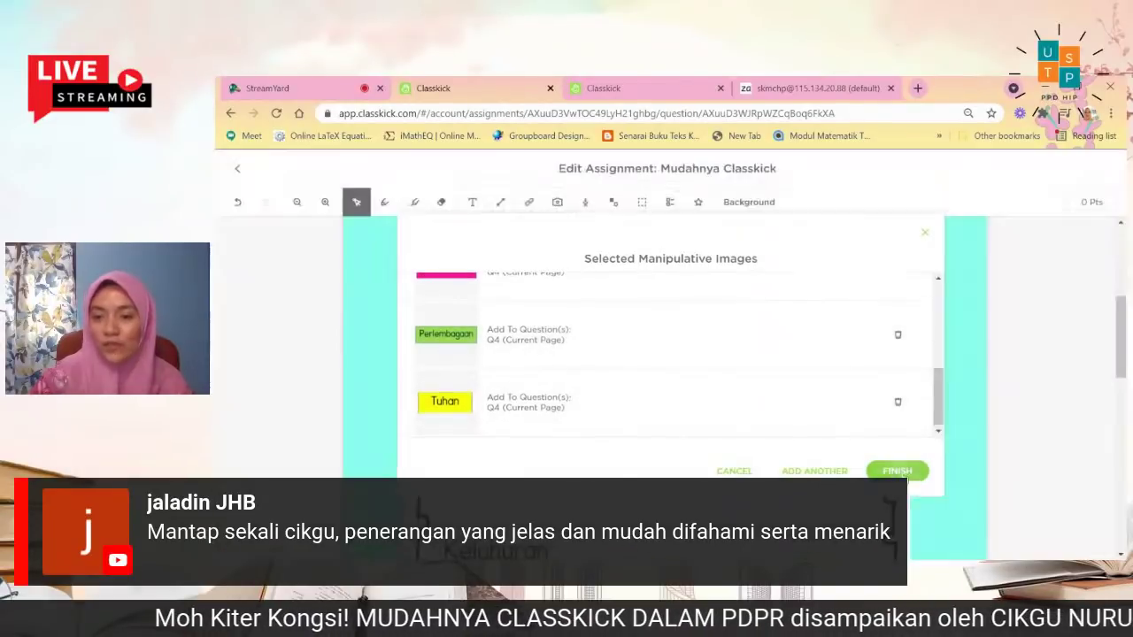
Add the selected manipulative images to question 4 and place the Tuhan tile over its matching word at the worksheet's bottom.
click(897, 471)
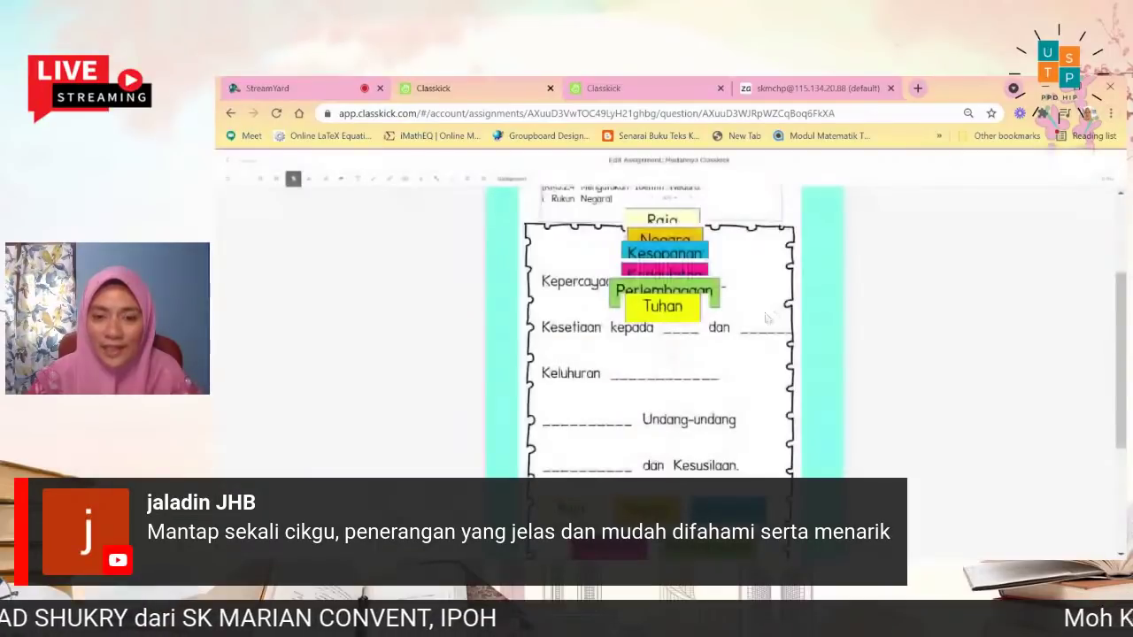
drag(671, 320, 647, 409)
scroll(746, 445, down, 3)
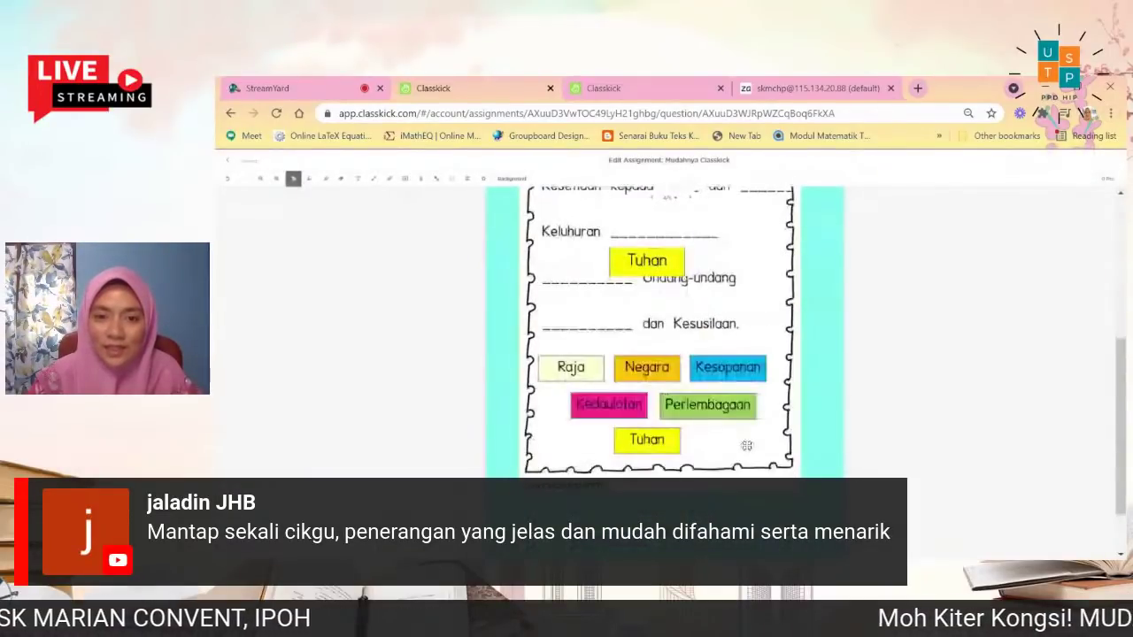
key(ctrl+z)
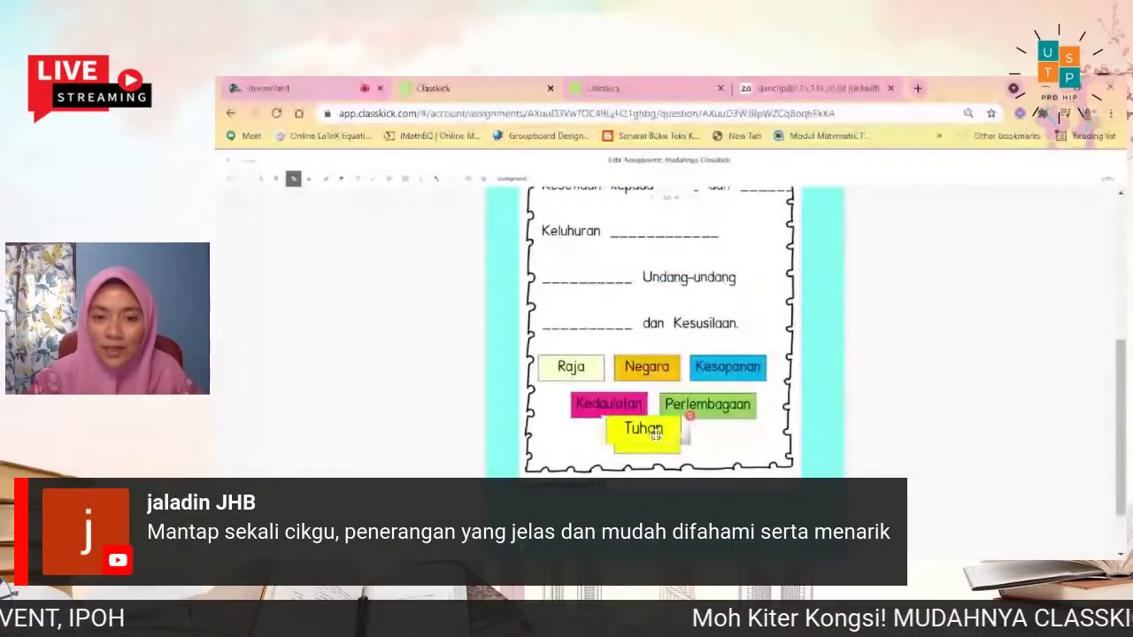
drag(655, 434, 661, 437)
scroll(660, 437, up, 2)
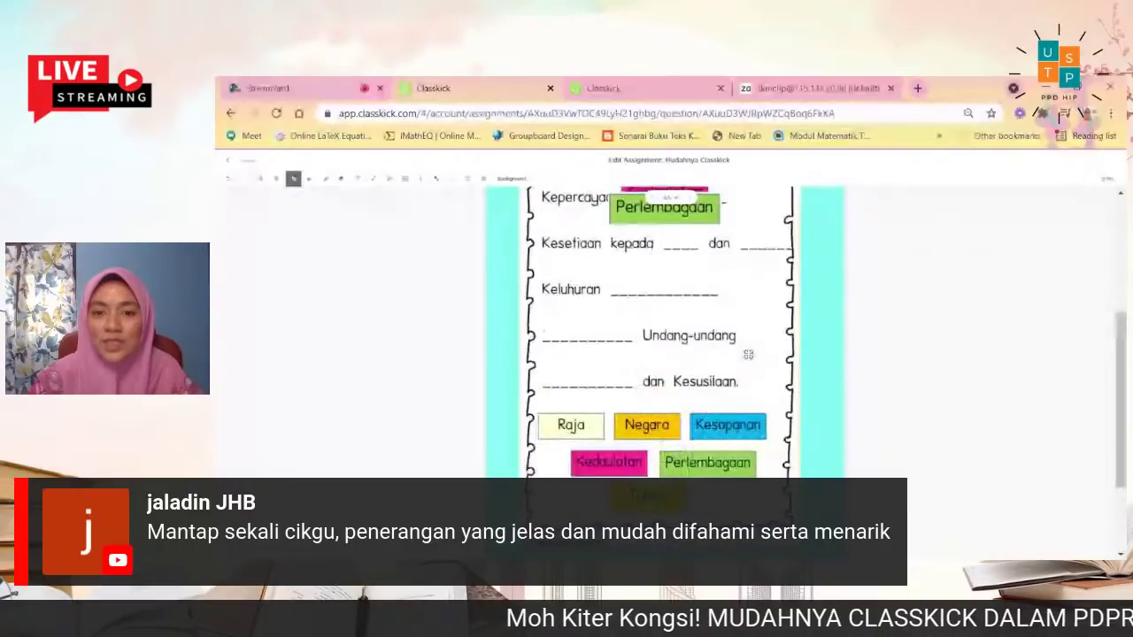
Place the Perlembagaan, Kedaulatan, Kesopanan, Negara and Raja tiles over their matching words in the worksheet's word bank.
drag(683, 231, 730, 478)
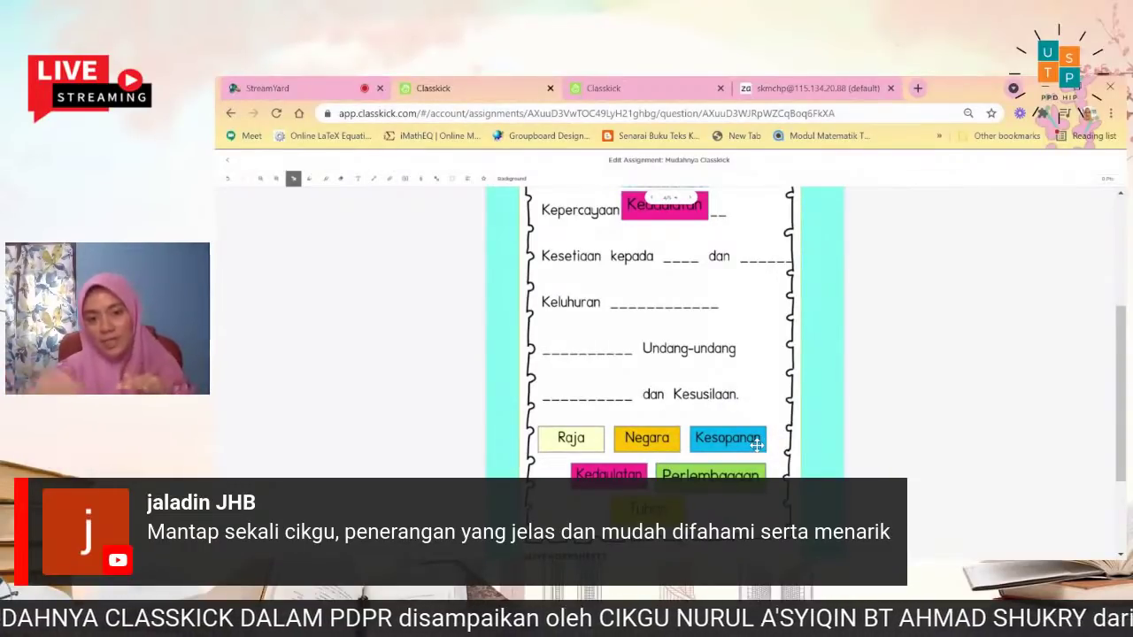
drag(628, 212, 571, 480)
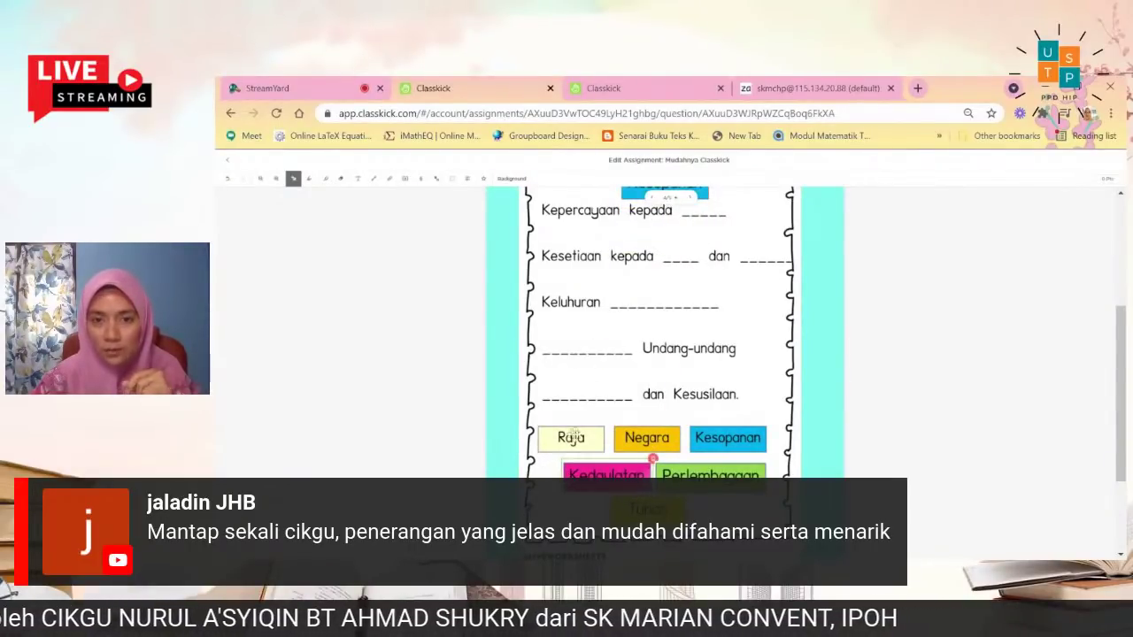
scroll(568, 473, up, 2)
drag(693, 294, 724, 503)
drag(684, 232, 686, 478)
drag(662, 221, 610, 475)
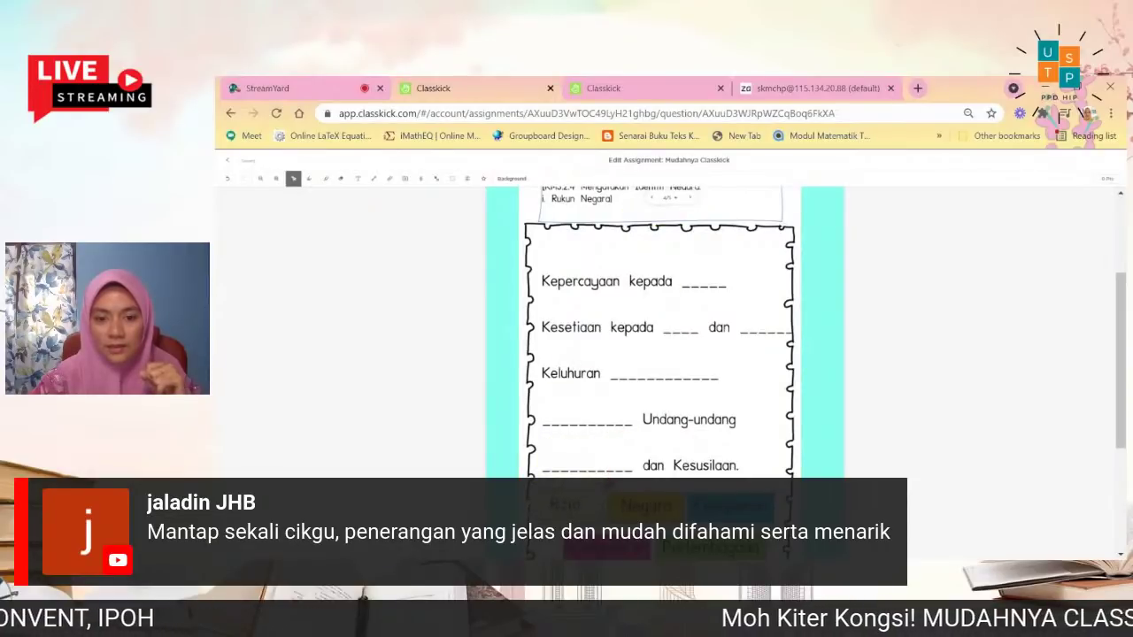
Add a text box near the worksheet's top edge reading "Pilih jawapan di bawah dan masukkan ke ruang jawapan yang sepatutnya".
scroll(719, 359, up, 2)
scroll(620, 265, up, 3)
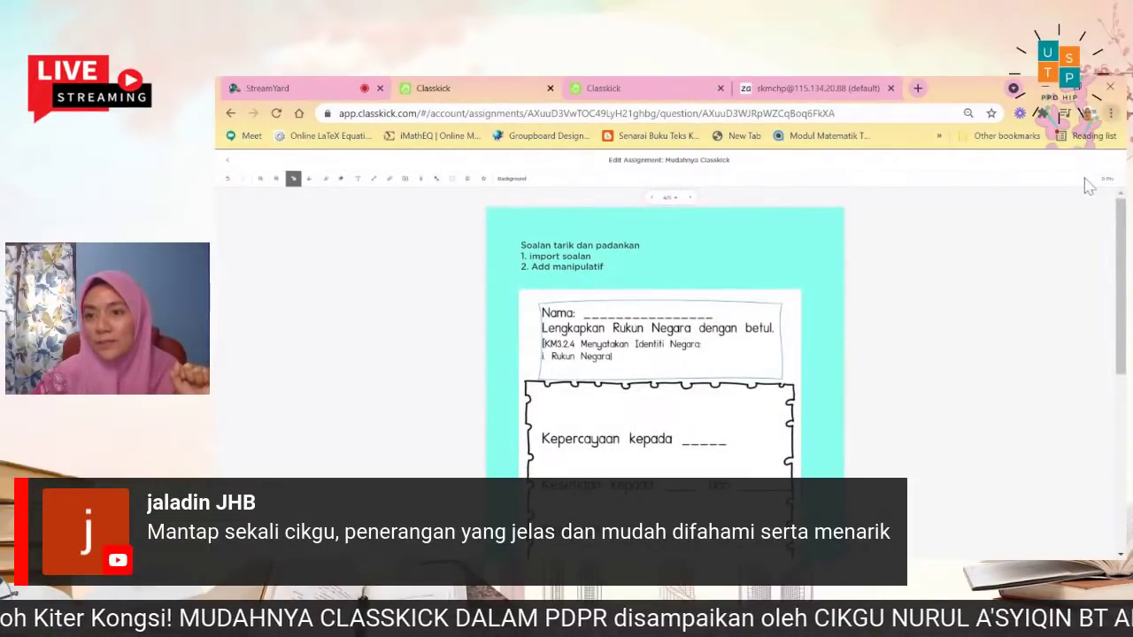
scroll(1089, 186, up, 4)
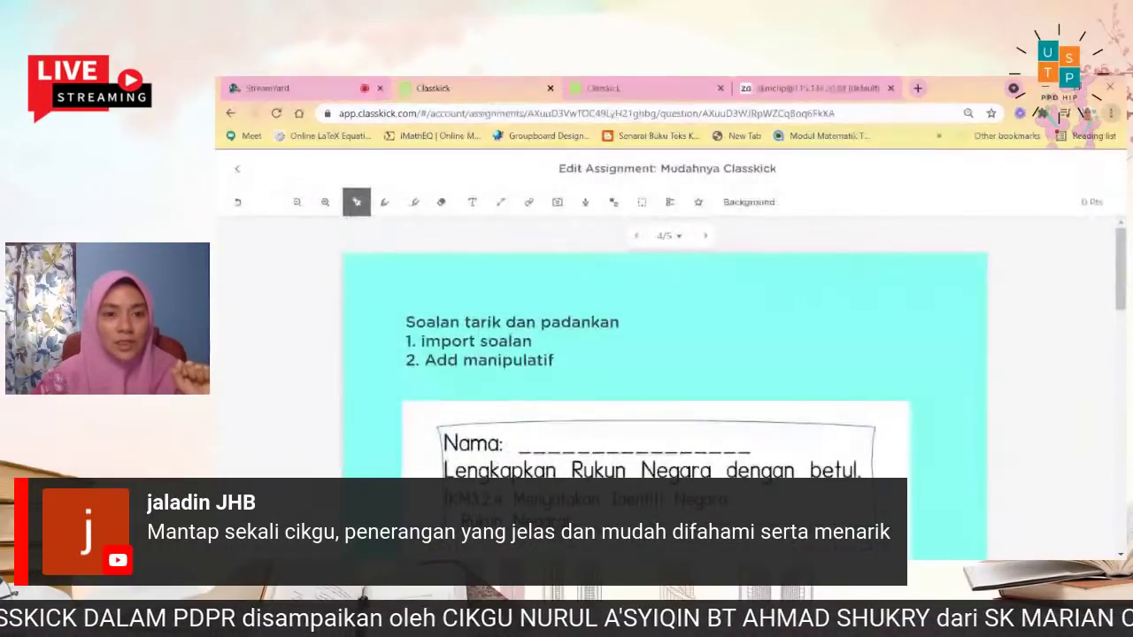
click(472, 202)
drag(429, 394, 653, 419)
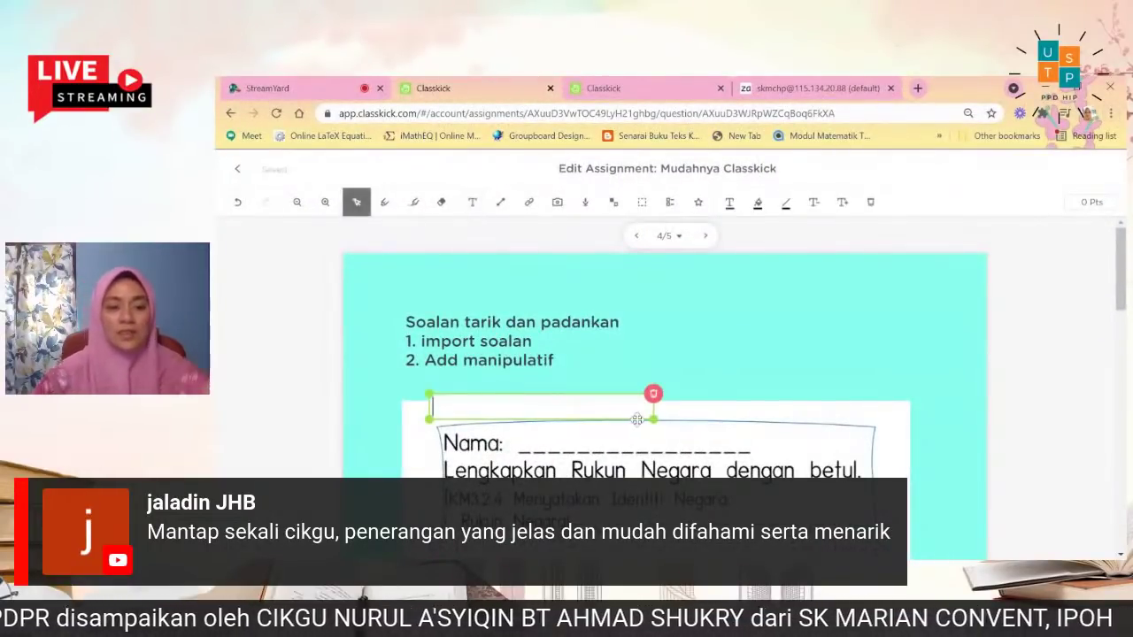
text(Pilih )
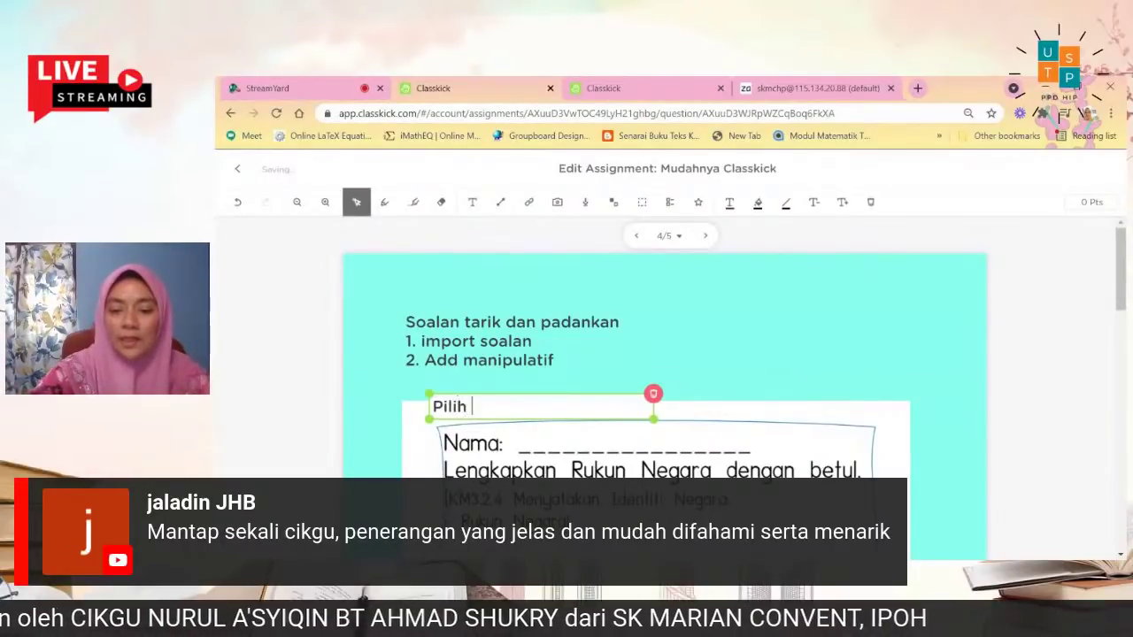
text(jawapan di bawah dan tarik)
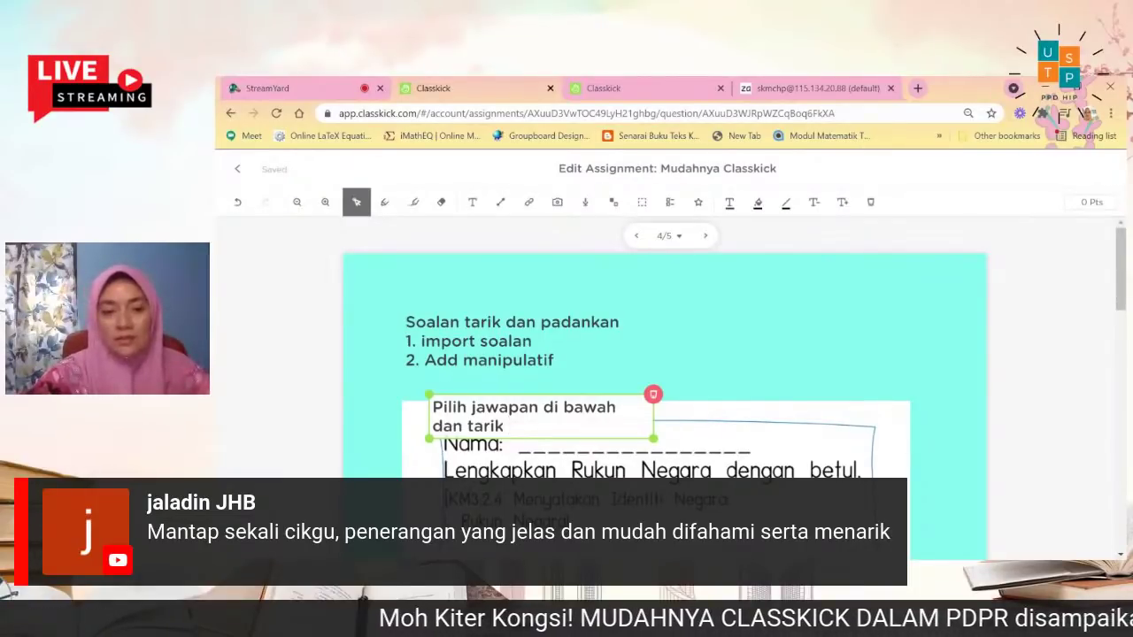
key(BackSpace)
key(BackSpace)
key(BackSpace)
key(BackSpace)
key(BackSpace)
key(BackSpace)
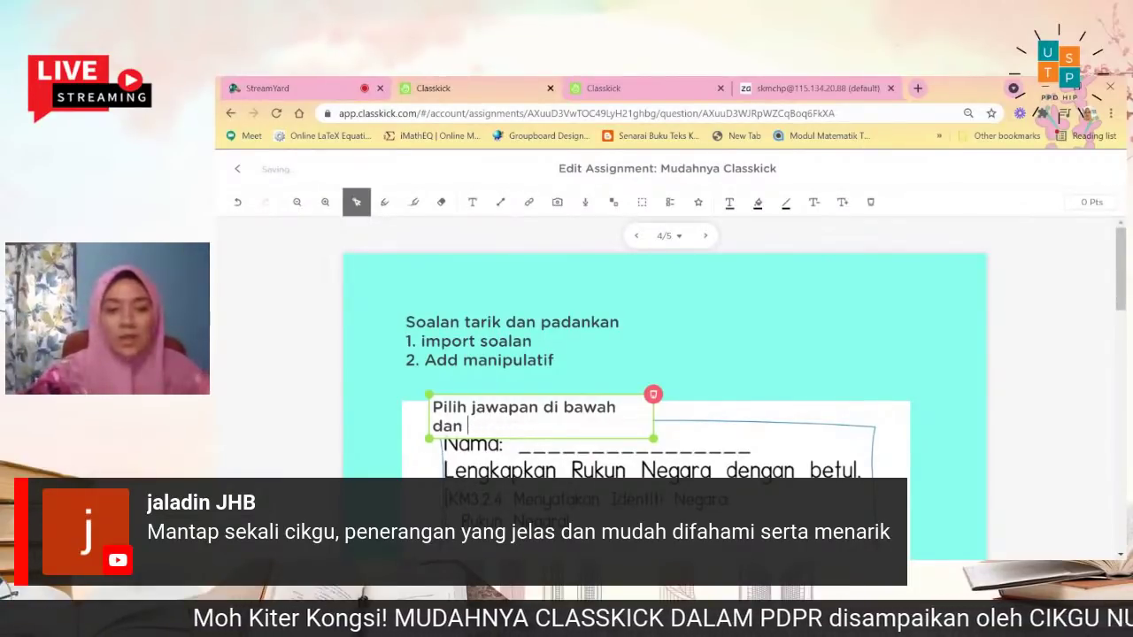
text(masukkan )
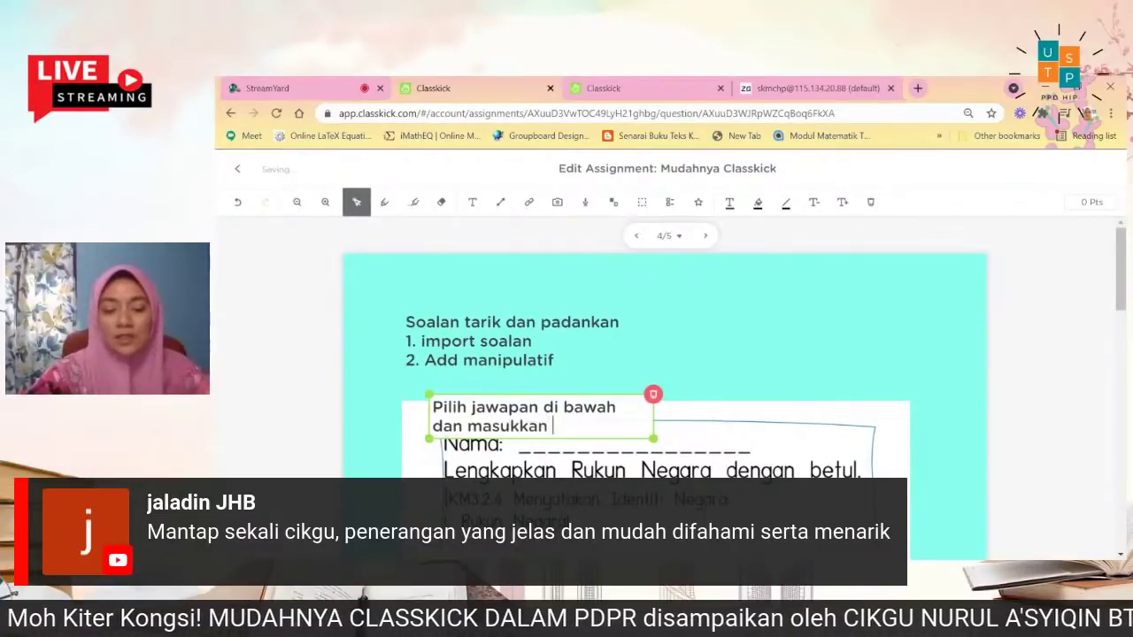
text(ke ruang jawapan)
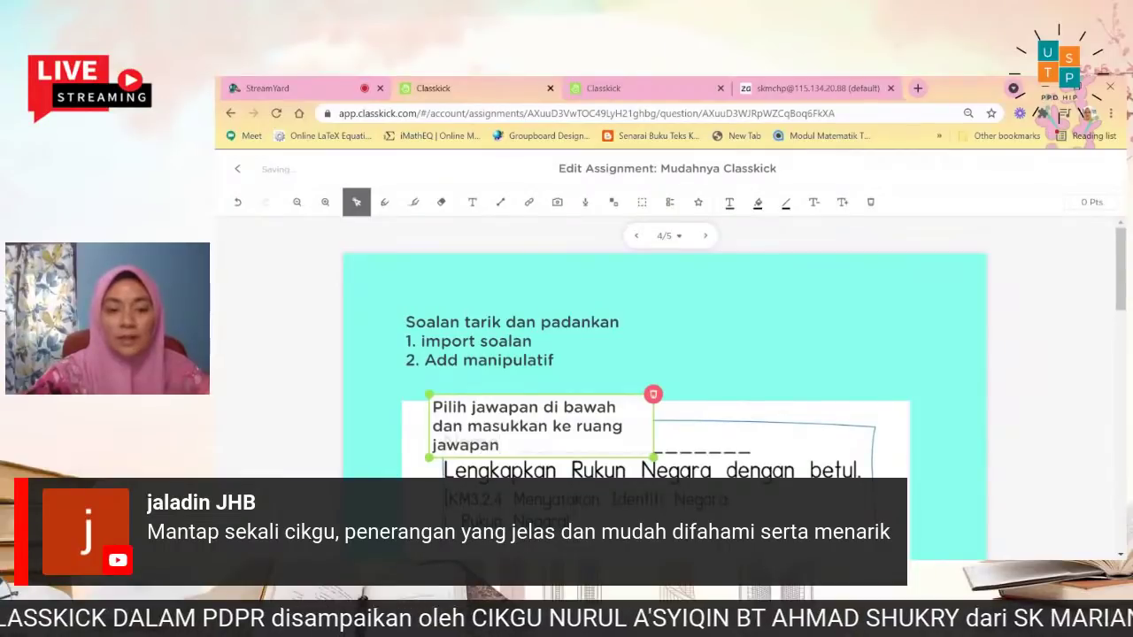
text( yang sepa)
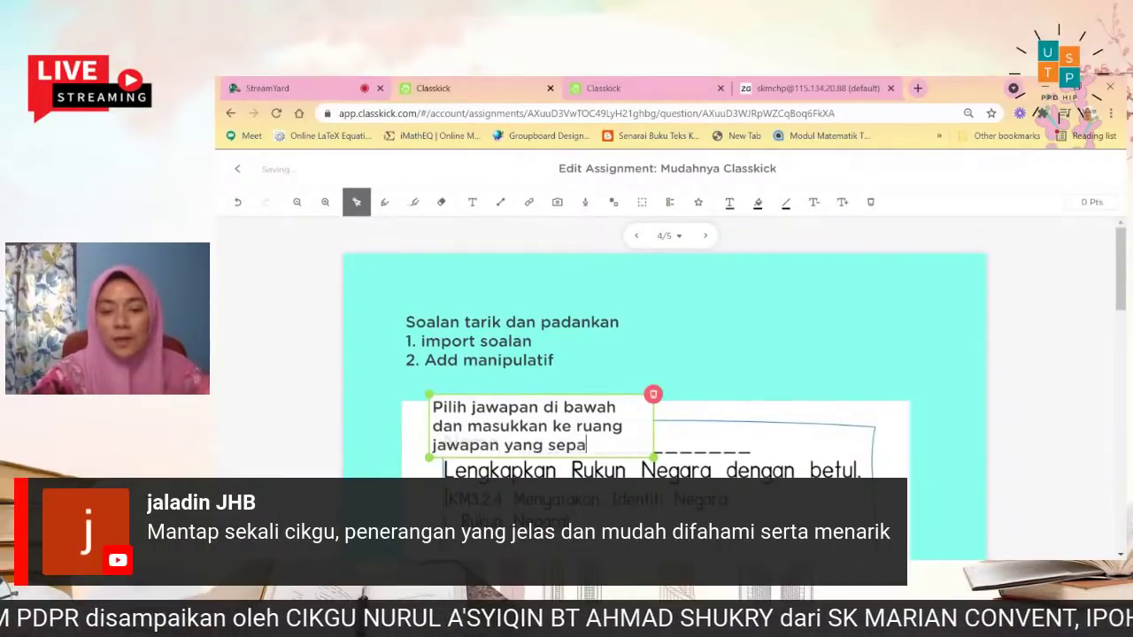
text(tutnya)
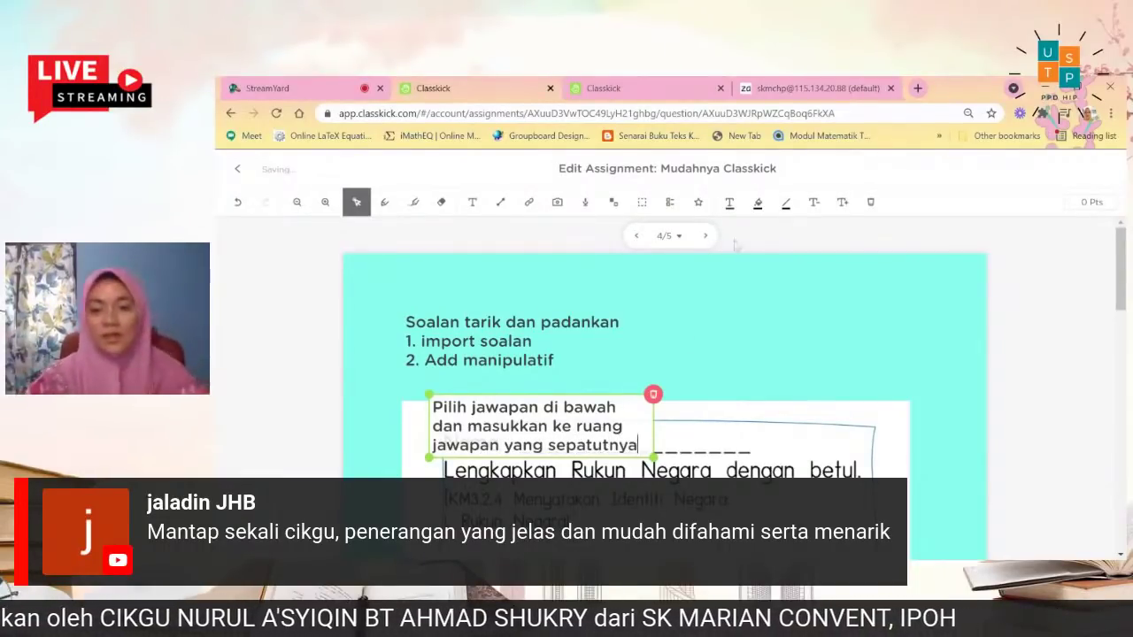
Widen the instruction text box to fit two lines and move it inside the puzzle border, above "Kepercayaan kepada".
drag(655, 457, 865, 443)
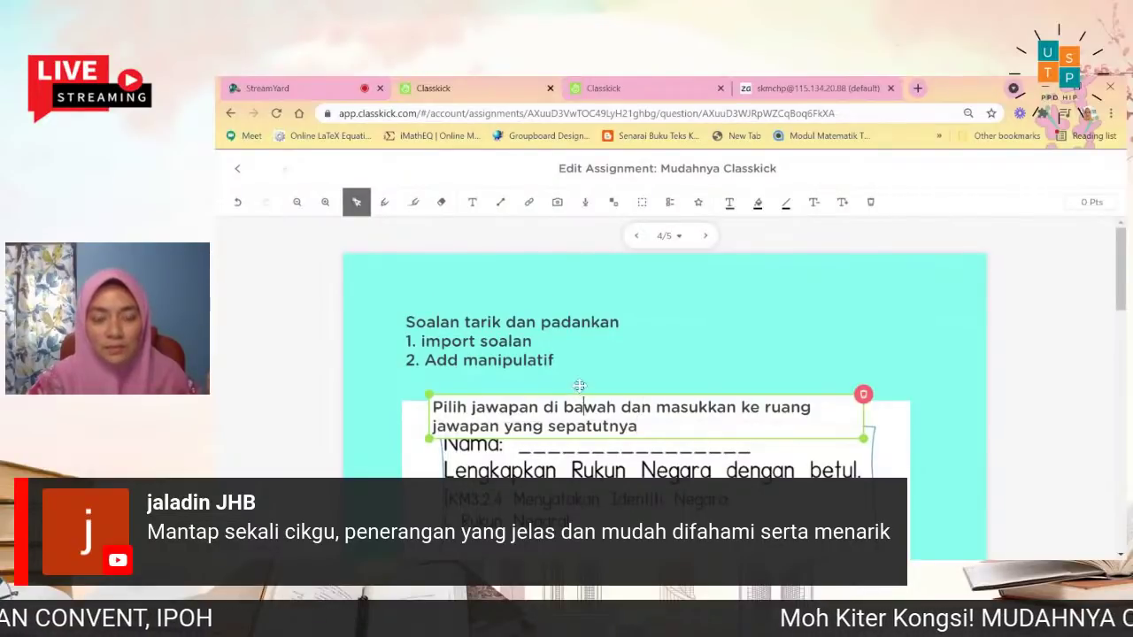
click(788, 376)
click(796, 423)
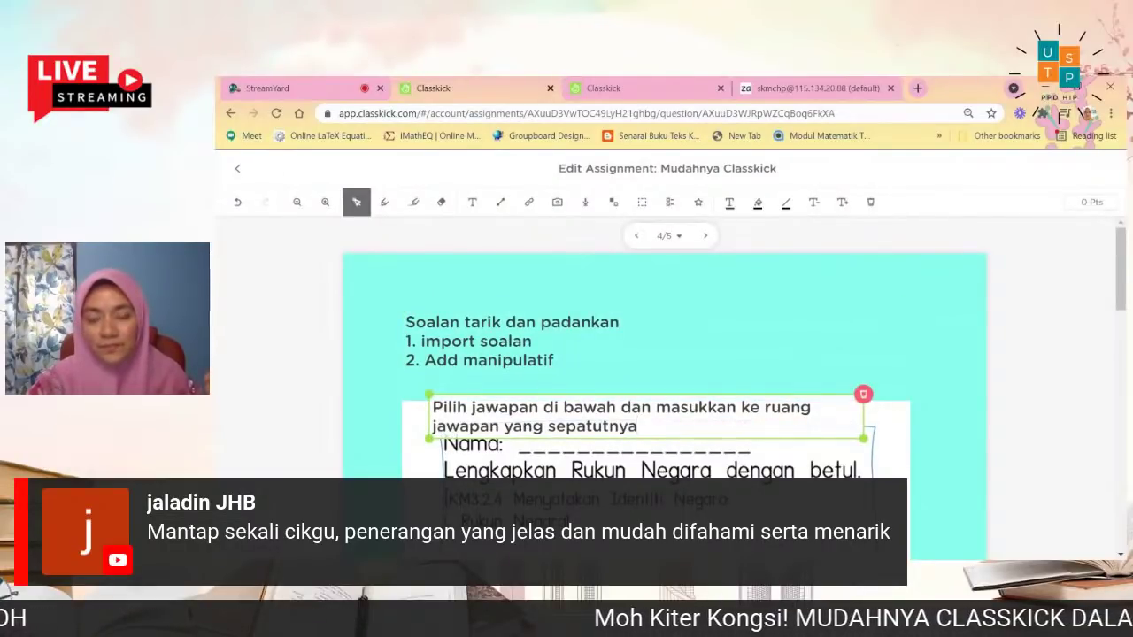
drag(863, 438, 902, 439)
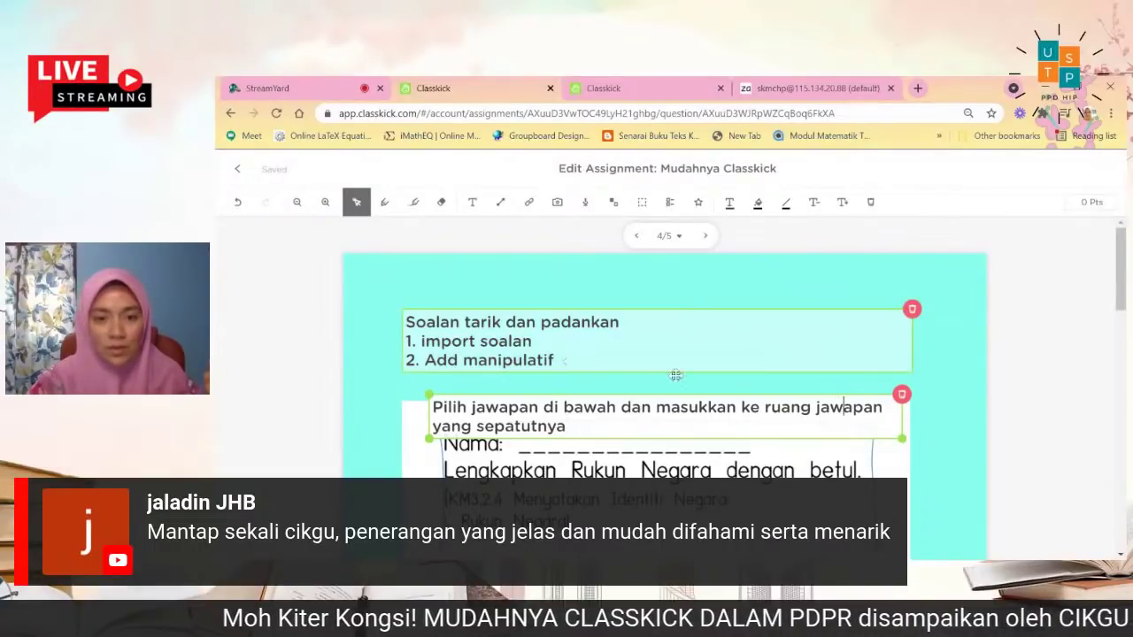
key(Escape)
click(547, 408)
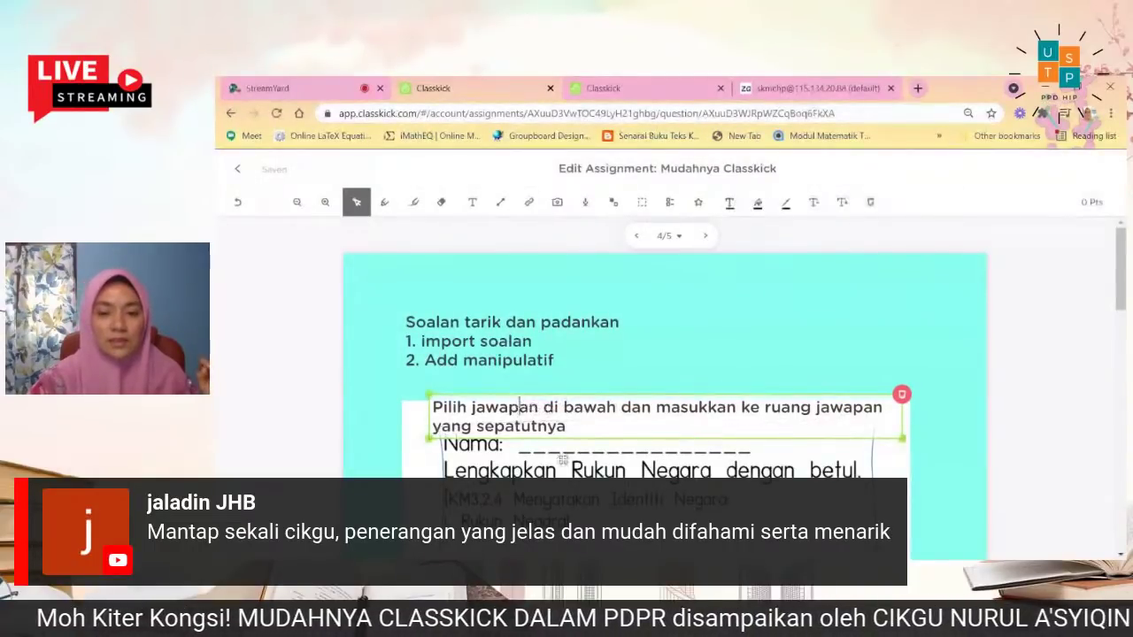
scroll(531, 354, down, 2)
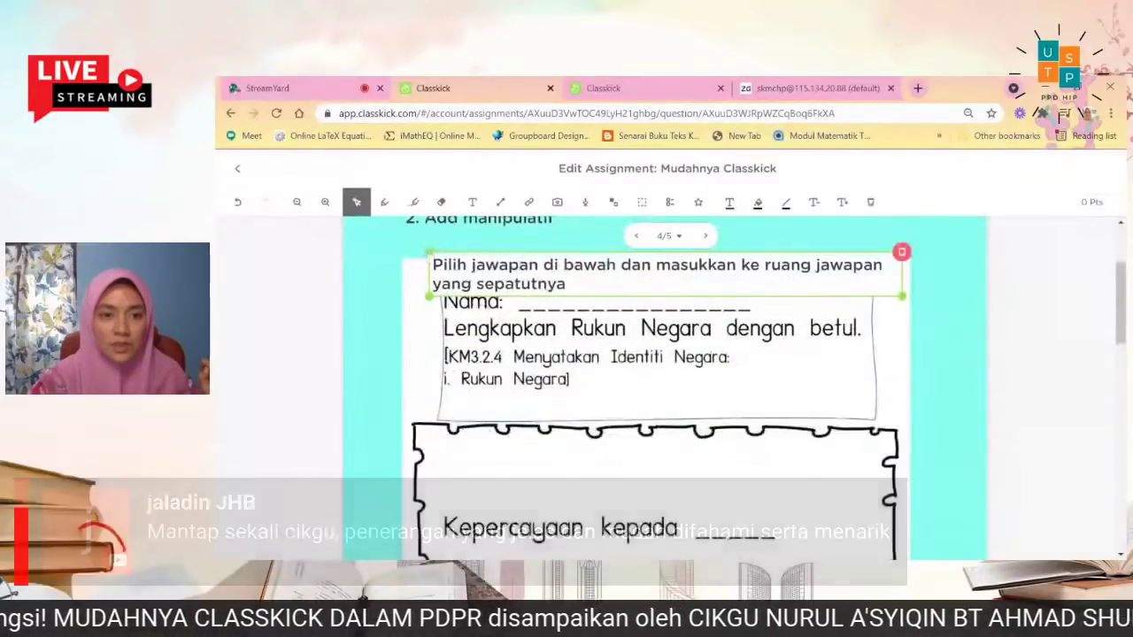
drag(431, 248, 423, 440)
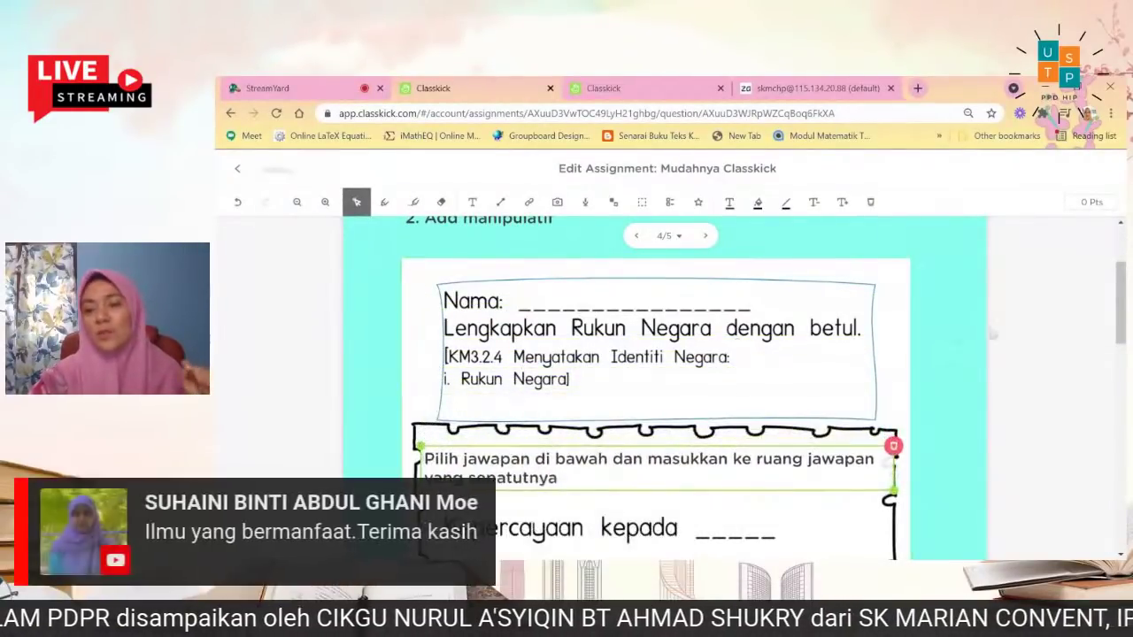
click(864, 328)
Nudge the Raja tile slightly within the word bank at the bottom of the worksheet.
scroll(863, 328, down, 10)
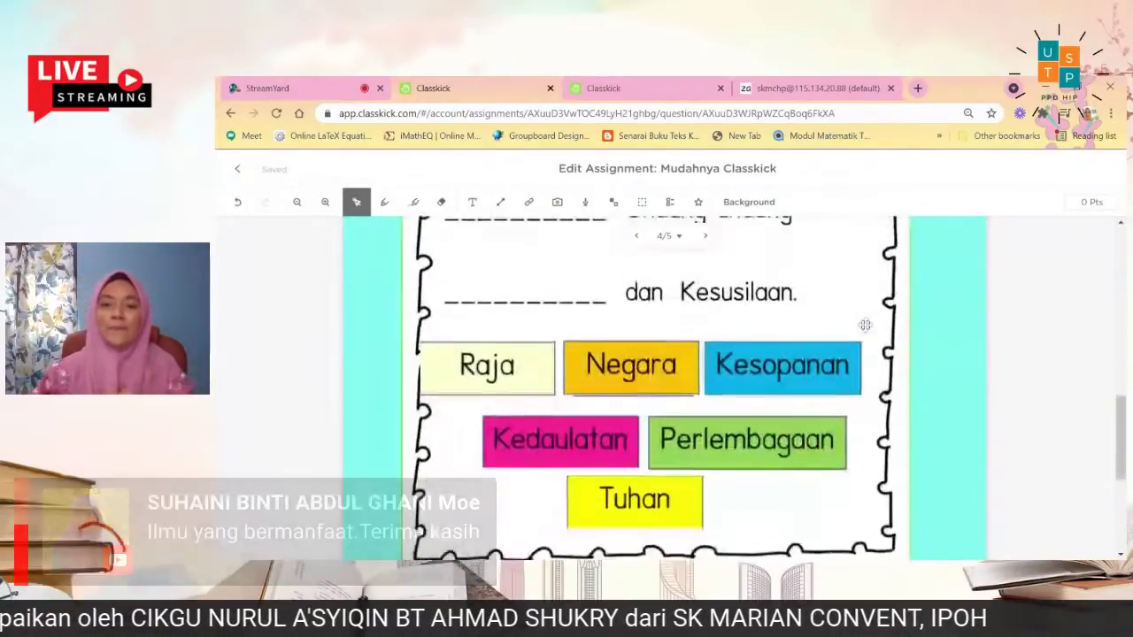
scroll(668, 392, up, 3)
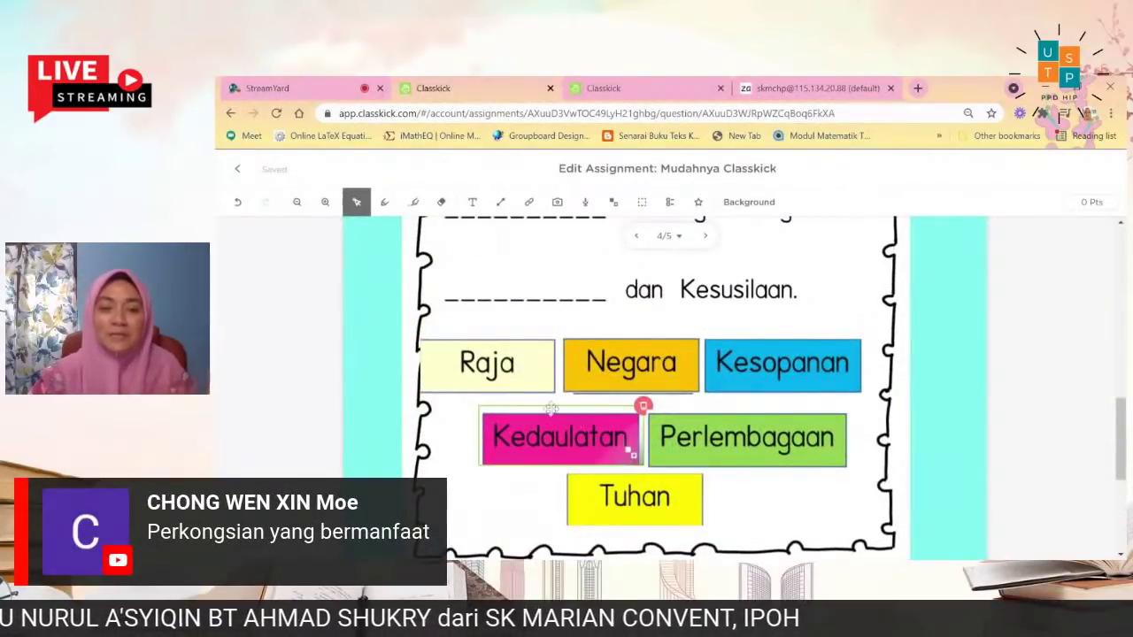
drag(486, 363, 519, 367)
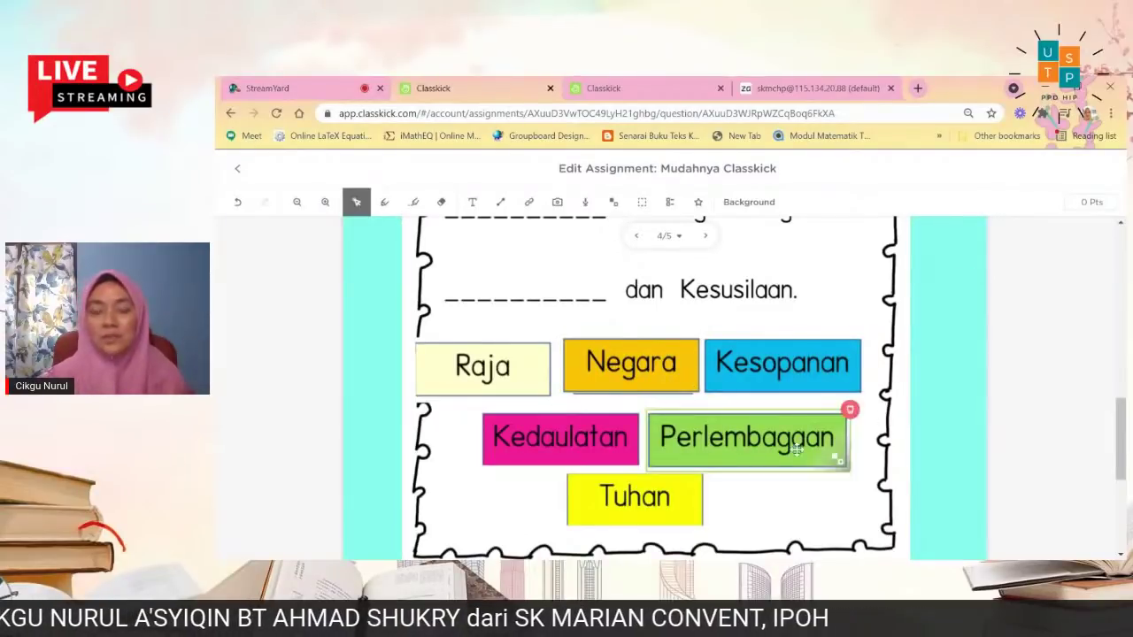
Set the score for question 4 to 5 points.
click(1092, 203)
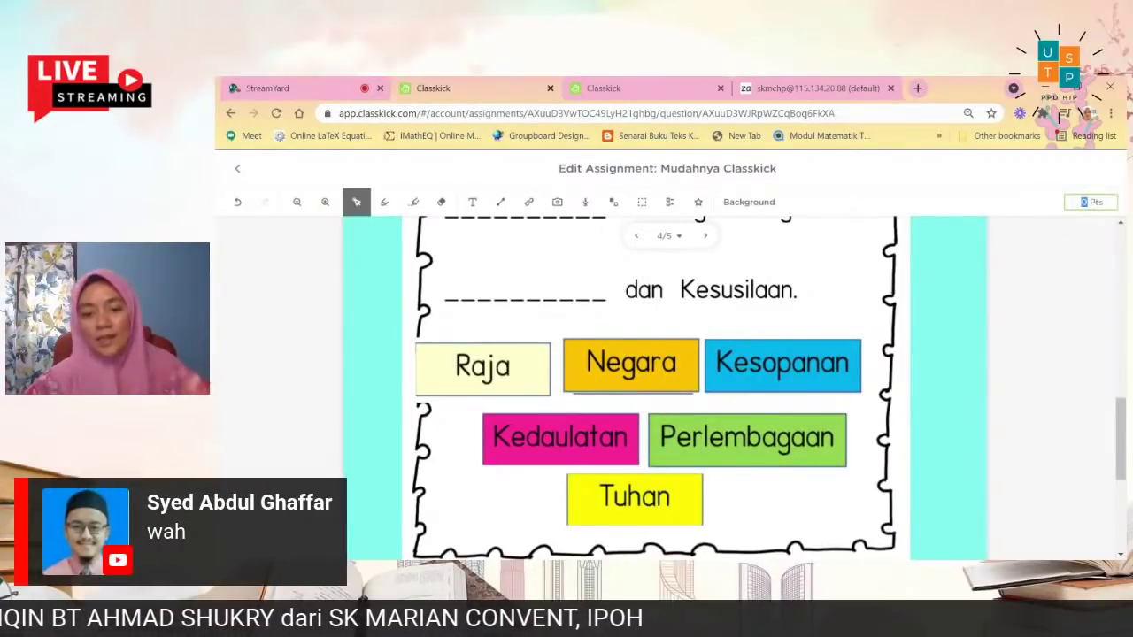
text(5)
click(944, 311)
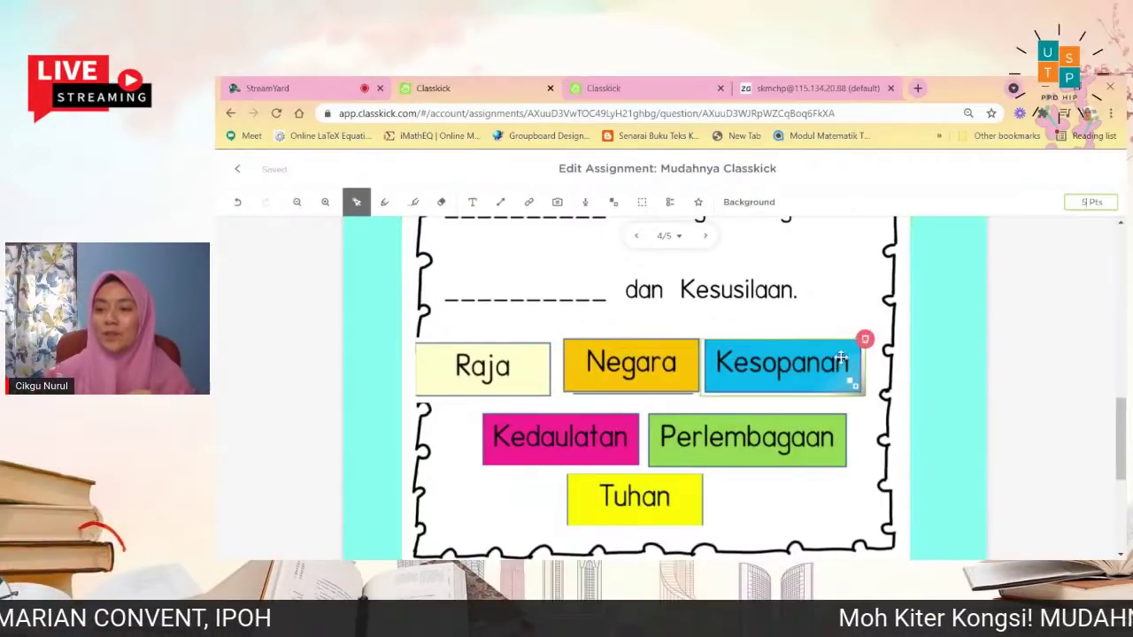
Go to question 5 and apply the light orange frame background to its blank slide.
scroll(836, 362, up, 1)
scroll(836, 362, up, 5)
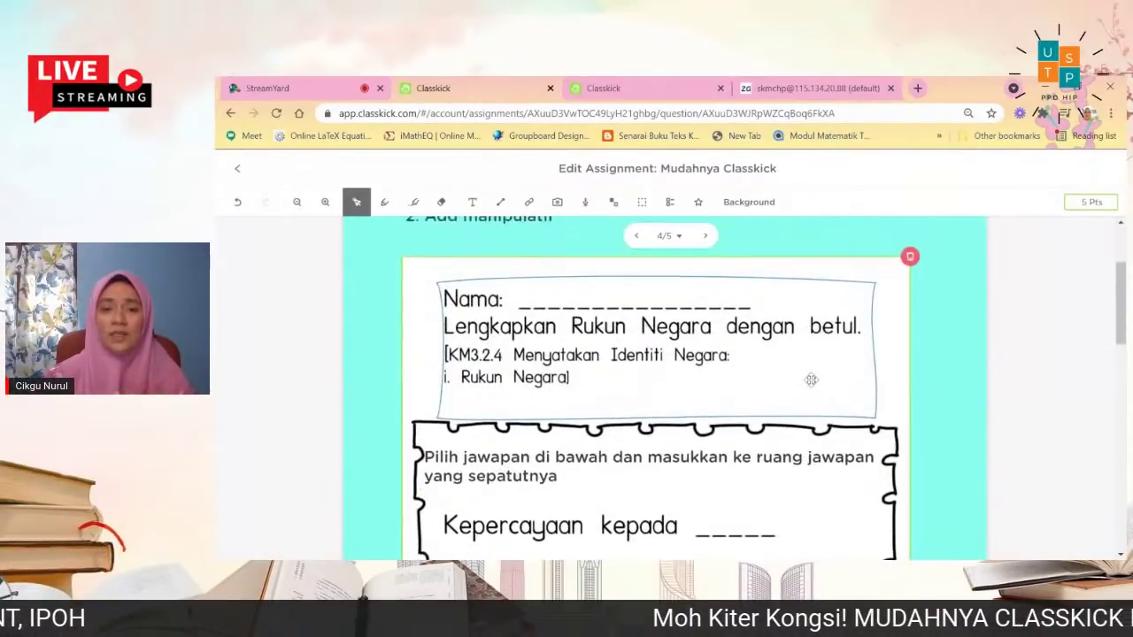
scroll(811, 380, up, 2)
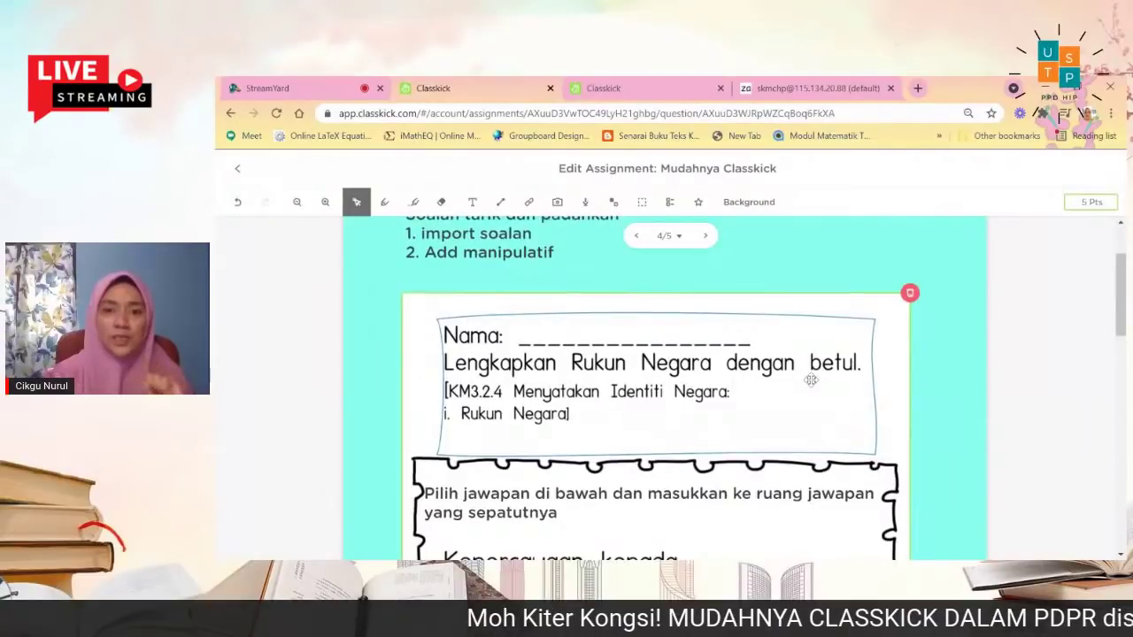
scroll(811, 379, up, 1)
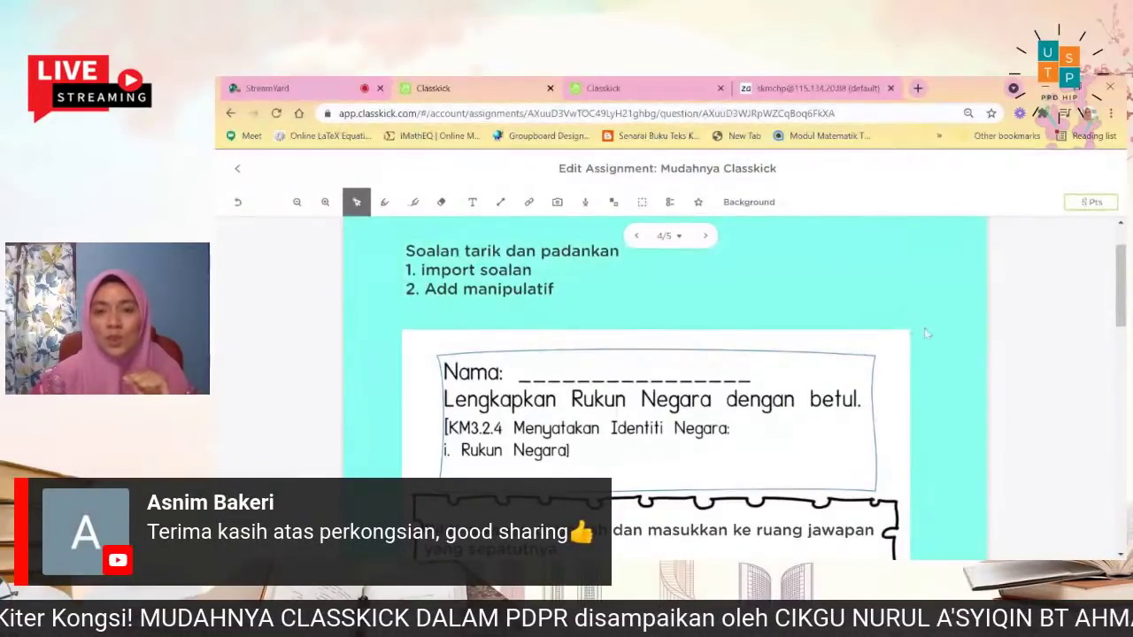
click(705, 239)
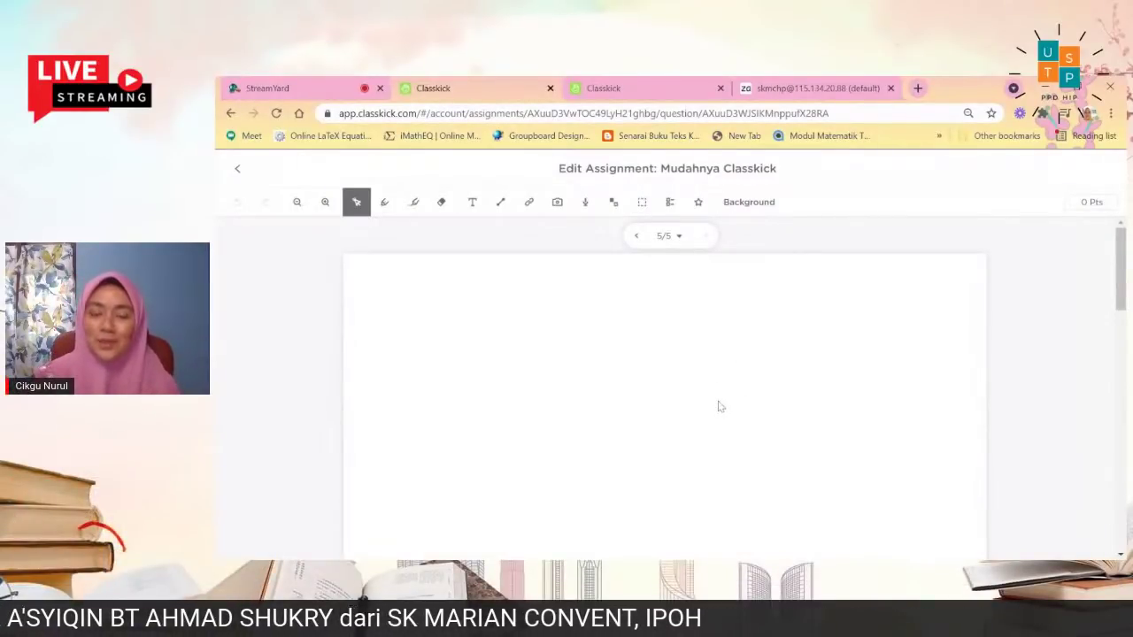
click(761, 210)
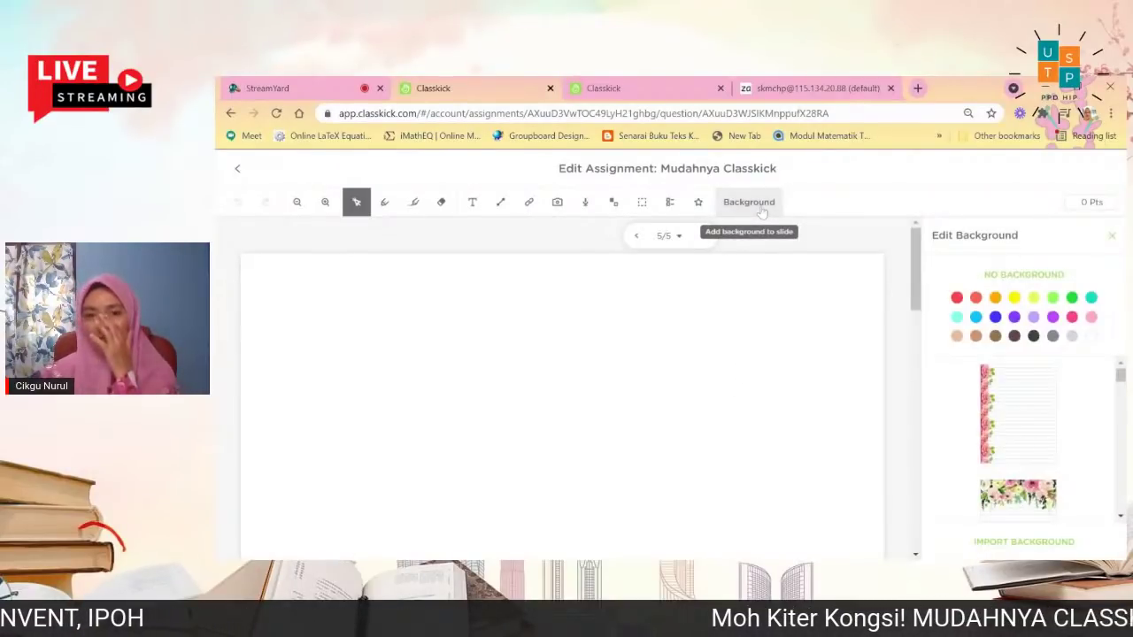
scroll(1025, 370, down, 3)
scroll(1024, 368, down, 5)
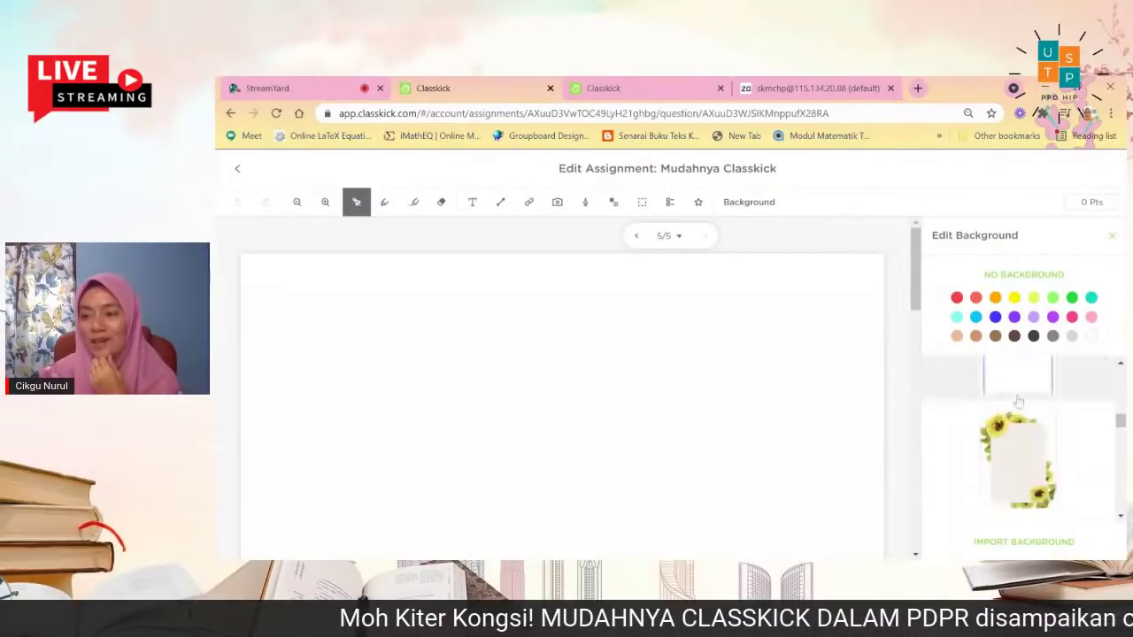
scroll(1018, 423, down, 5)
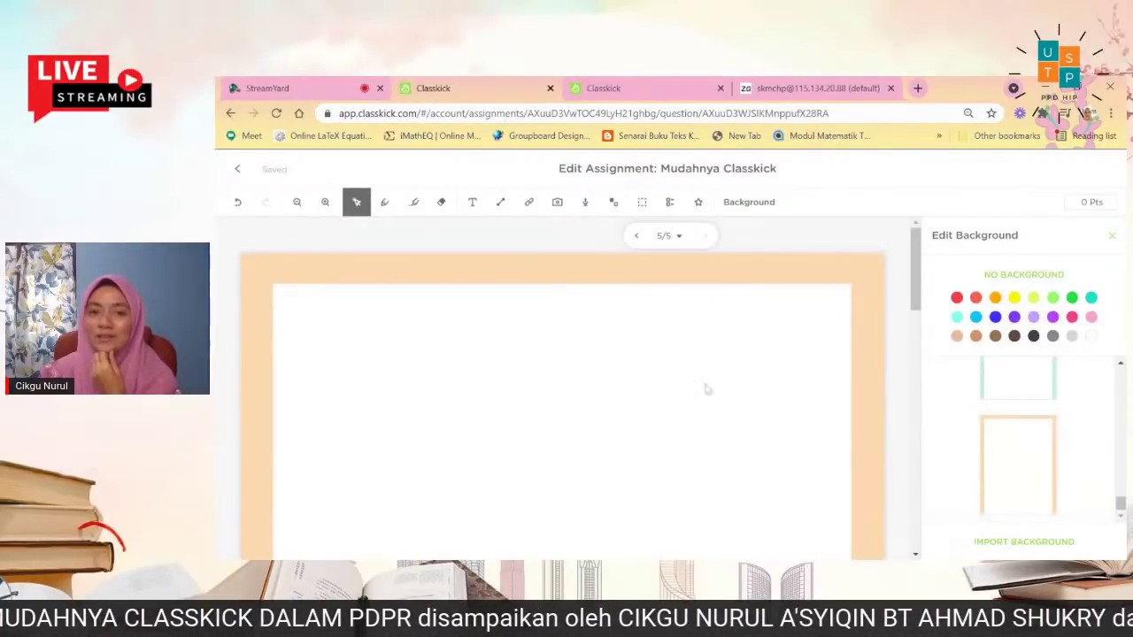
click(1112, 236)
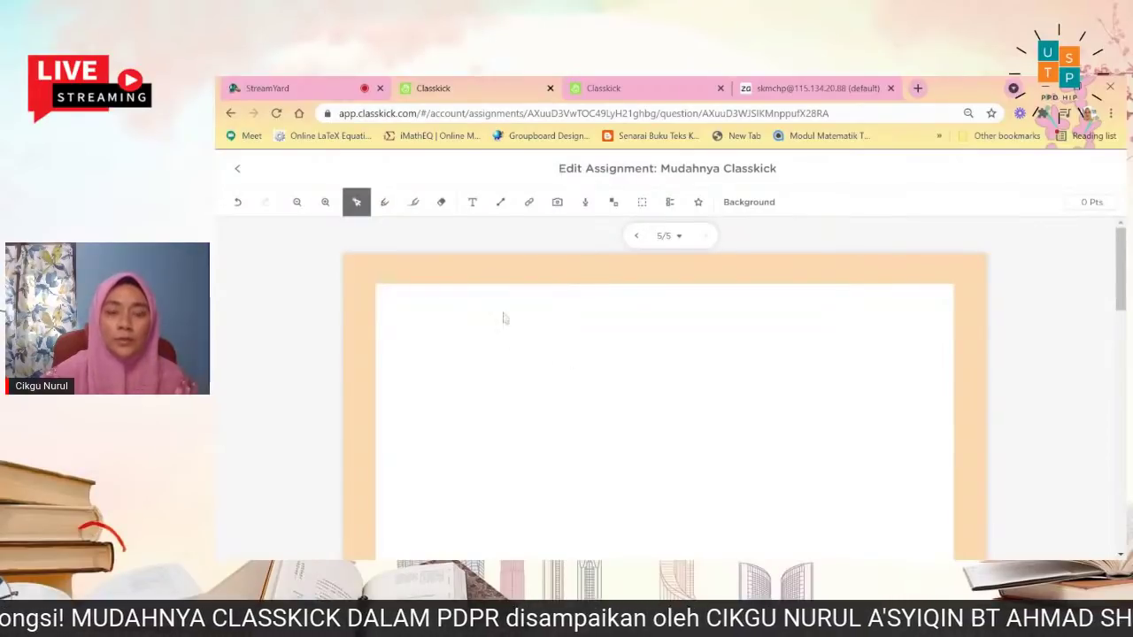
click(557, 203)
click(564, 232)
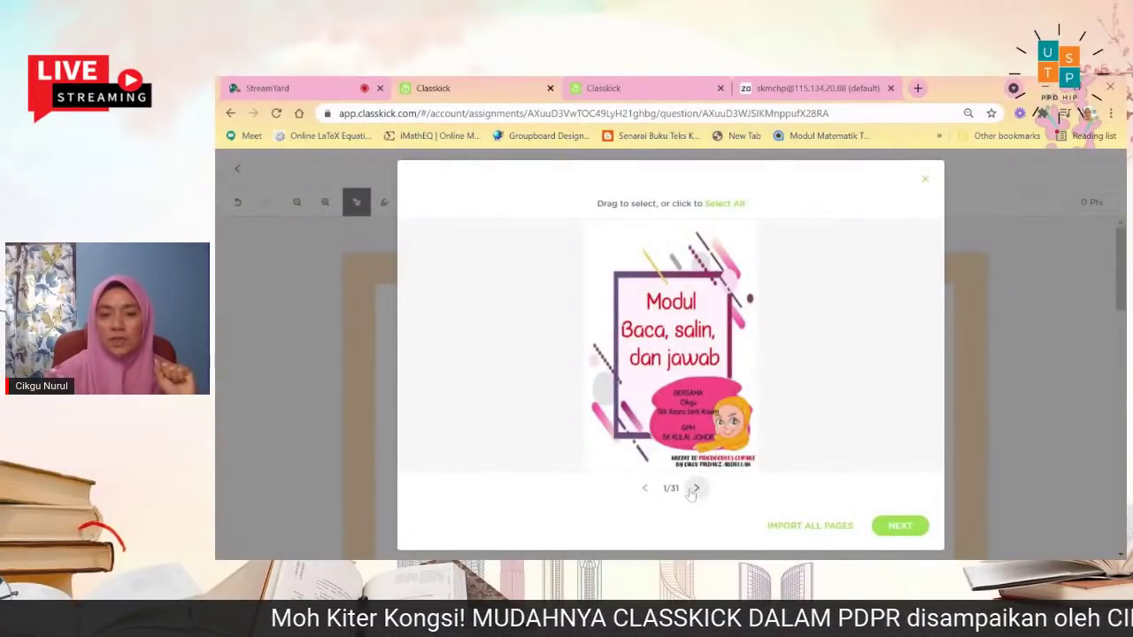
click(696, 489)
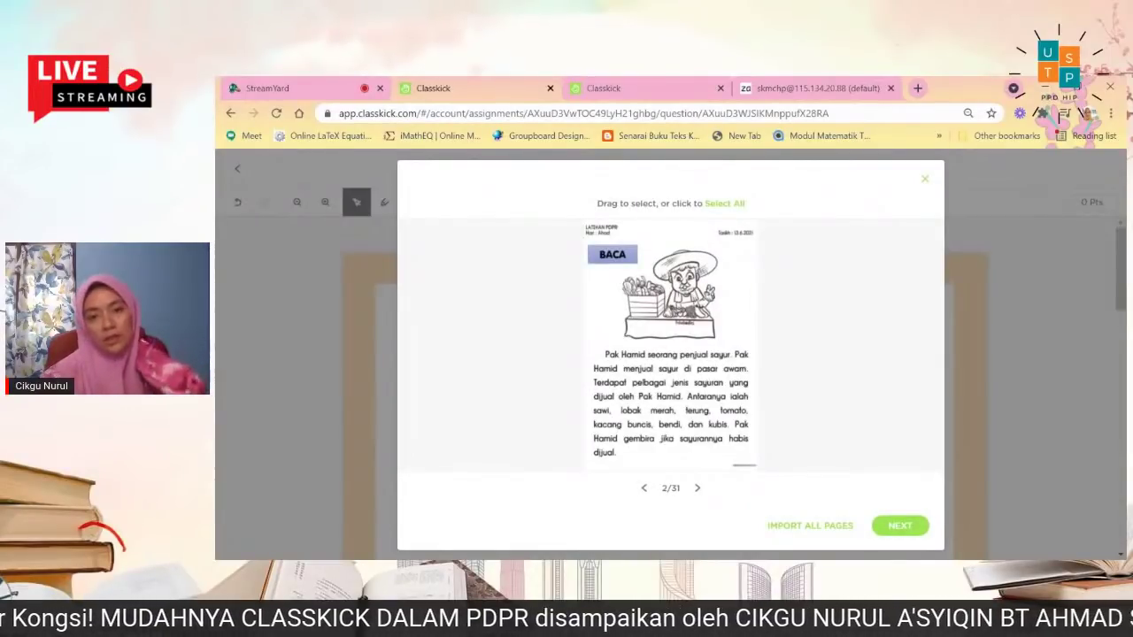
click(921, 187)
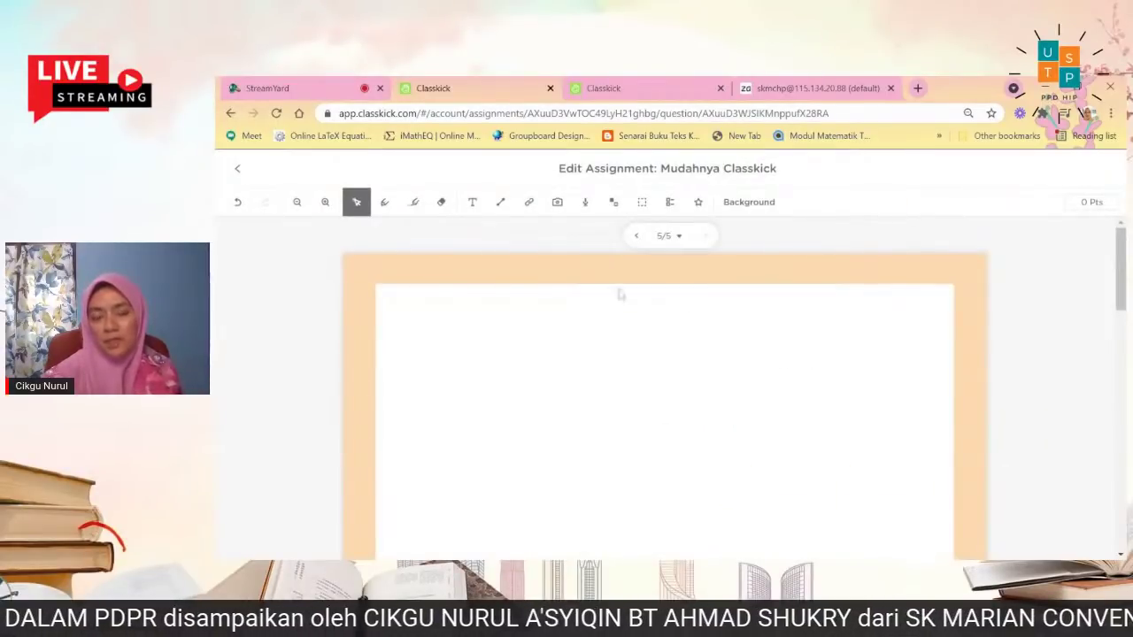
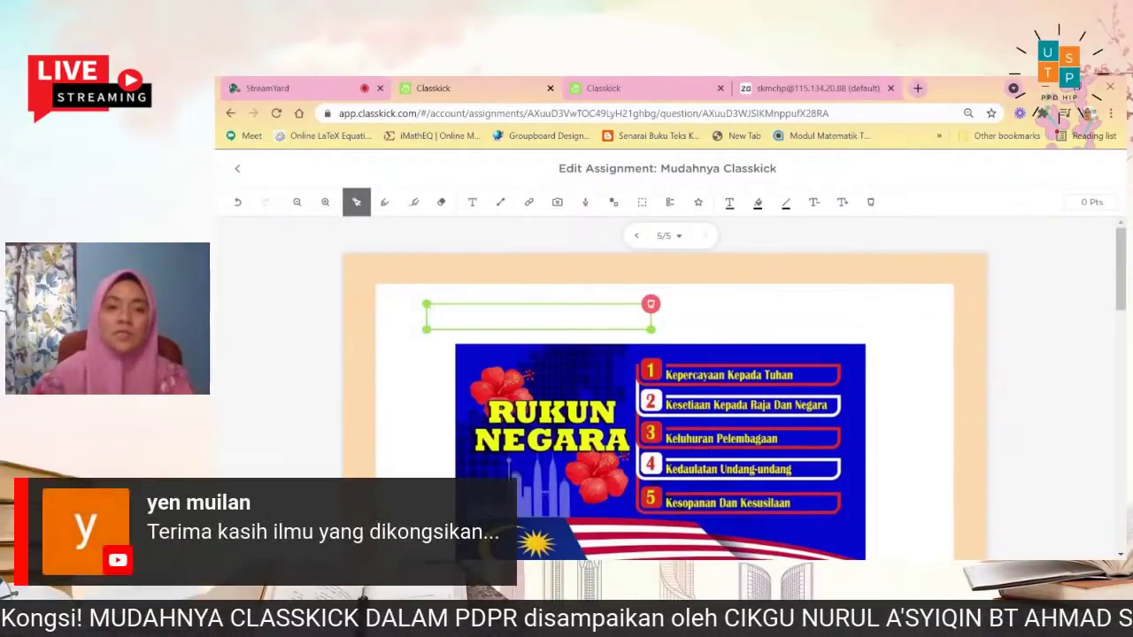
Enter the instruction "Sila baca Rukun Negara di bawah. Kemudian, rakam bacaan kamu." in the text box above the Rukun Negara picture.
text(Sila baca )
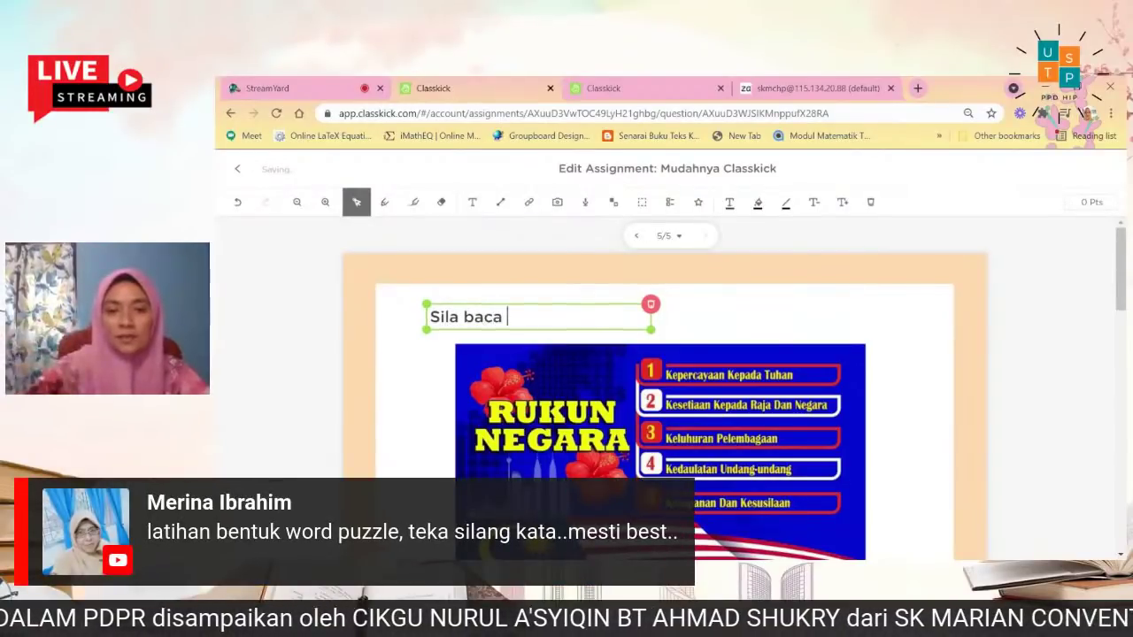
text(r)
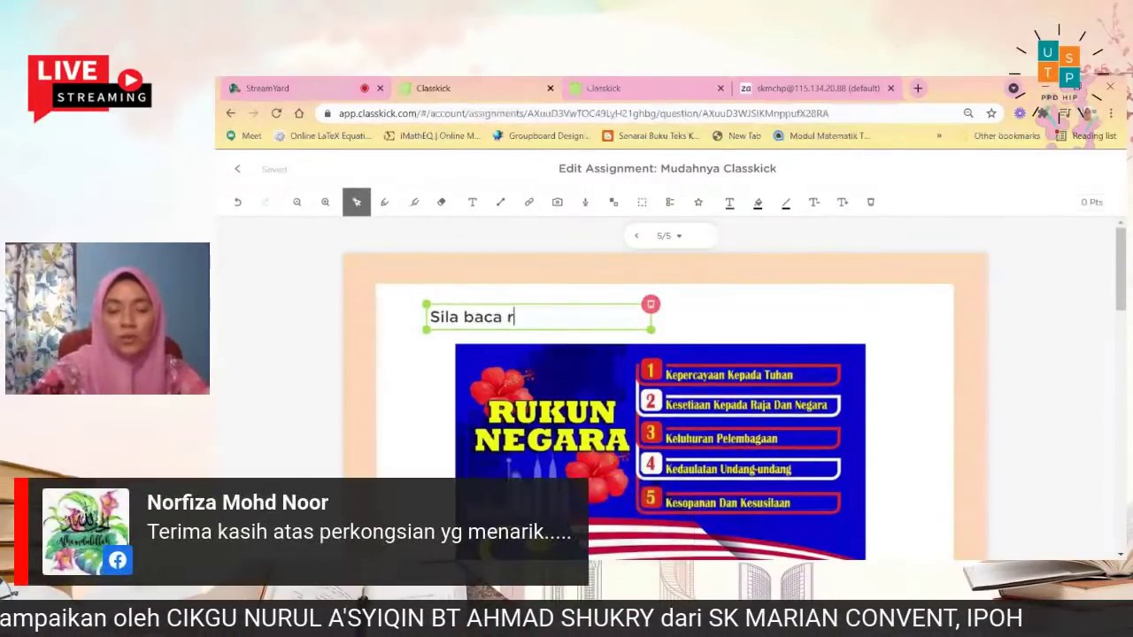
key(BackSpace)
text(Ru)
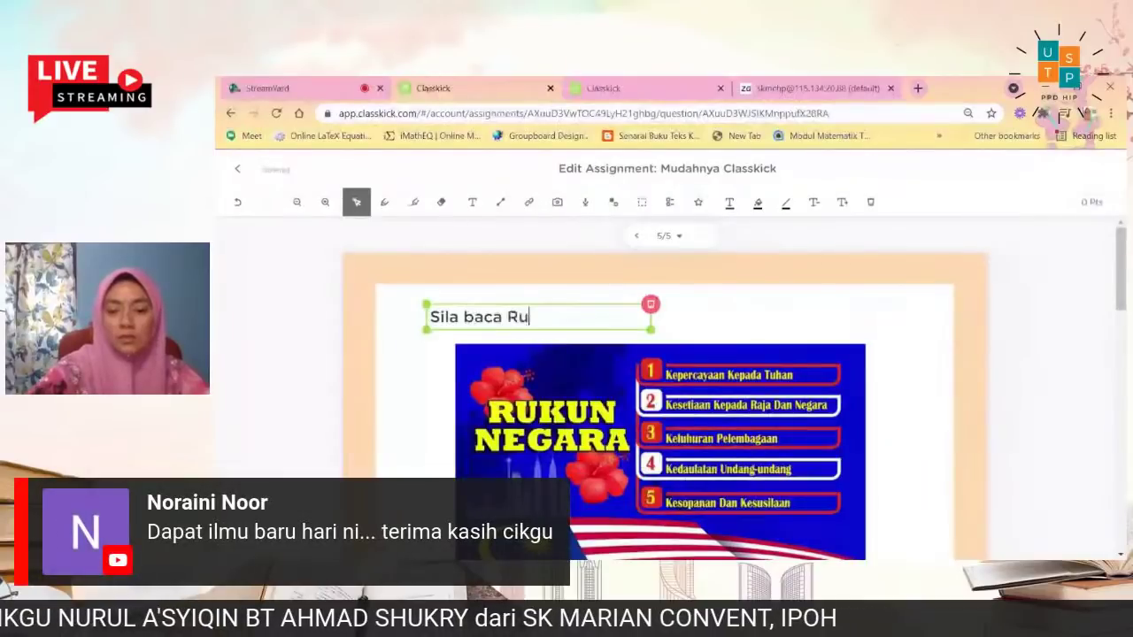
text(kun Negara )
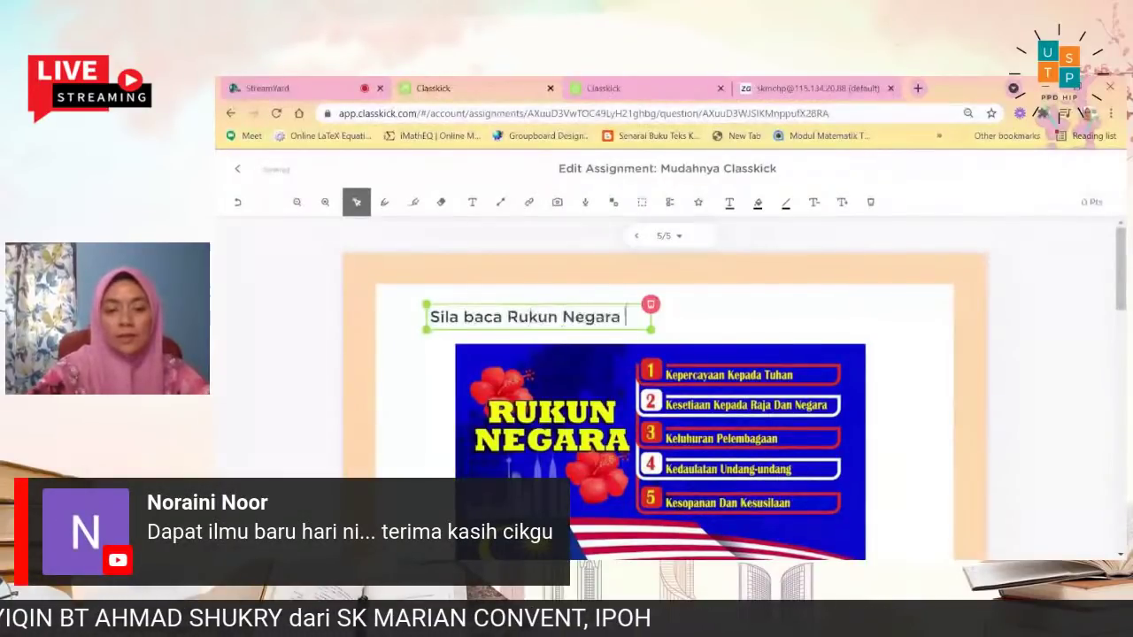
text(di bawah)
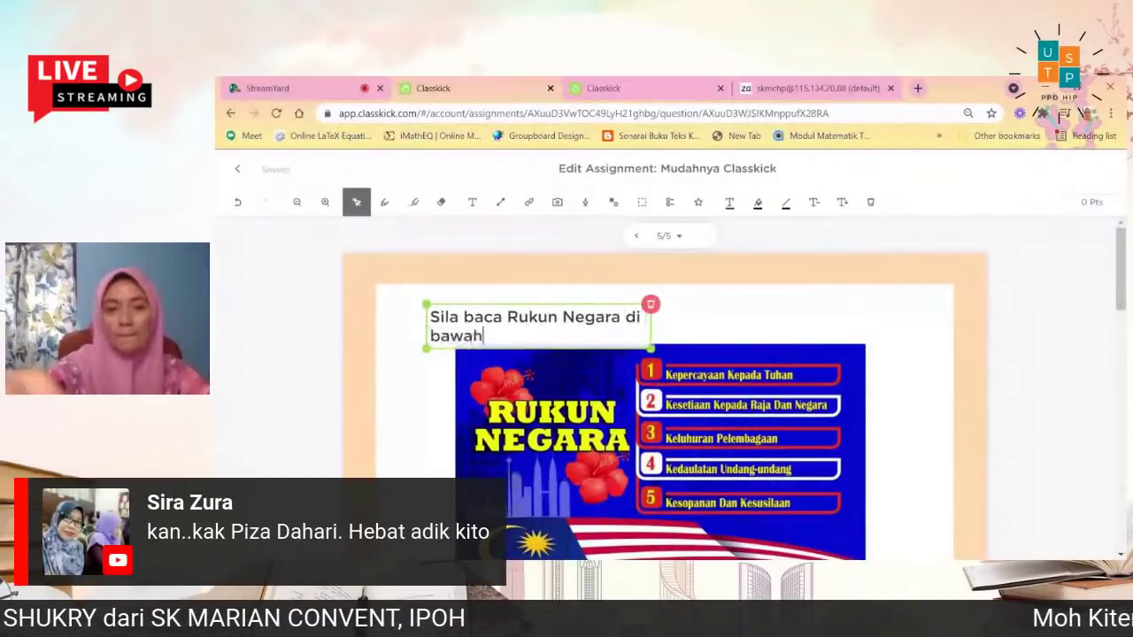
text(. Kemud)
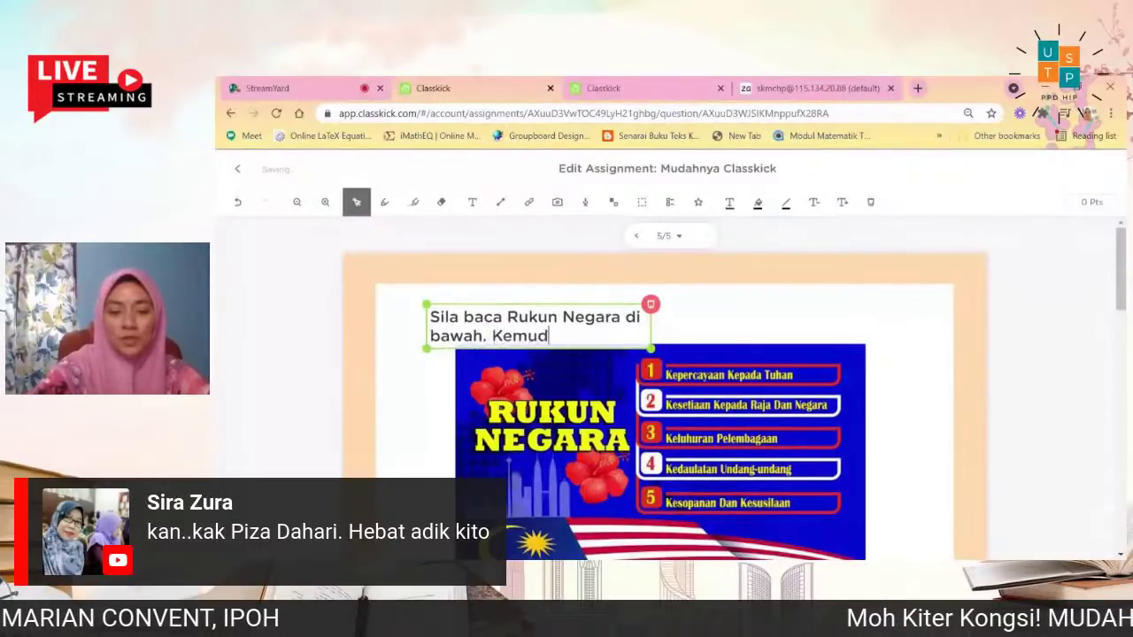
text(ian, )
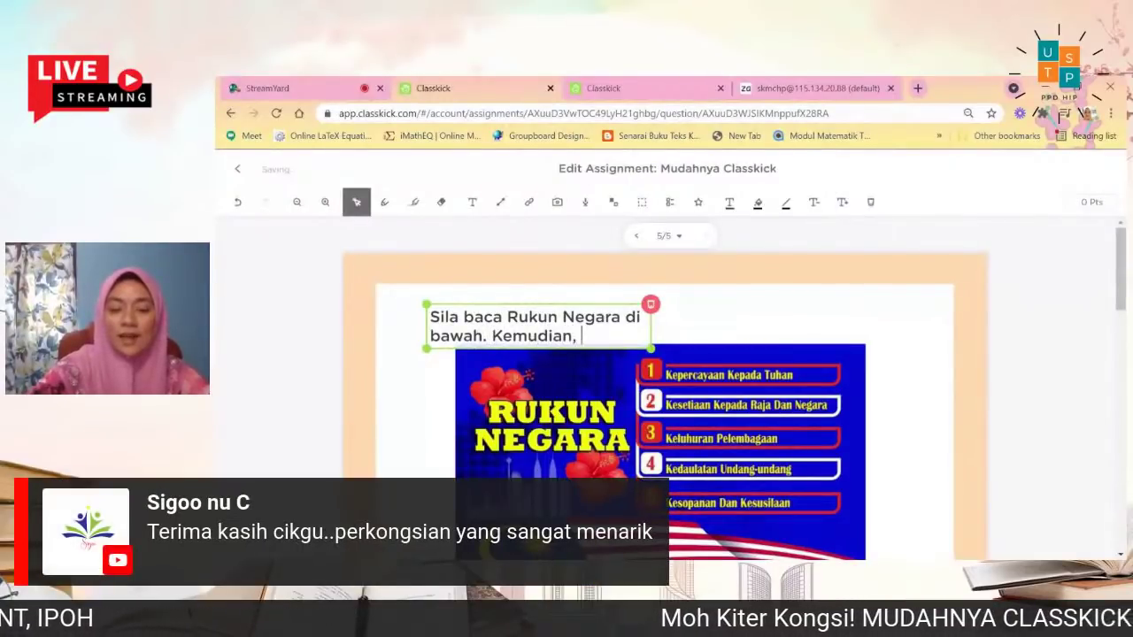
text(rakam)
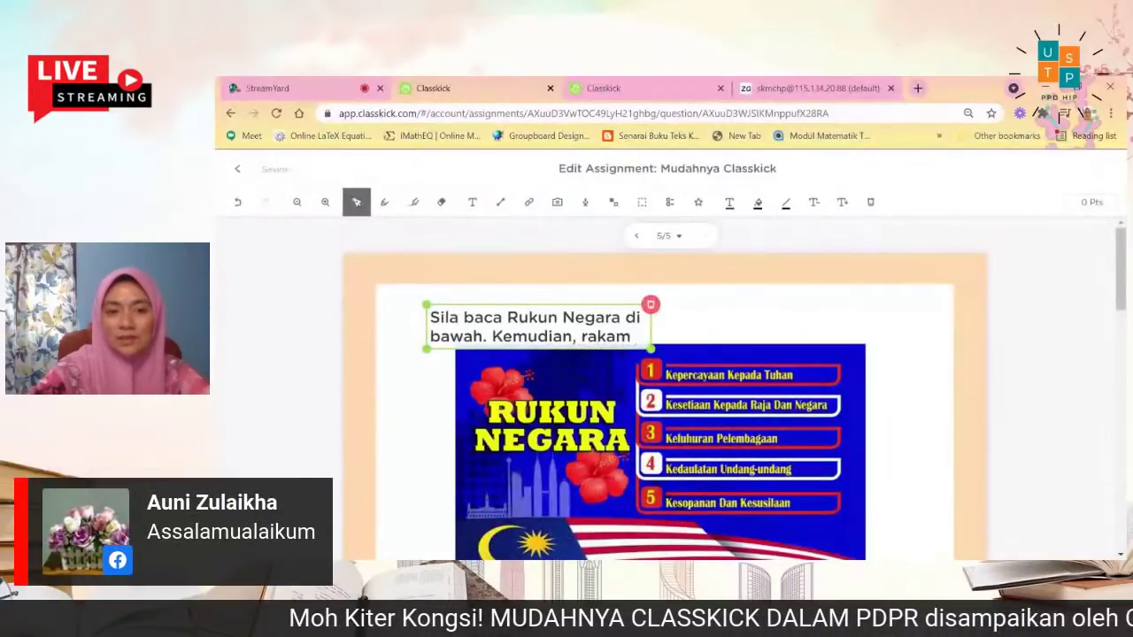
text( bacaan)
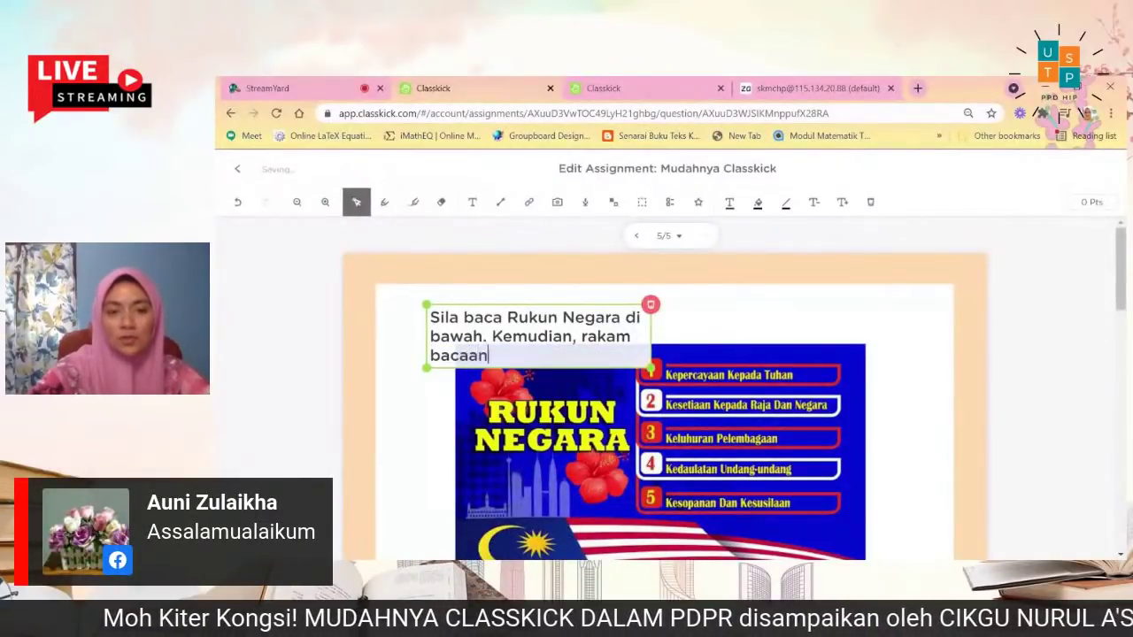
text( kamu.)
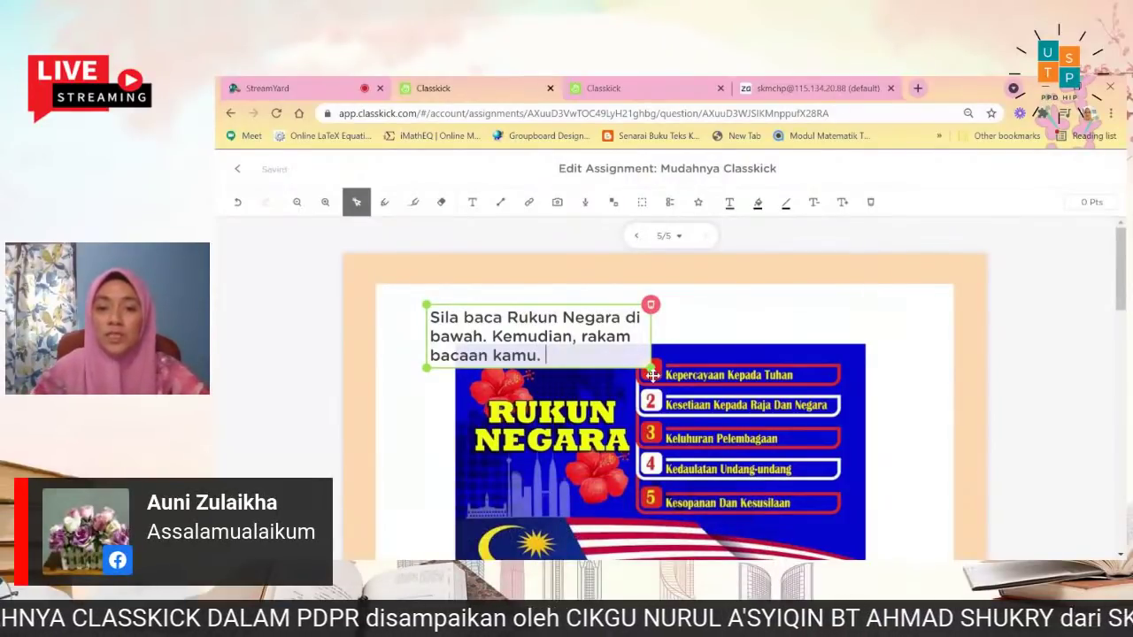
Widen the instruction text box to fit two lines and append "( klik pada gambar mic, start record)".
drag(651, 368, 872, 351)
text(()
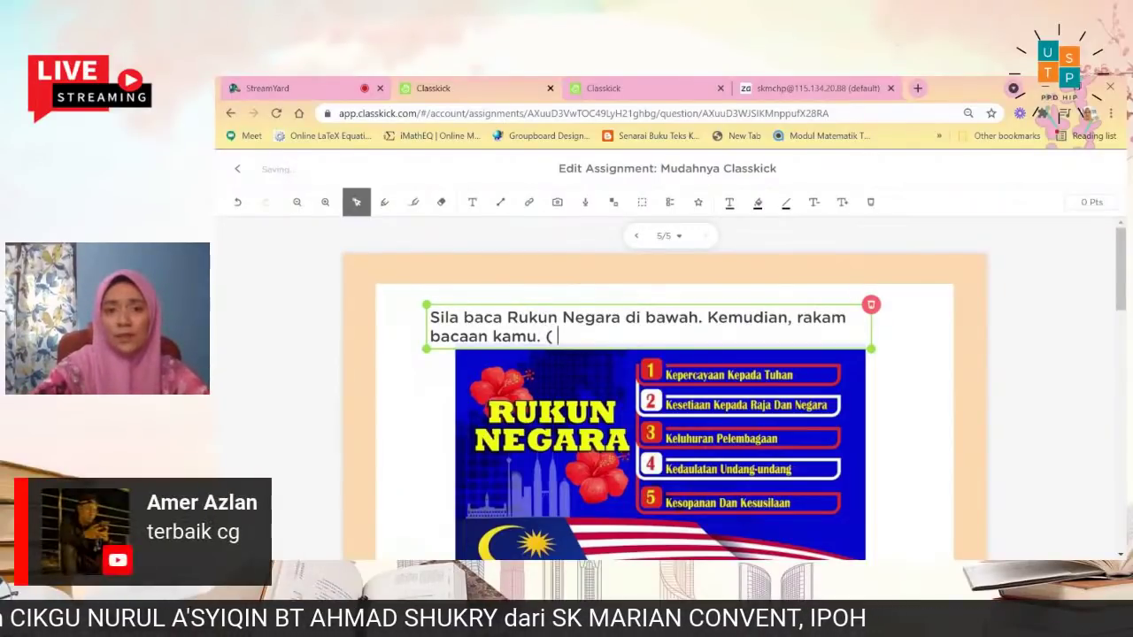
text( klik pa)
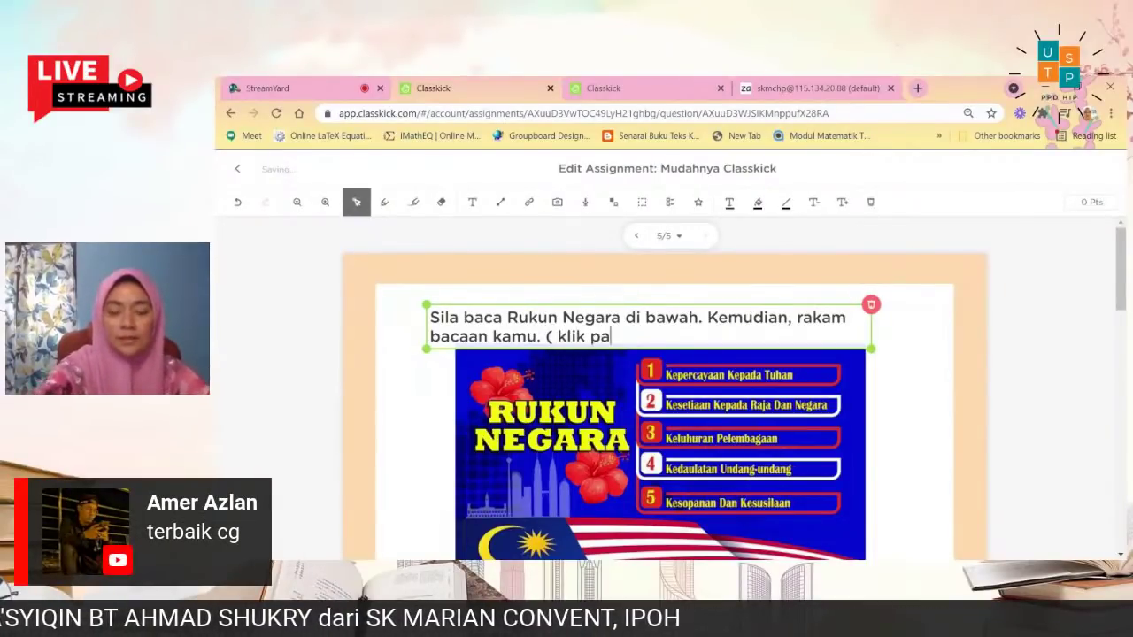
text(da gambar m)
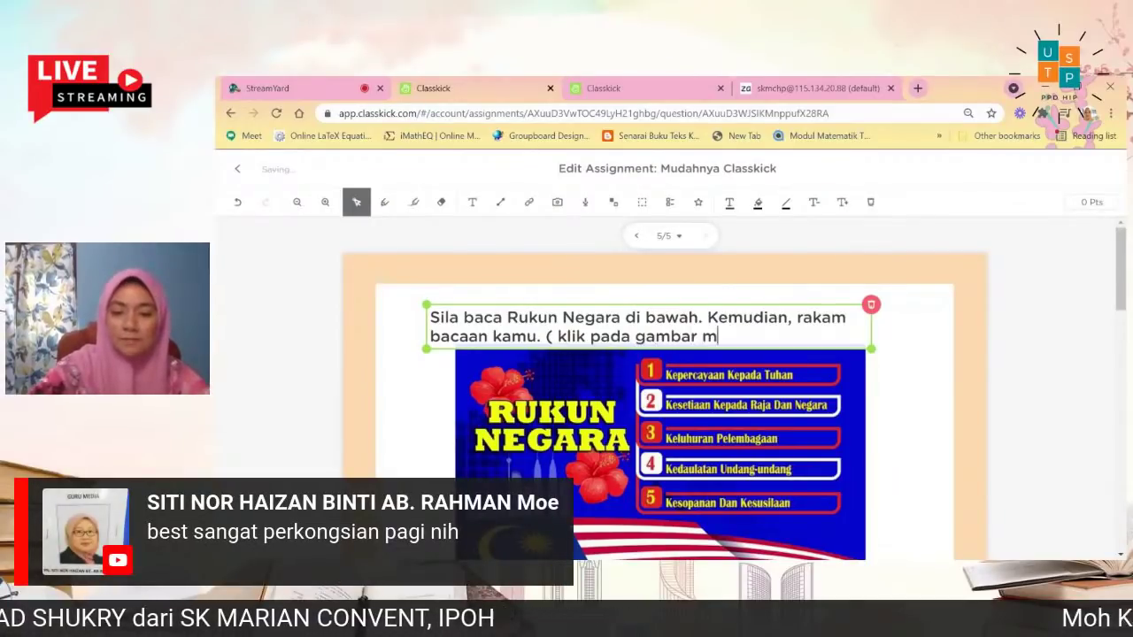
text(ic, s)
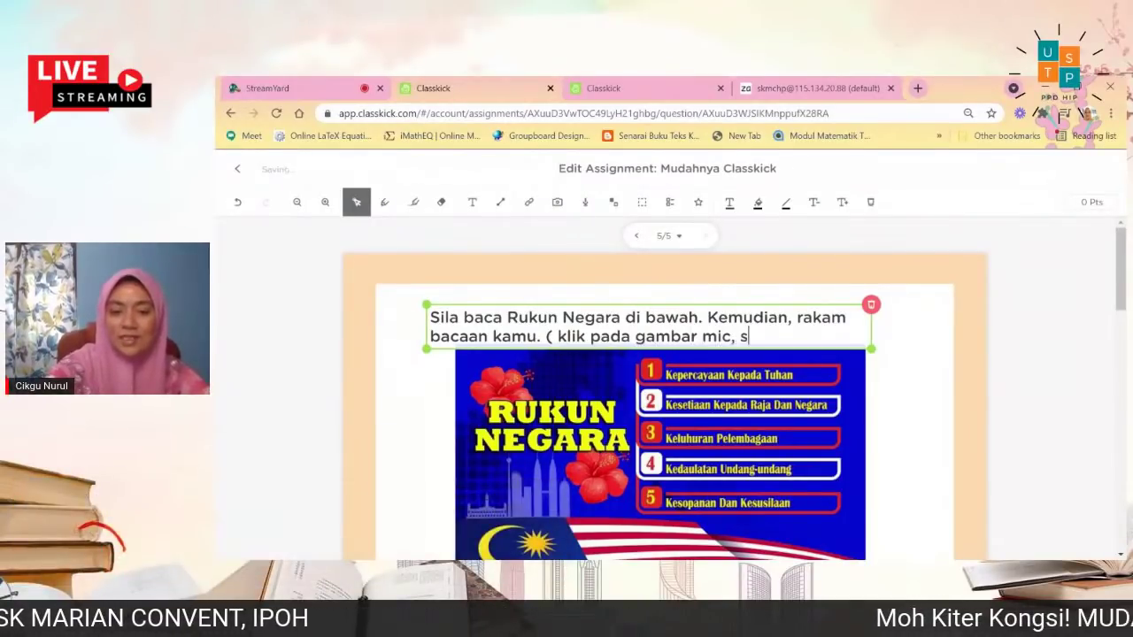
text(tart record)
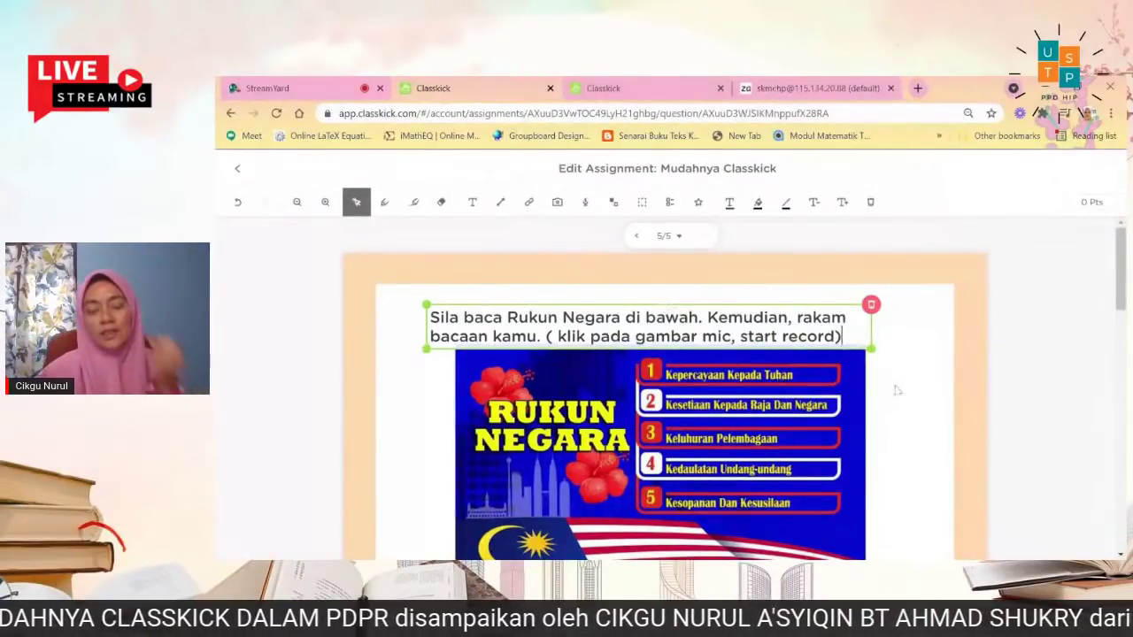
Move the instruction text box up clear of the picture and set the score for question 5 to 5 points.
click(927, 391)
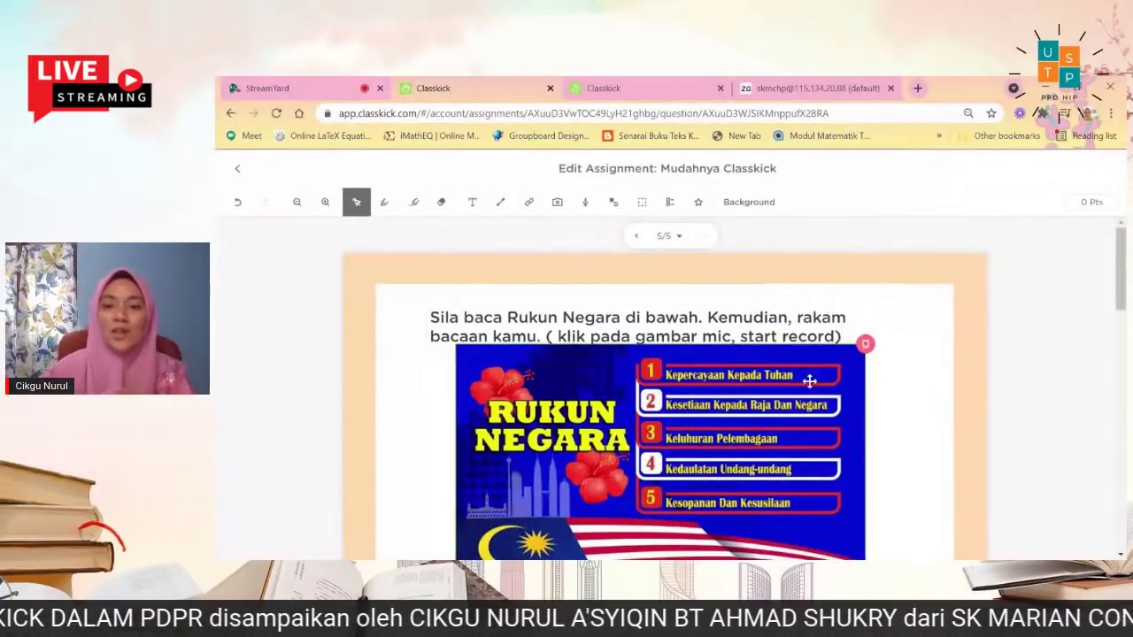
drag(727, 324, 742, 314)
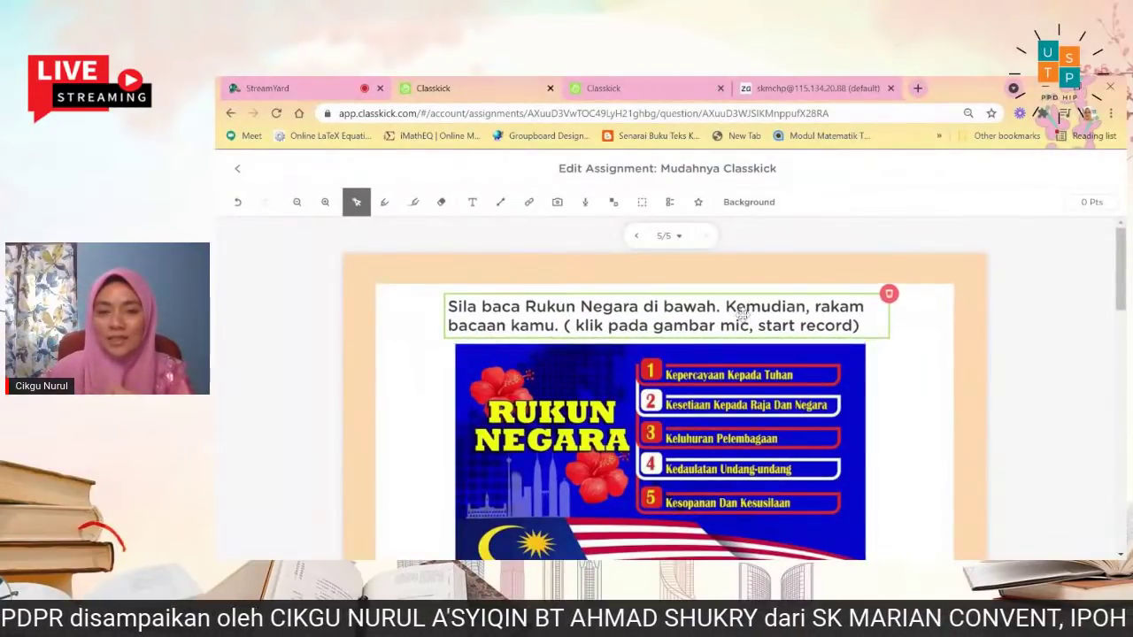
click(1092, 203)
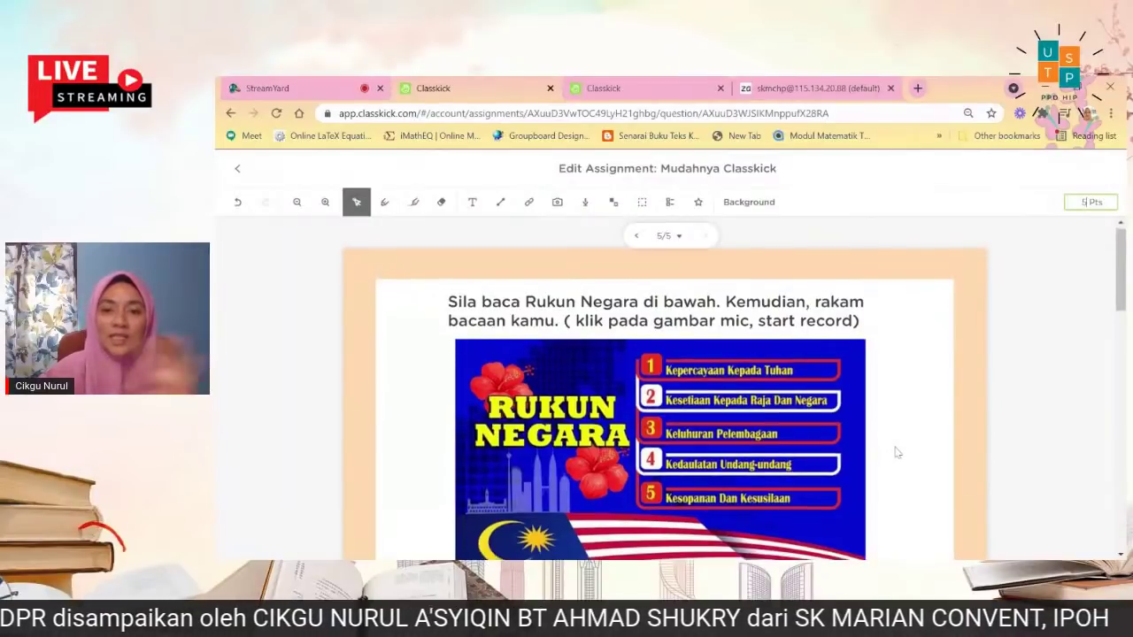
Move the Rukun Negara picture slightly down and to the left, leaving a small gap below the instruction text.
scroll(886, 456, down, 3)
scroll(832, 399, up, 1)
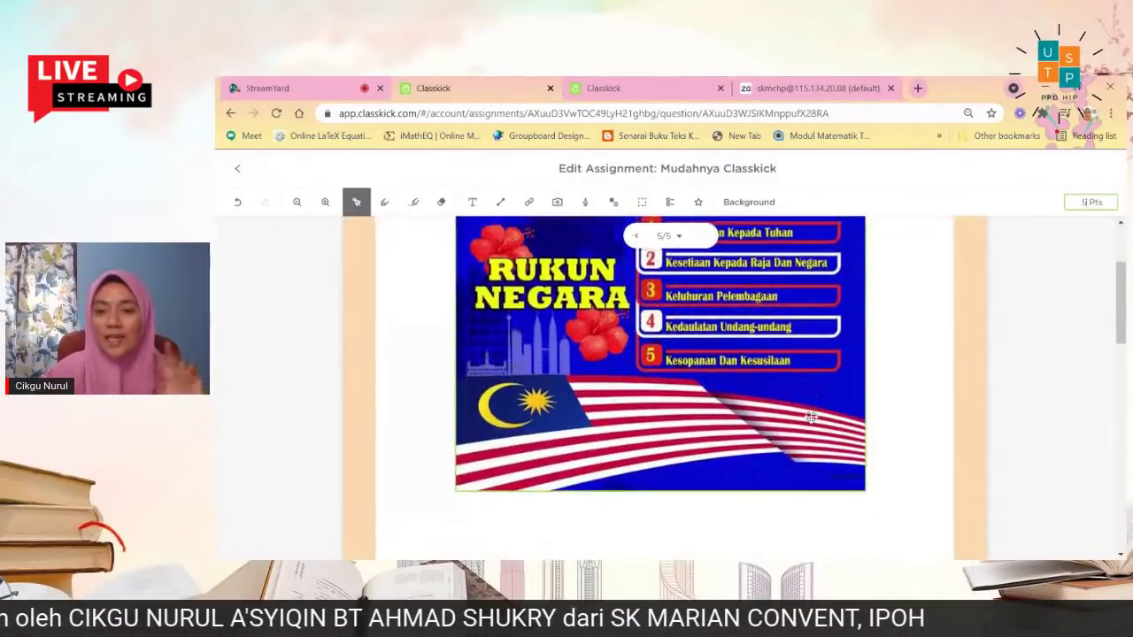
click(798, 435)
drag(797, 435, 799, 455)
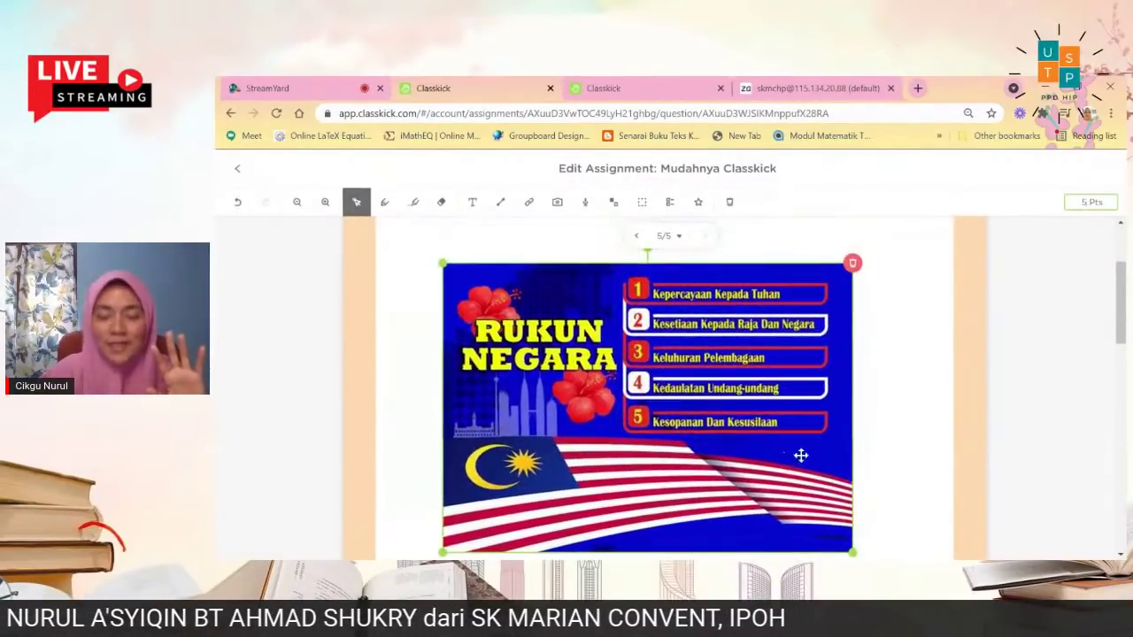
click(921, 409)
scroll(814, 434, up, 1)
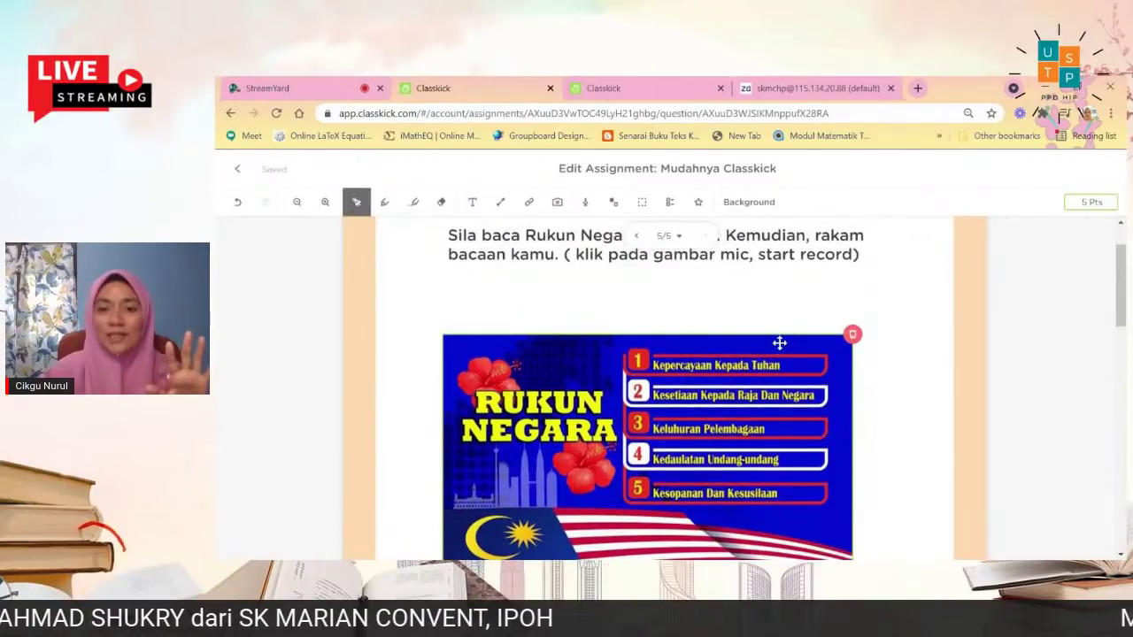
drag(772, 363, 774, 320)
click(898, 365)
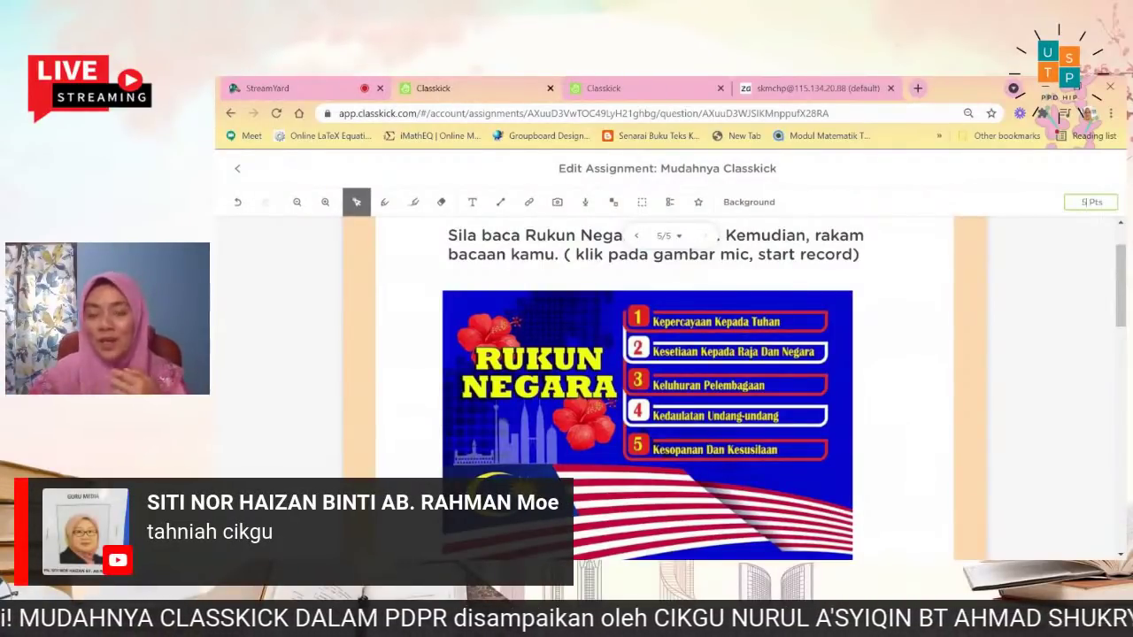
Add the text "Jawapan ( letak rakaman kamu di sini)" below the Rukun Negara picture and widen its box to fit one line.
scroll(870, 392, down, 3)
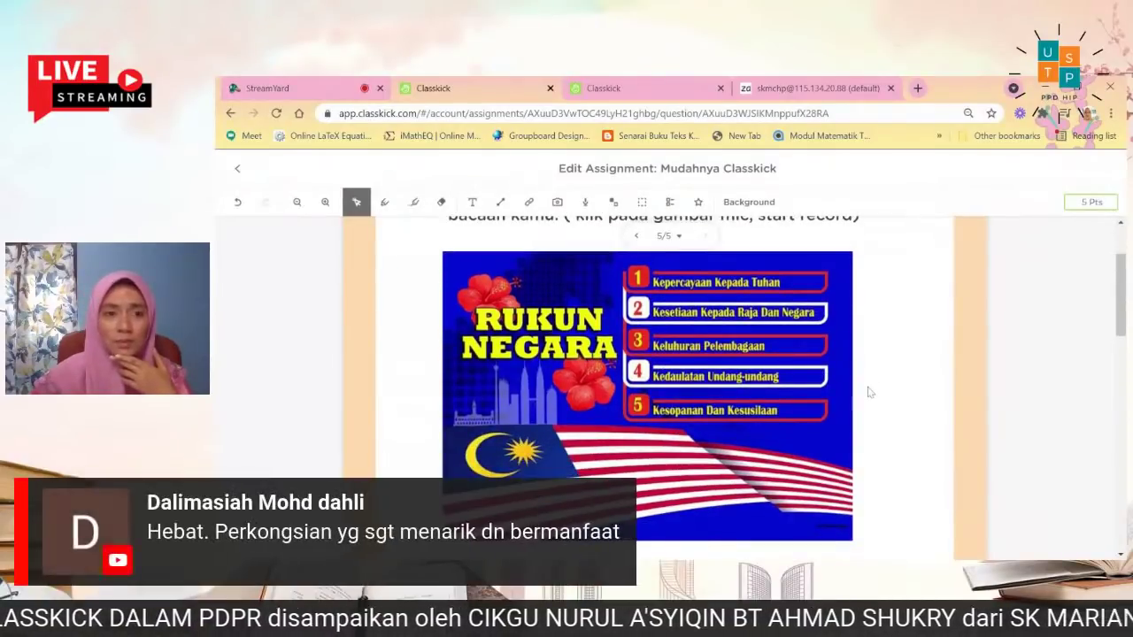
click(472, 201)
scroll(664, 390, up, 2)
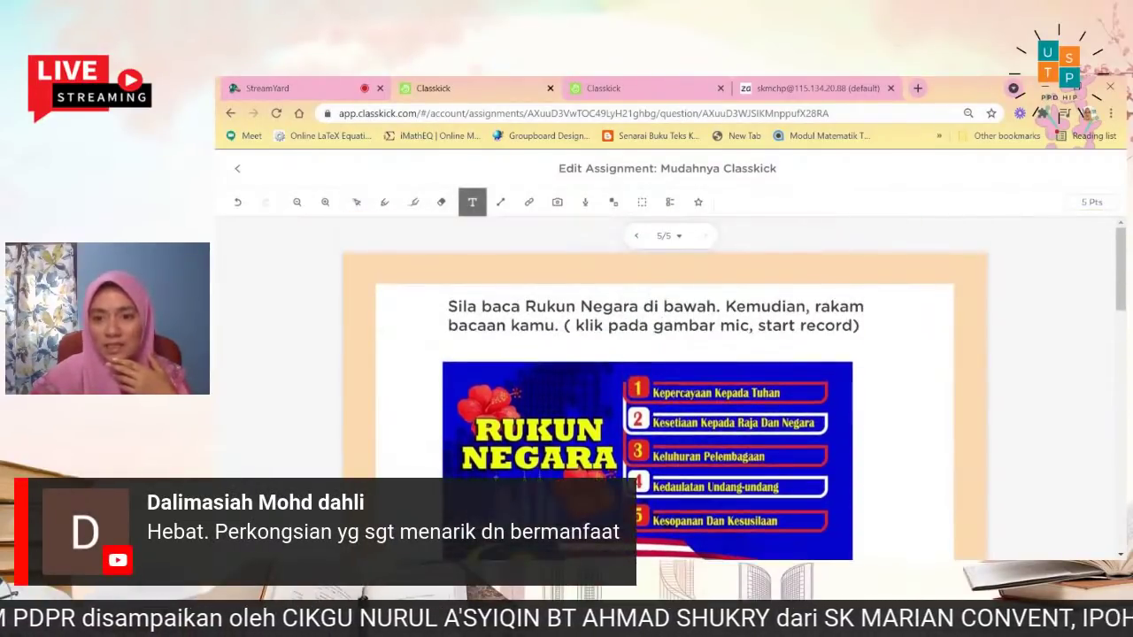
scroll(664, 390, down, 4)
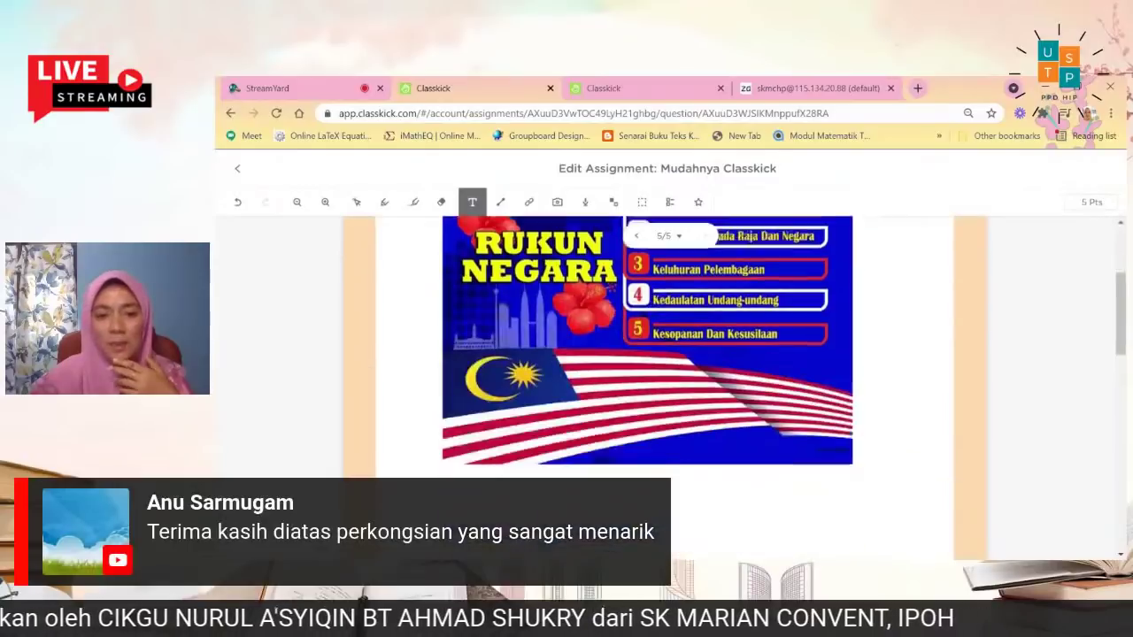
click(462, 470)
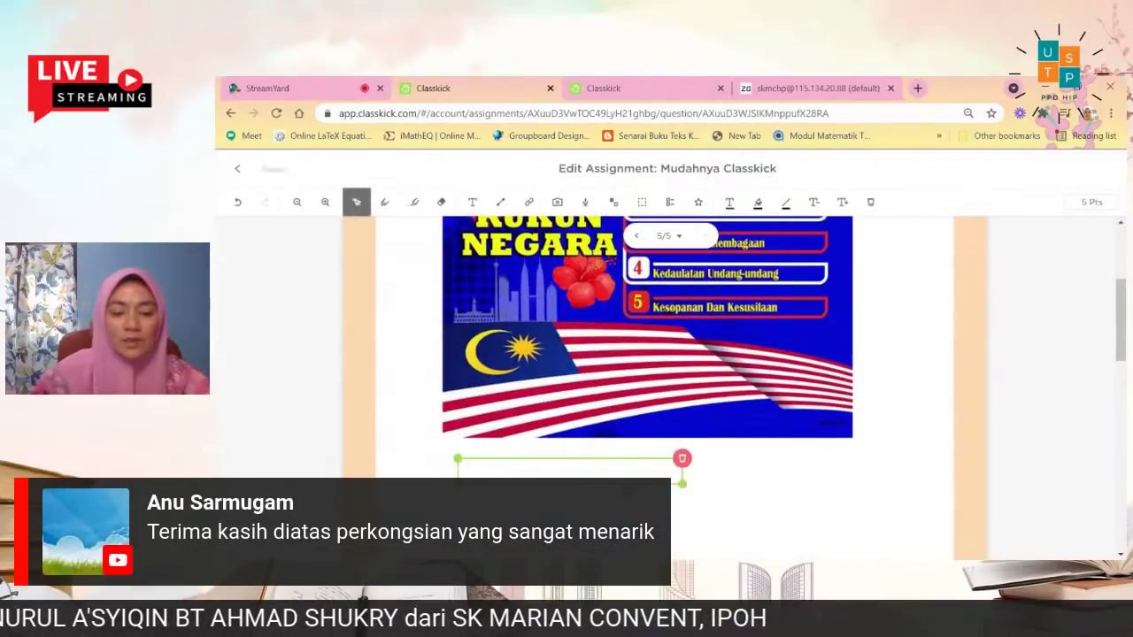
text(Jawapan )
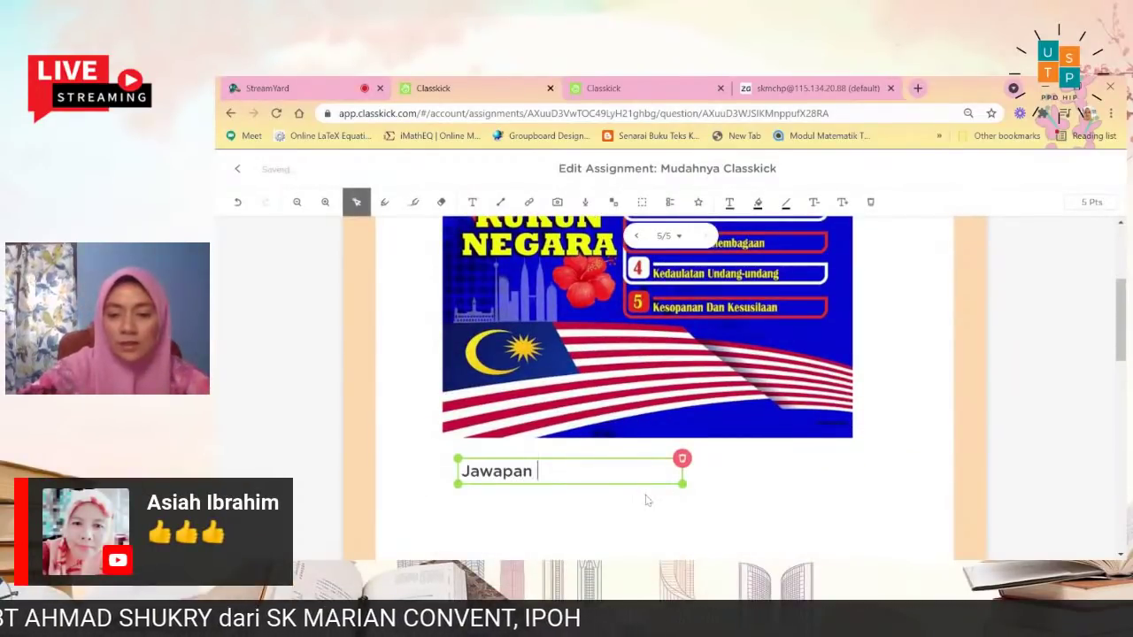
text(( let)
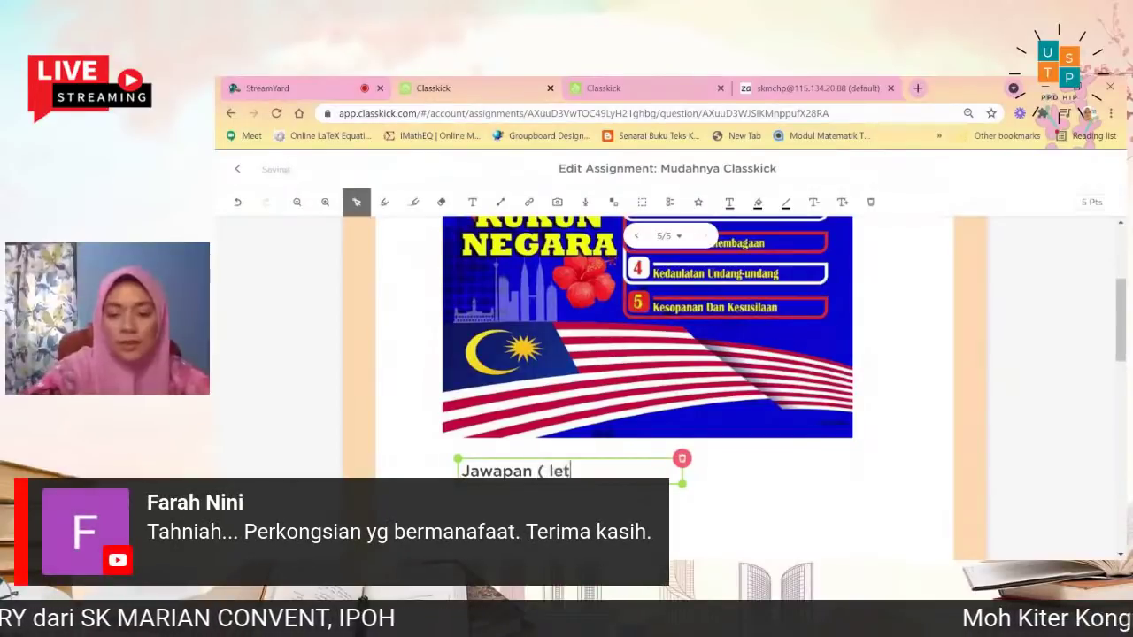
text(ak rakaman kamu di sini)
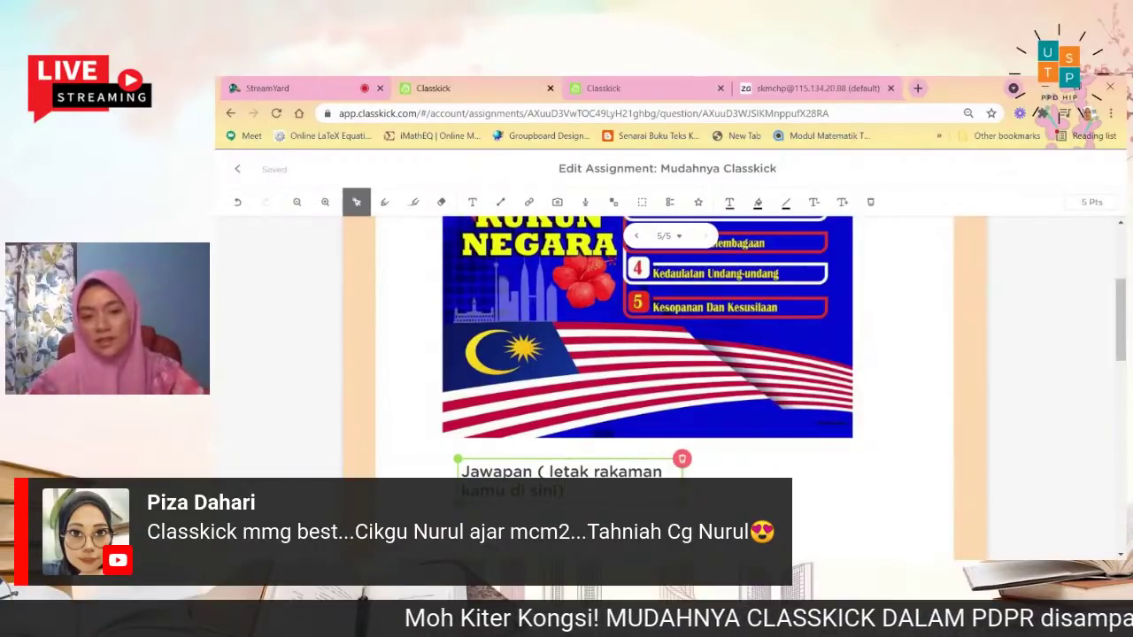
drag(682, 496, 809, 508)
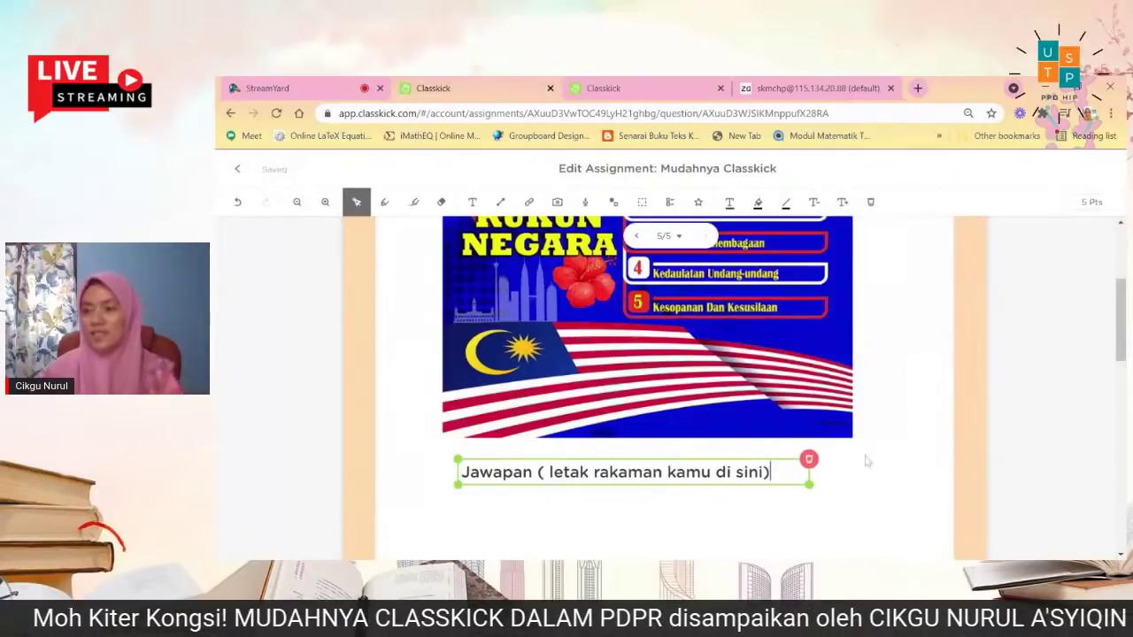
Record an audio clip of about 11 seconds on slide 5 and move it over the Rukun Negara picture's upper-right corner.
scroll(538, 261, up, 3)
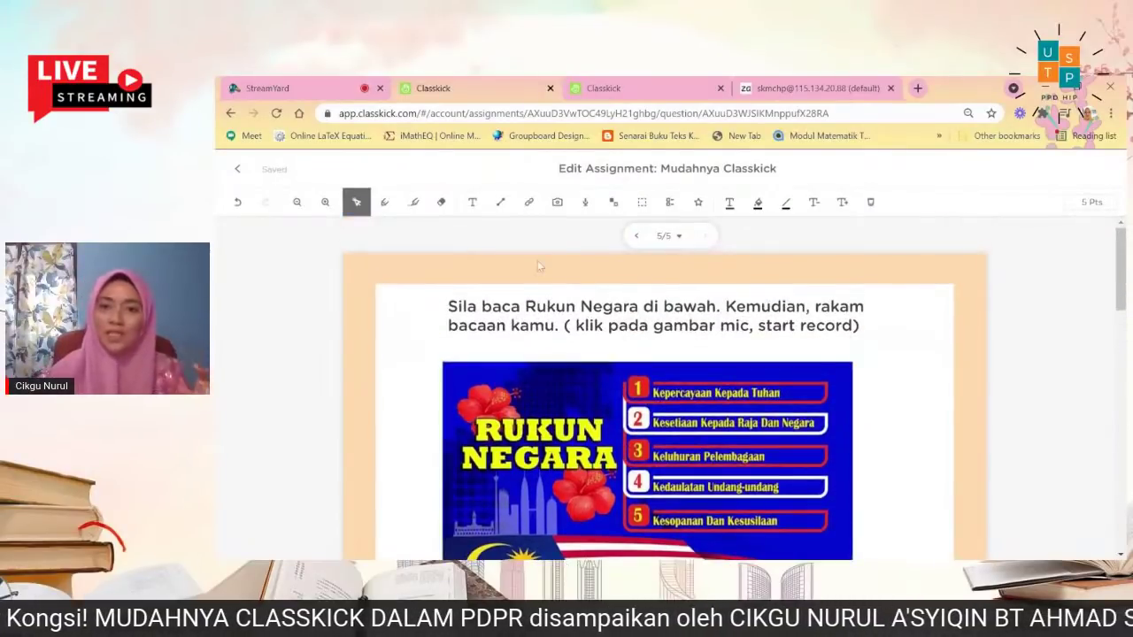
click(585, 202)
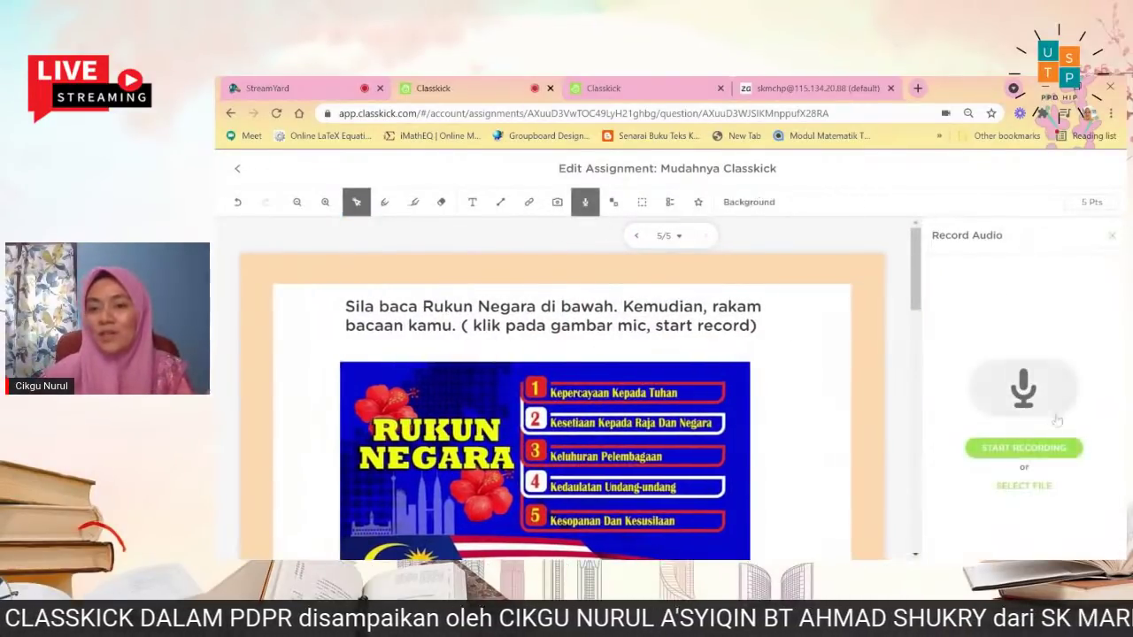
click(983, 447)
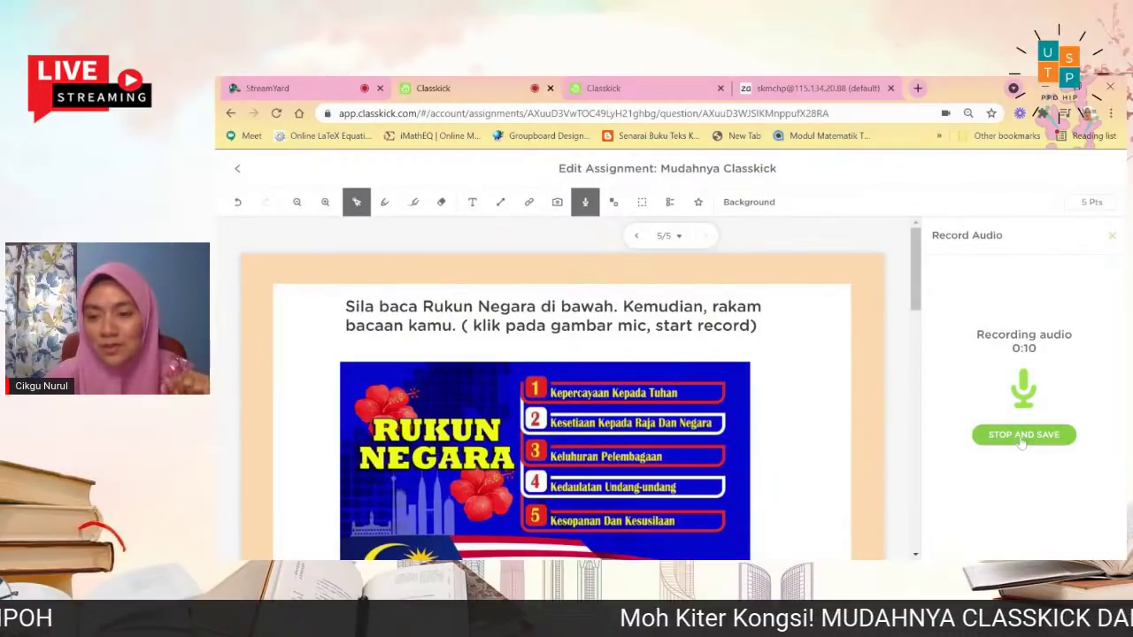
click(1022, 438)
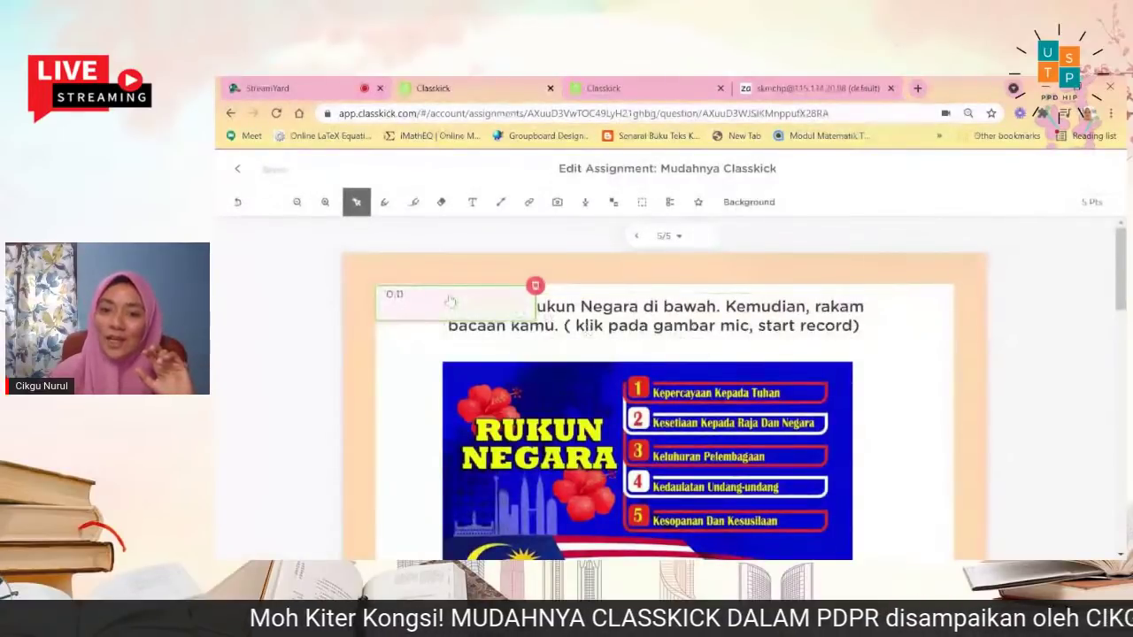
drag(451, 302, 865, 360)
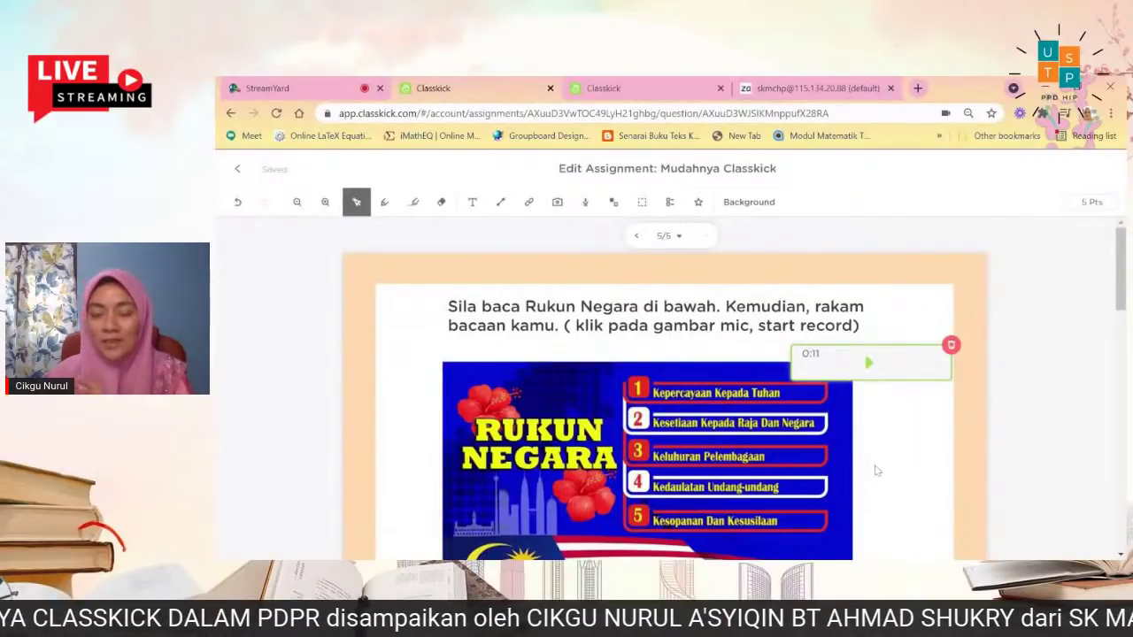
scroll(877, 471, down, 5)
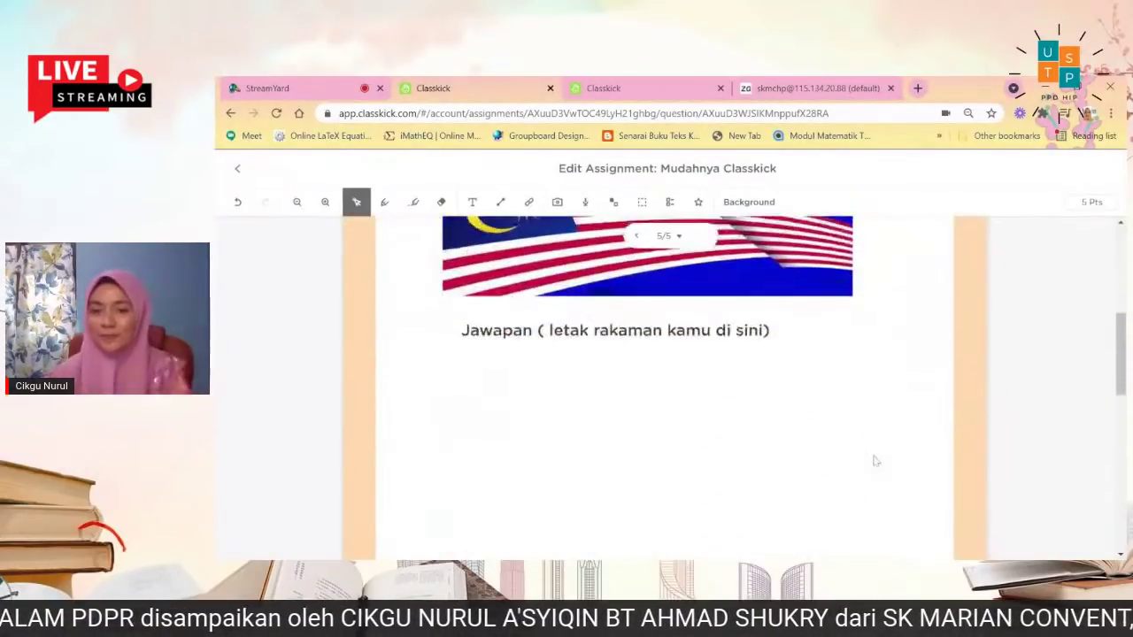
scroll(874, 460, up, 5)
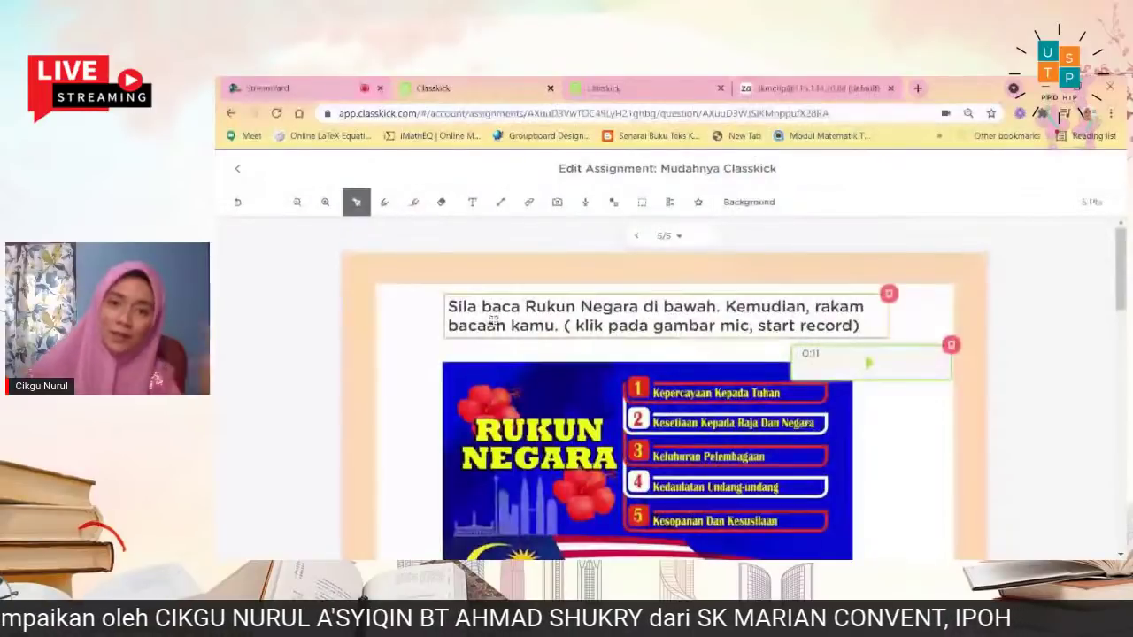
Create a new sticker with an imported custom image of the white cartoon character and the text "buat semula", and save it.
click(699, 204)
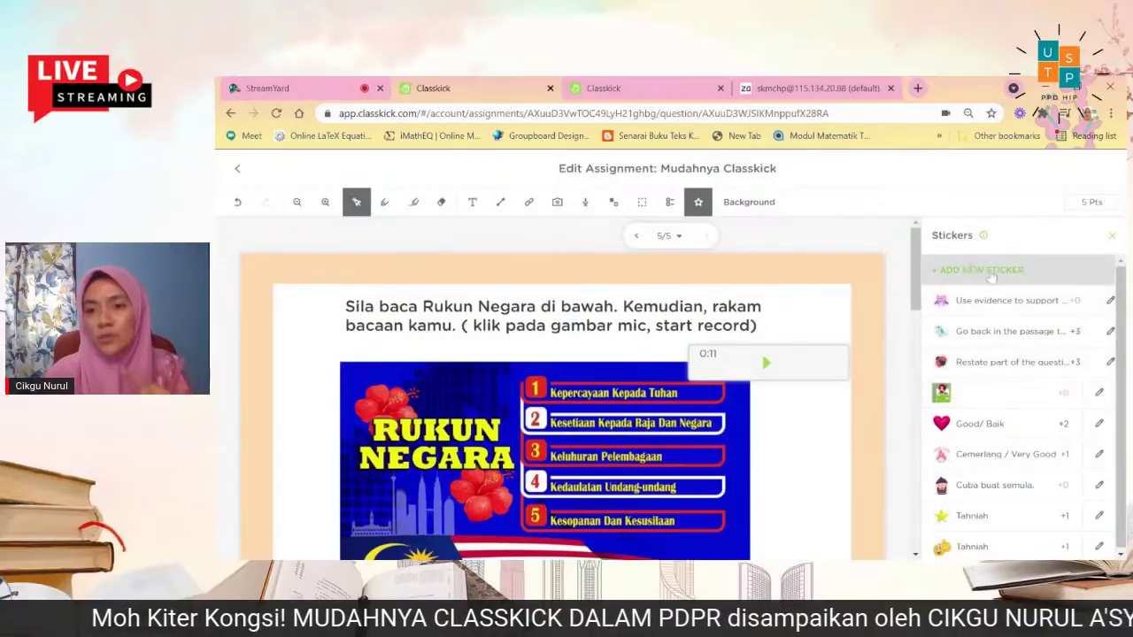
click(992, 277)
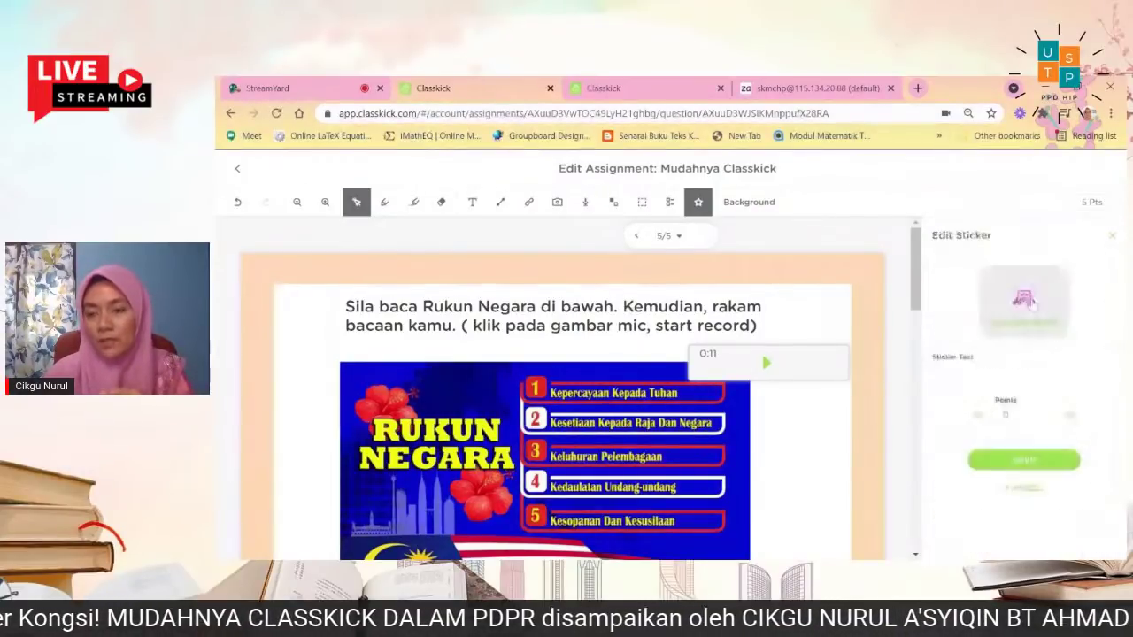
click(1027, 301)
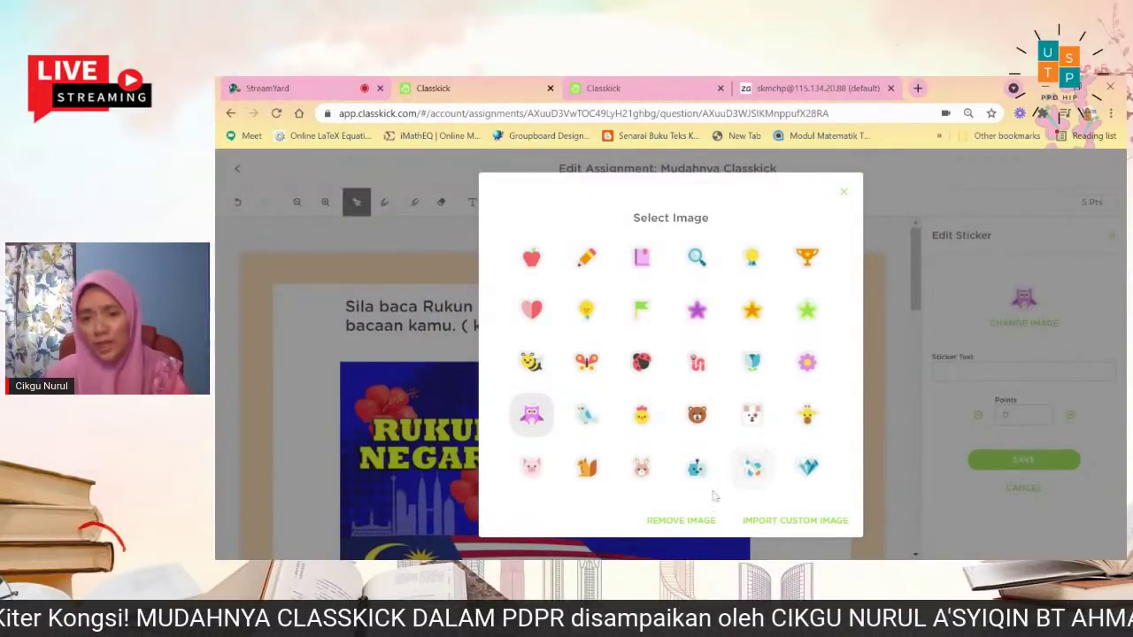
click(780, 528)
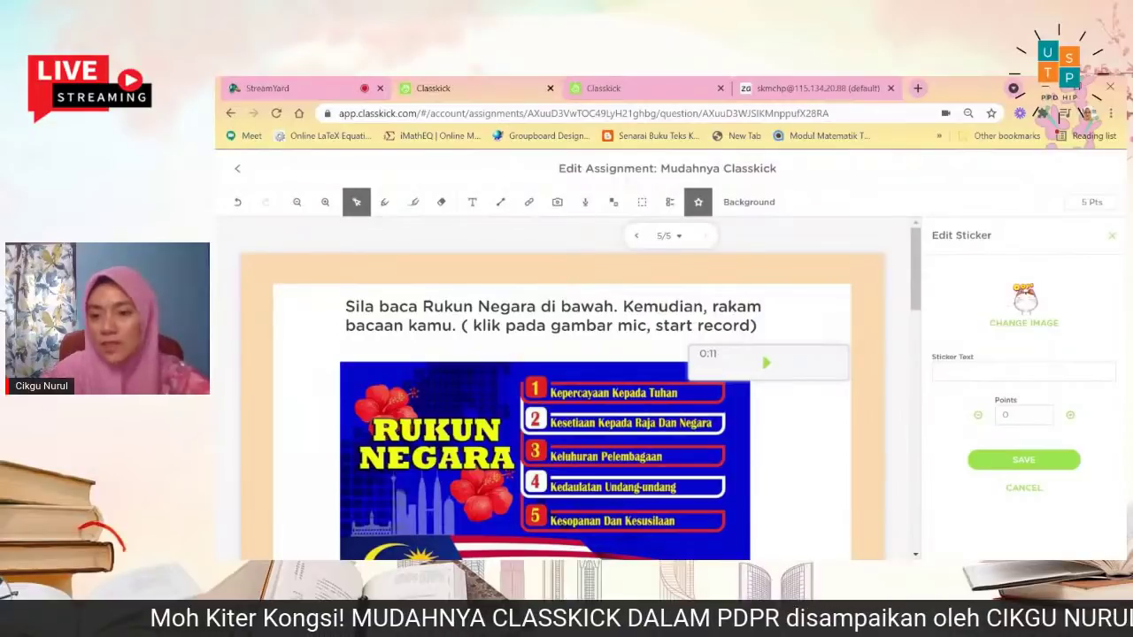
click(941, 372)
text(b)
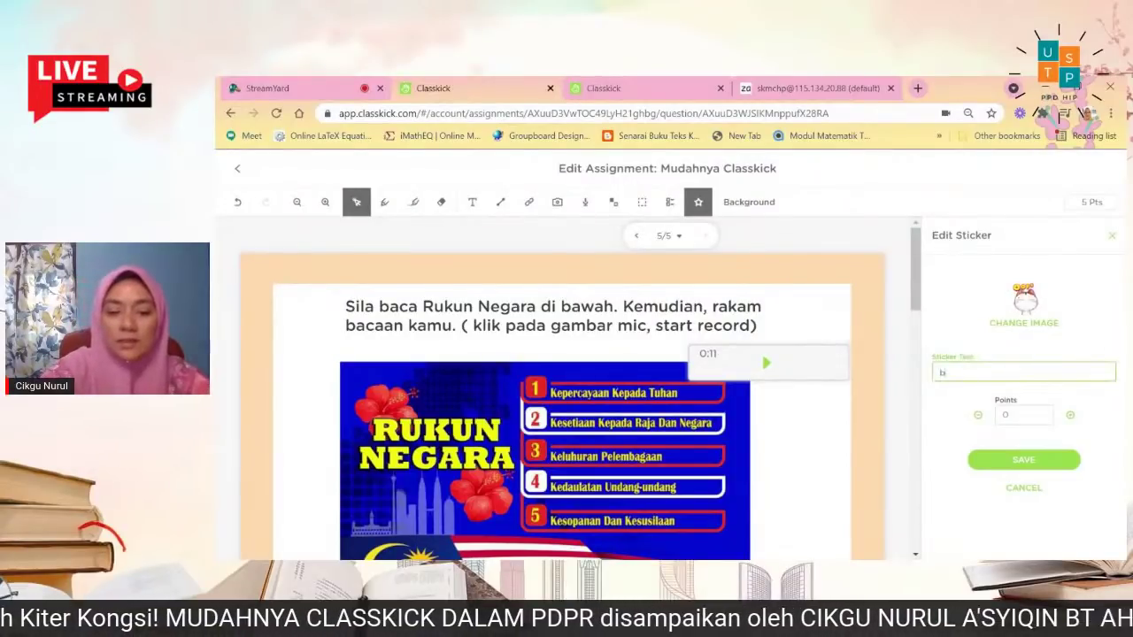
text(uat semula)
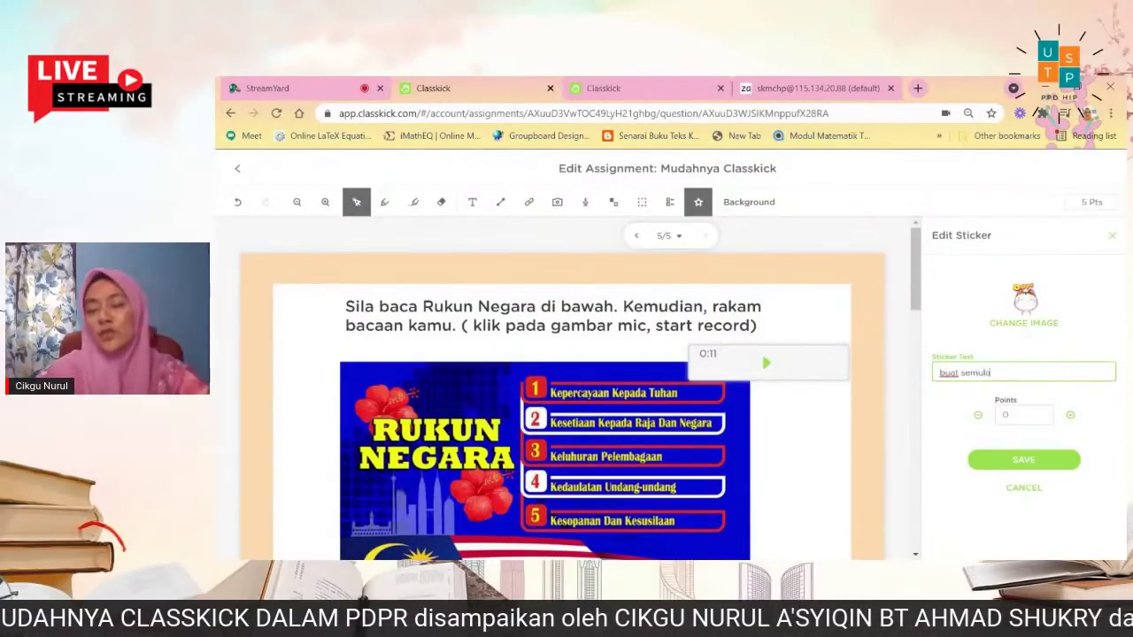
click(1017, 464)
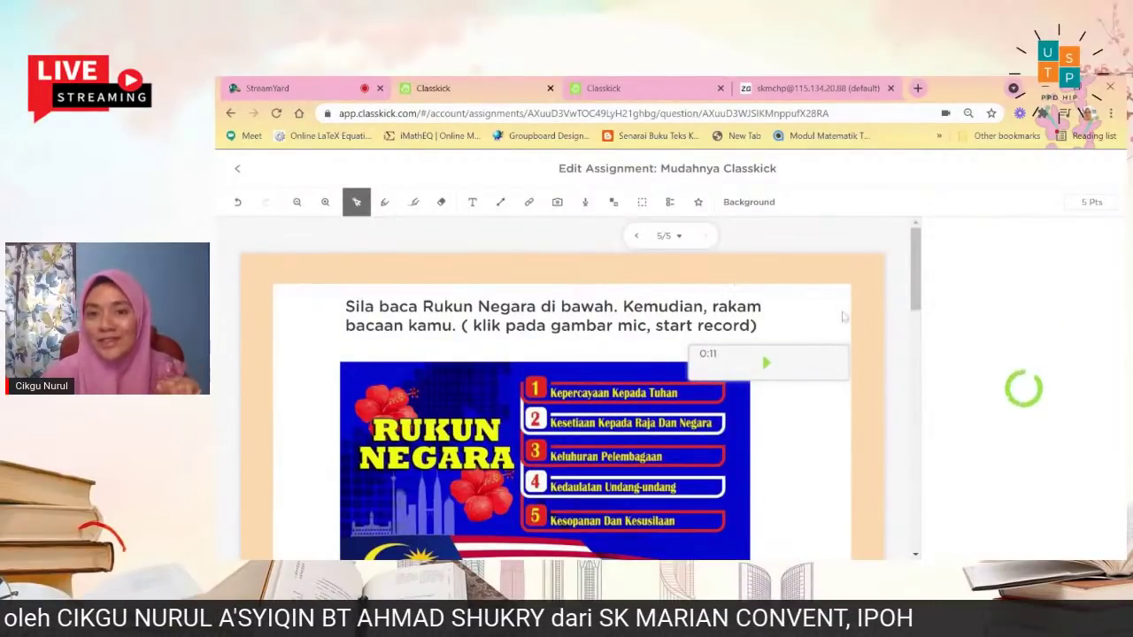
Create a second sticker with an imported pink girl image, the text "Bagus" and one added point, save it and close the sticker list.
click(982, 269)
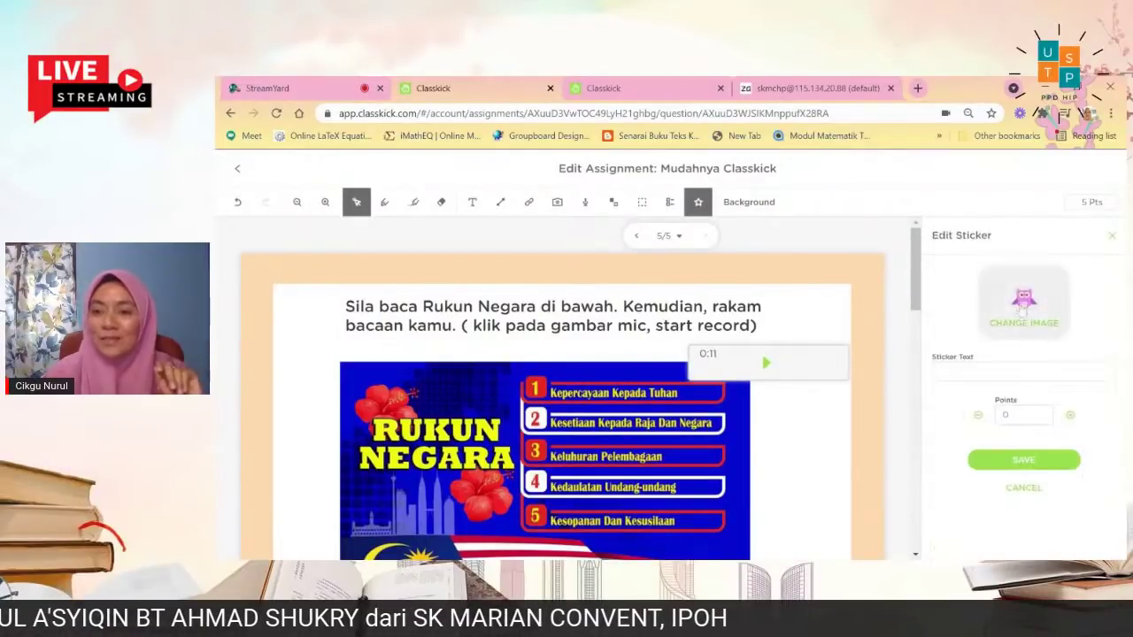
click(1024, 301)
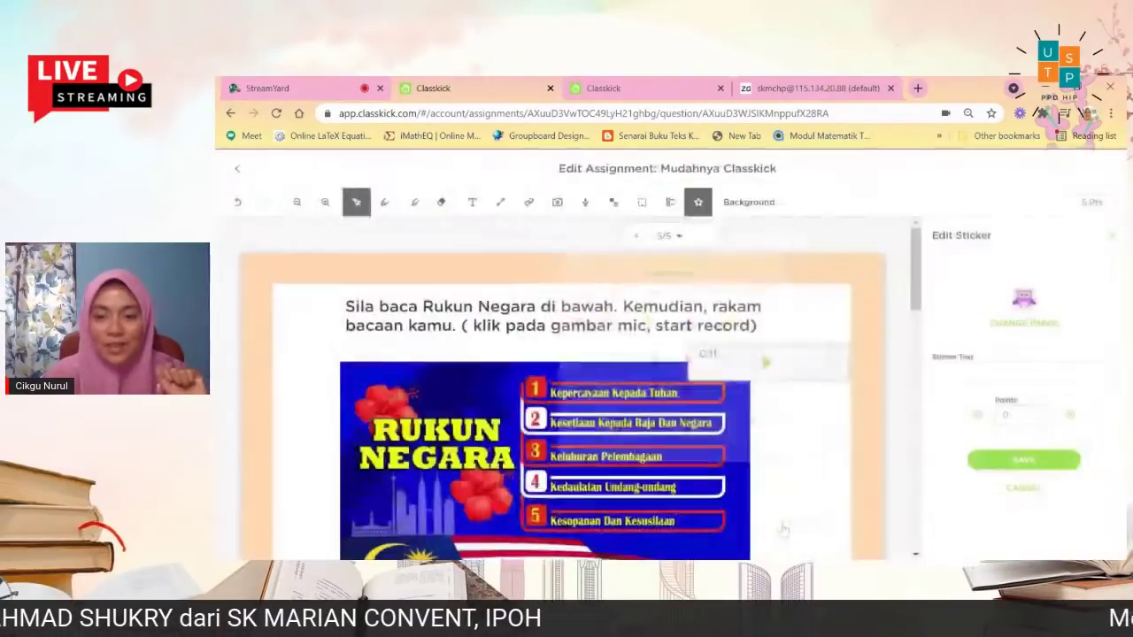
click(784, 522)
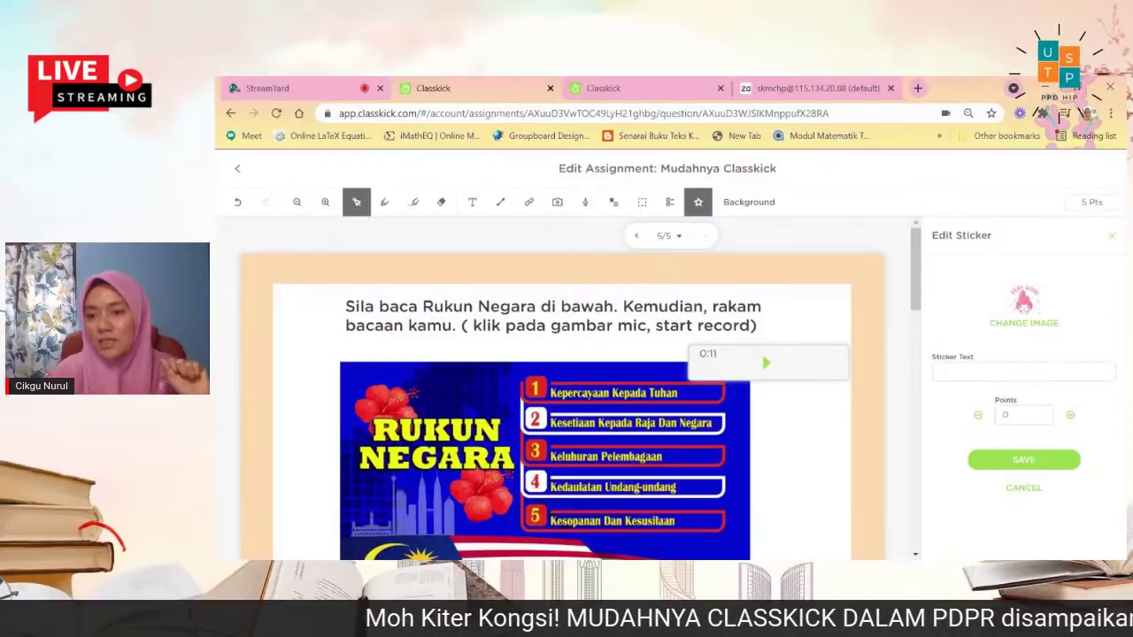
click(1033, 370)
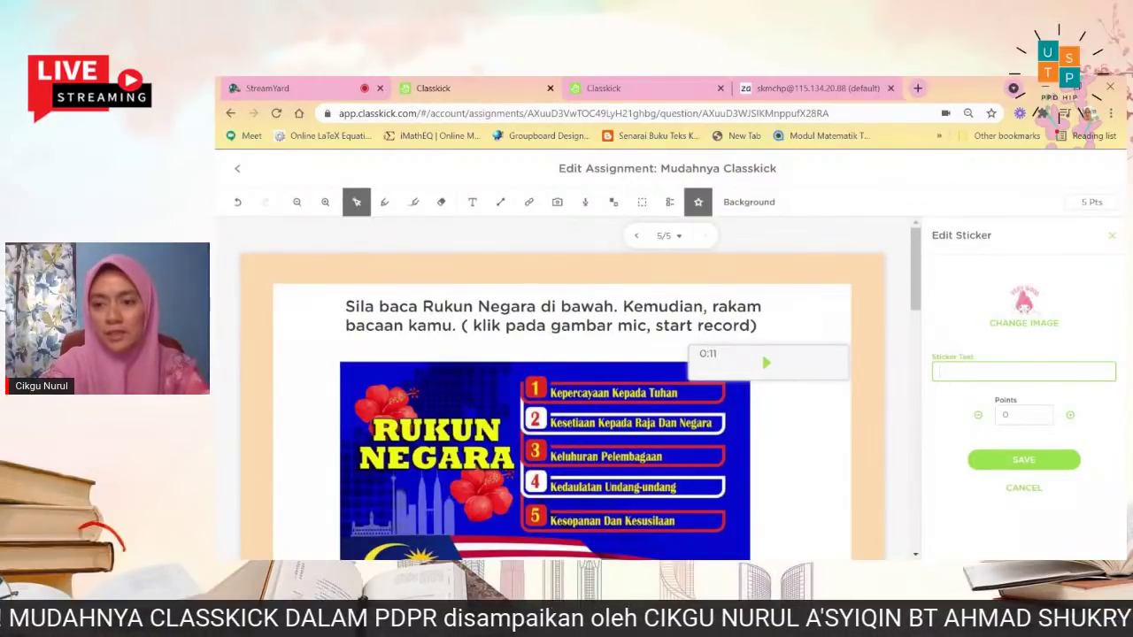
text(Bagus!)
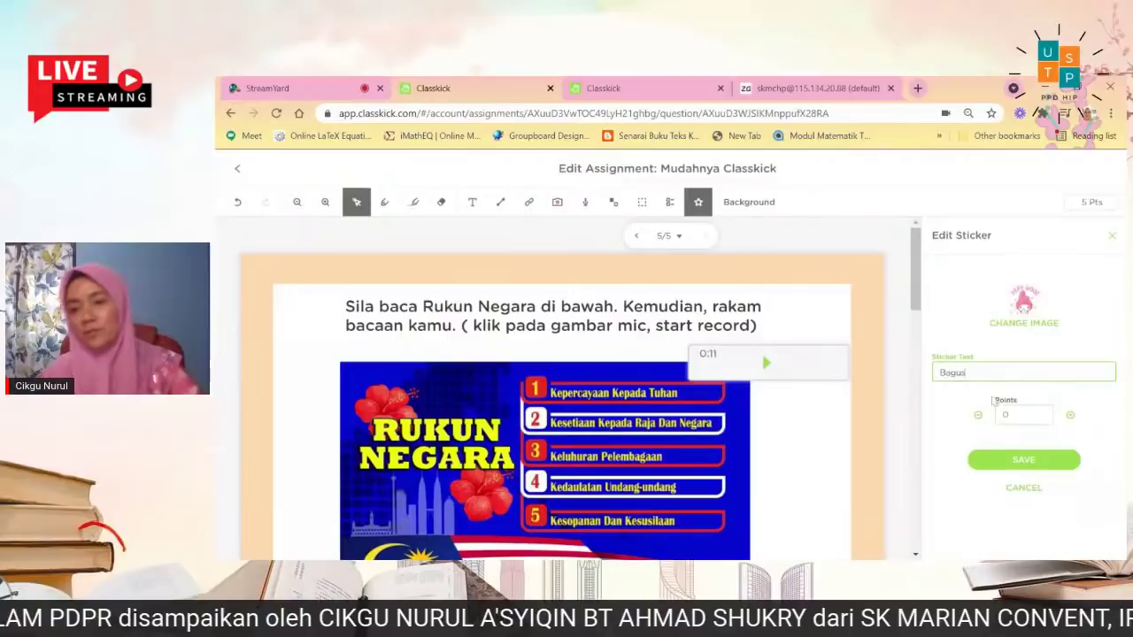
click(1070, 415)
click(1023, 463)
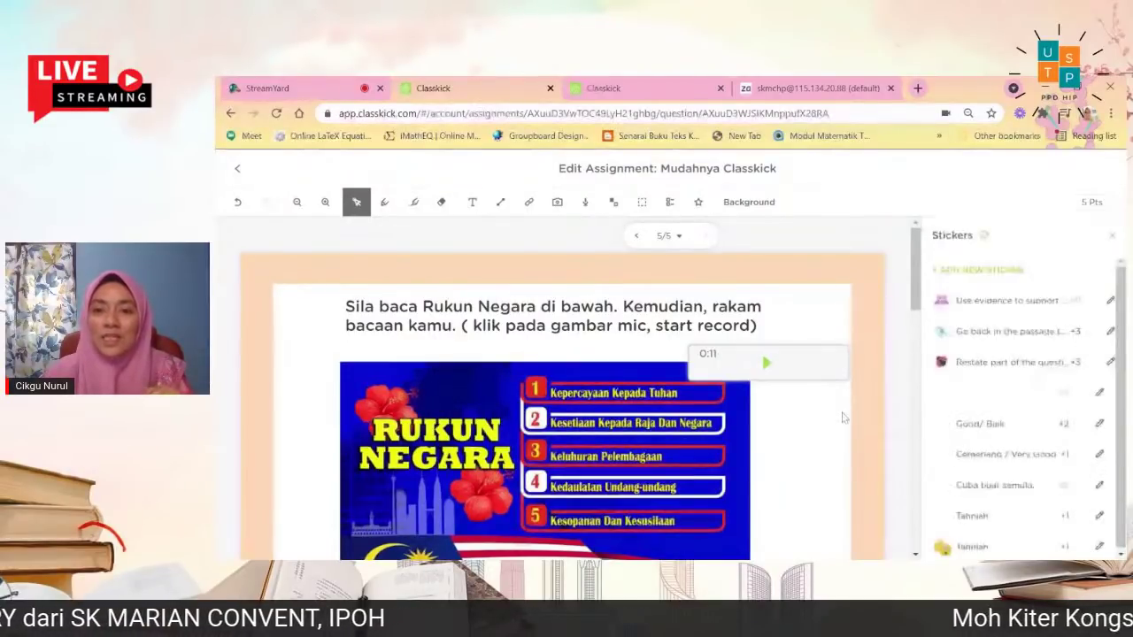
scroll(843, 418, down, 2)
scroll(823, 445, up, 2)
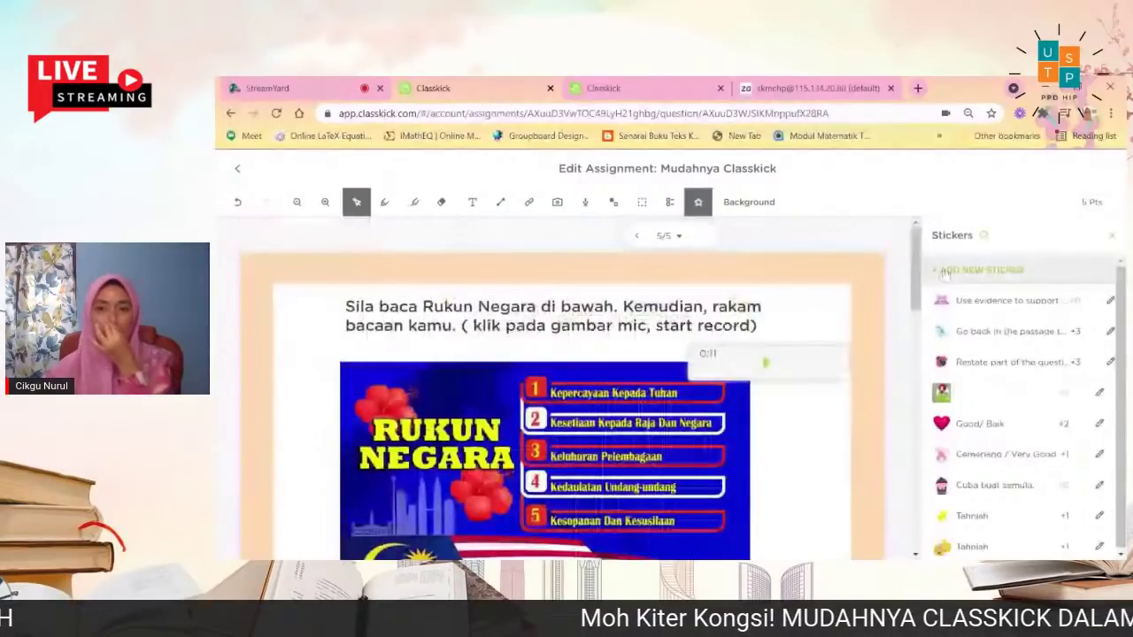
click(698, 202)
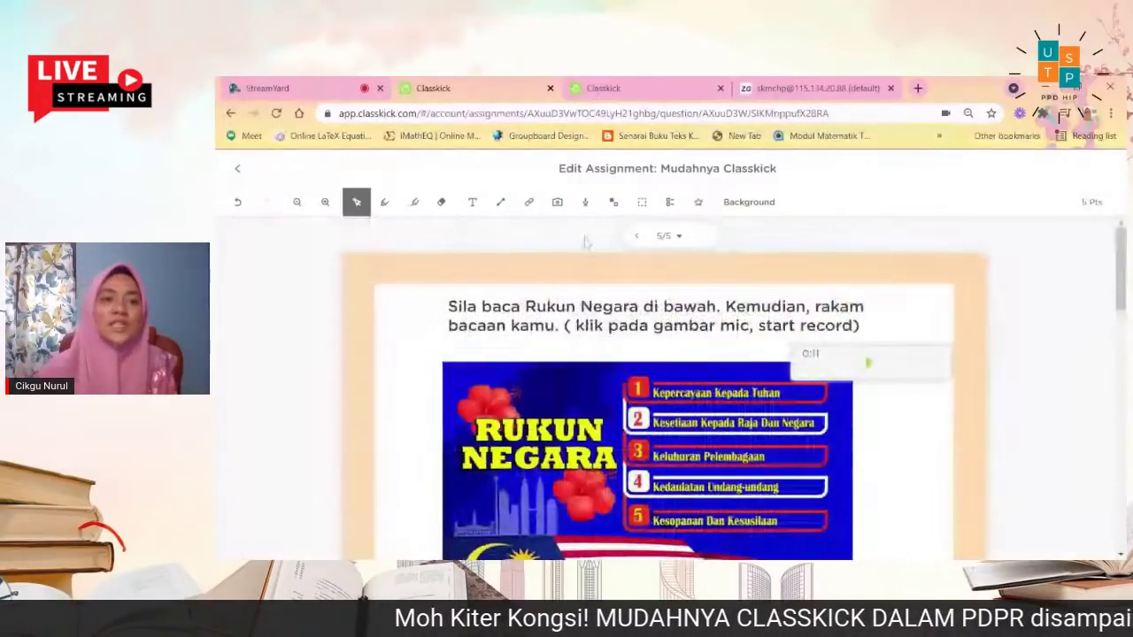
Leave the slide editor, assign the assignment to a new roster named "Kongsi 4 September" and turn on Grades for it.
click(247, 171)
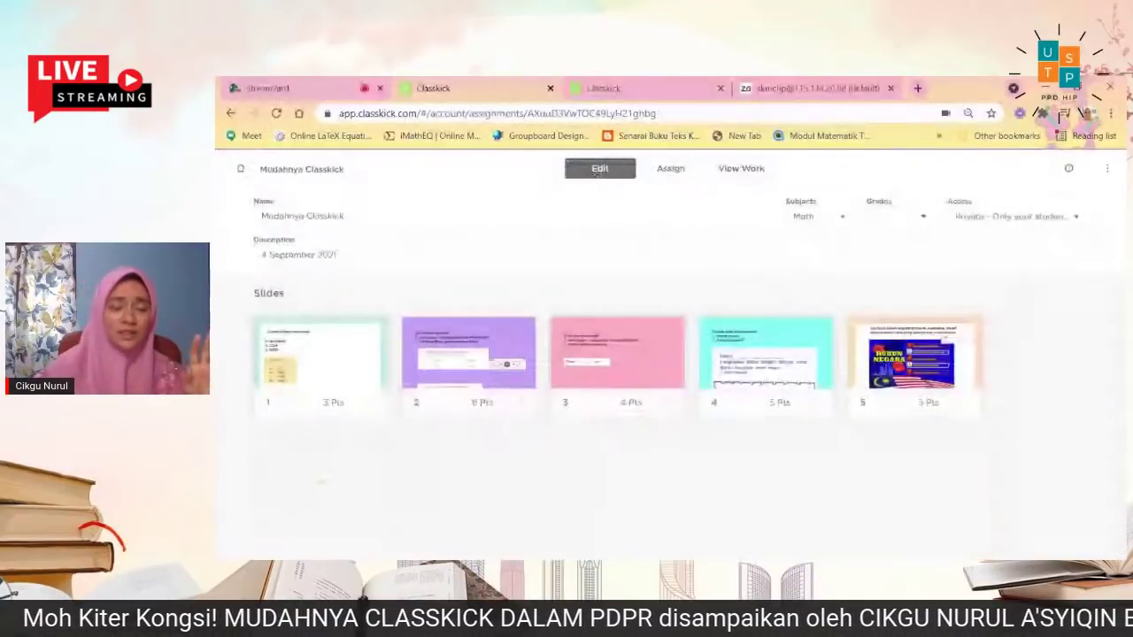
click(671, 177)
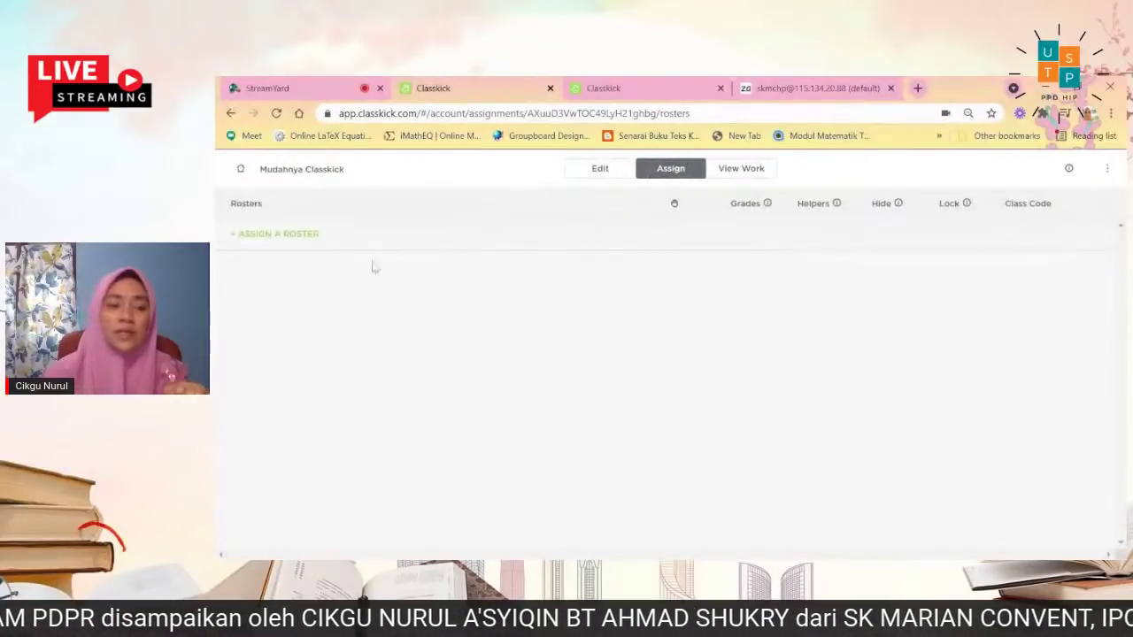
click(276, 236)
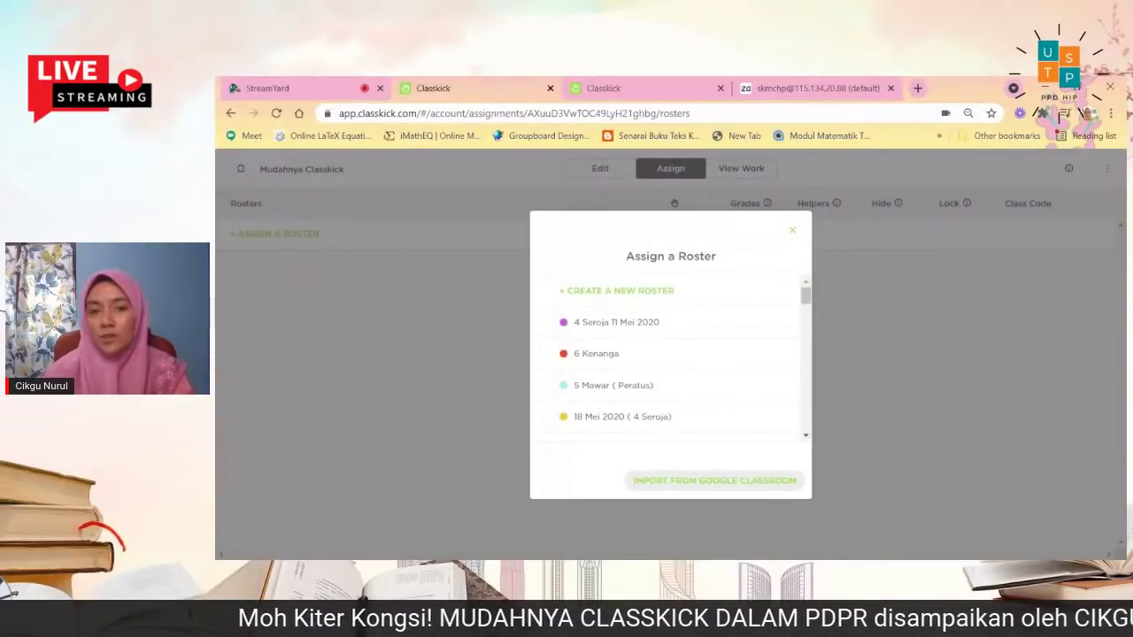
click(613, 301)
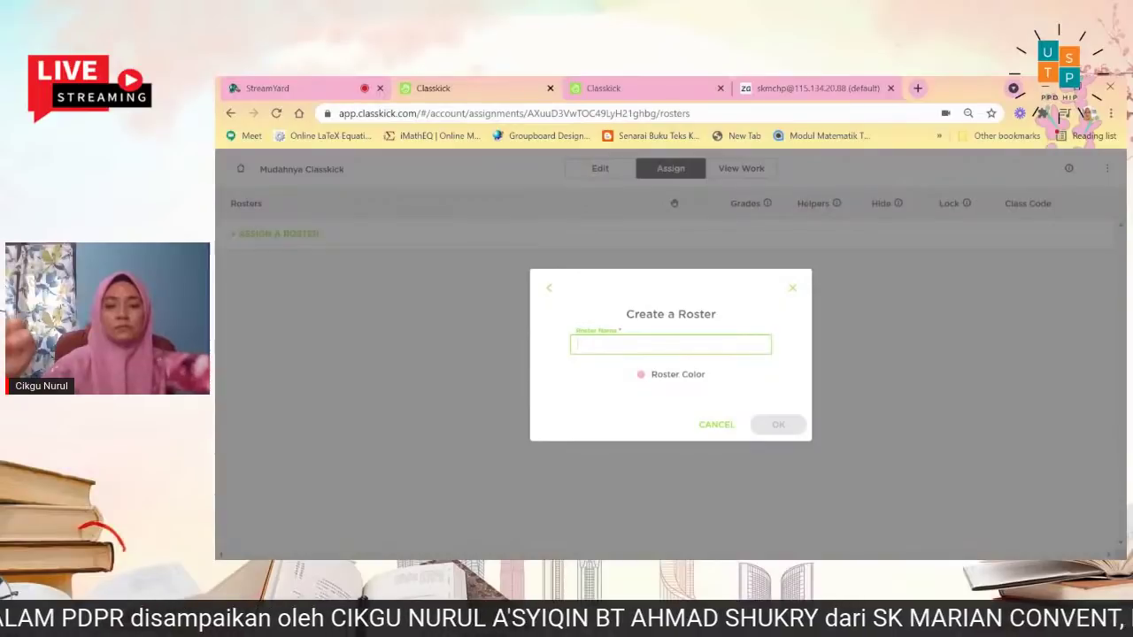
text(K)
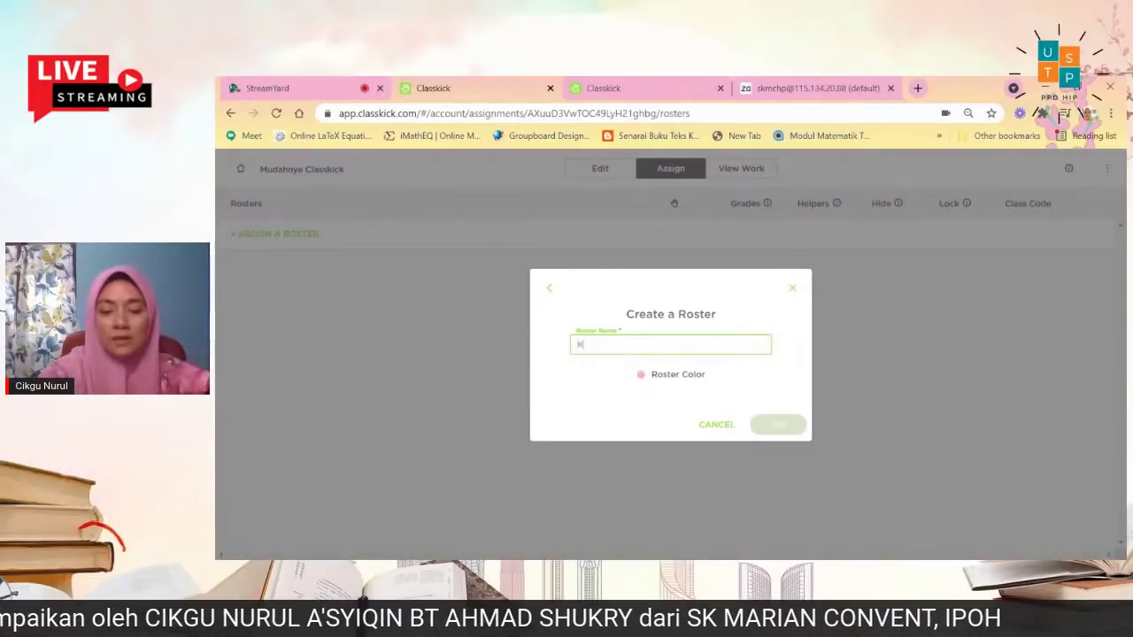
text(ongsi )
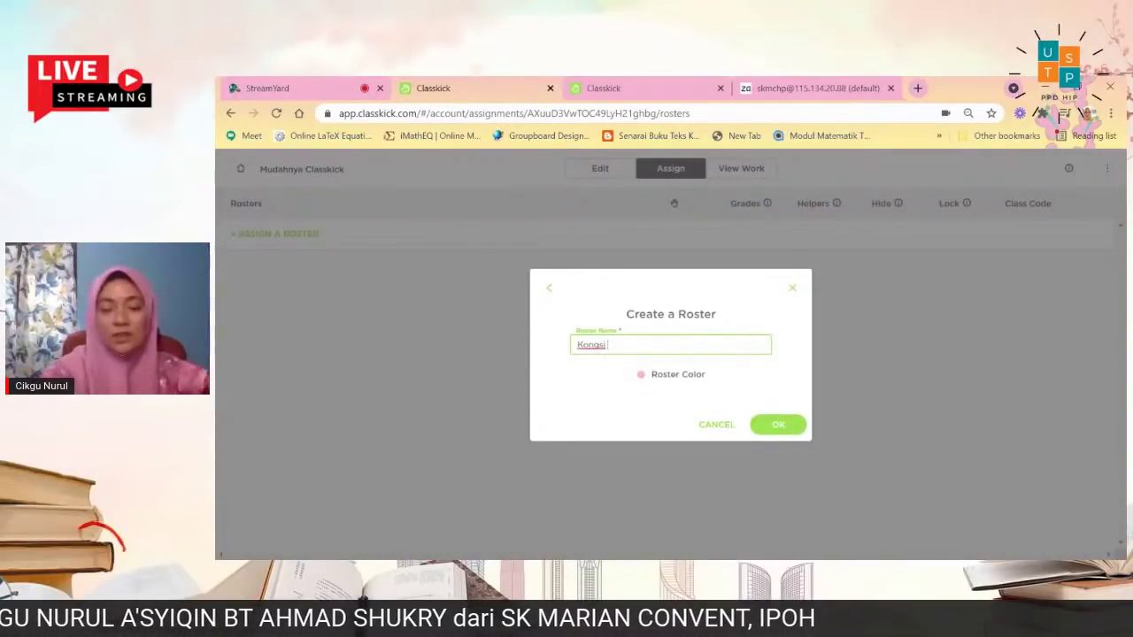
text(4 September)
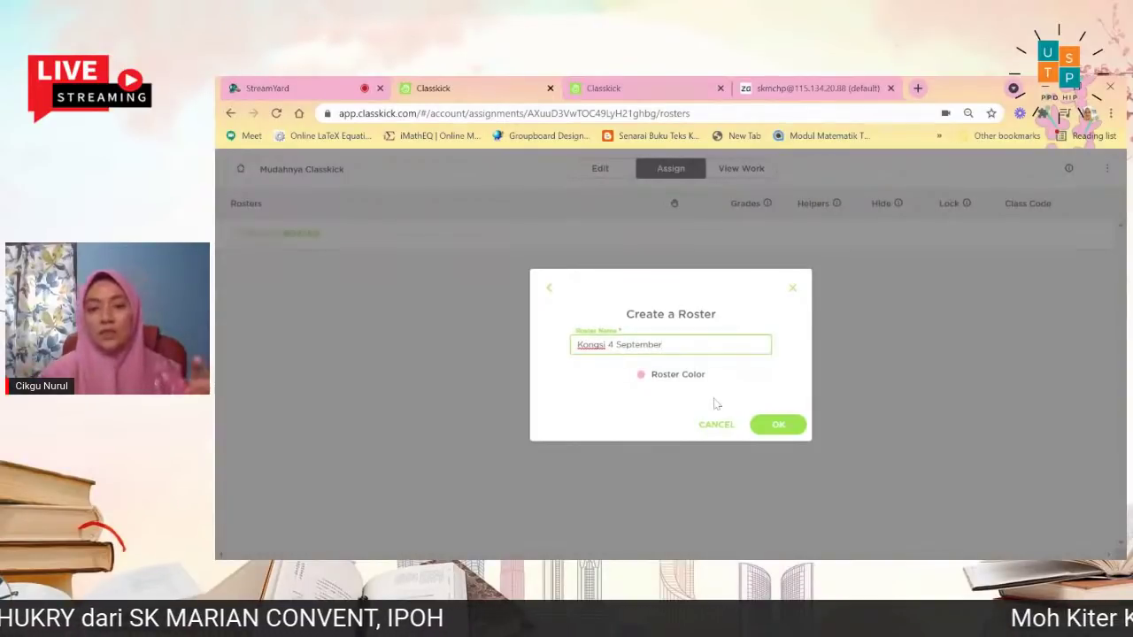
click(777, 425)
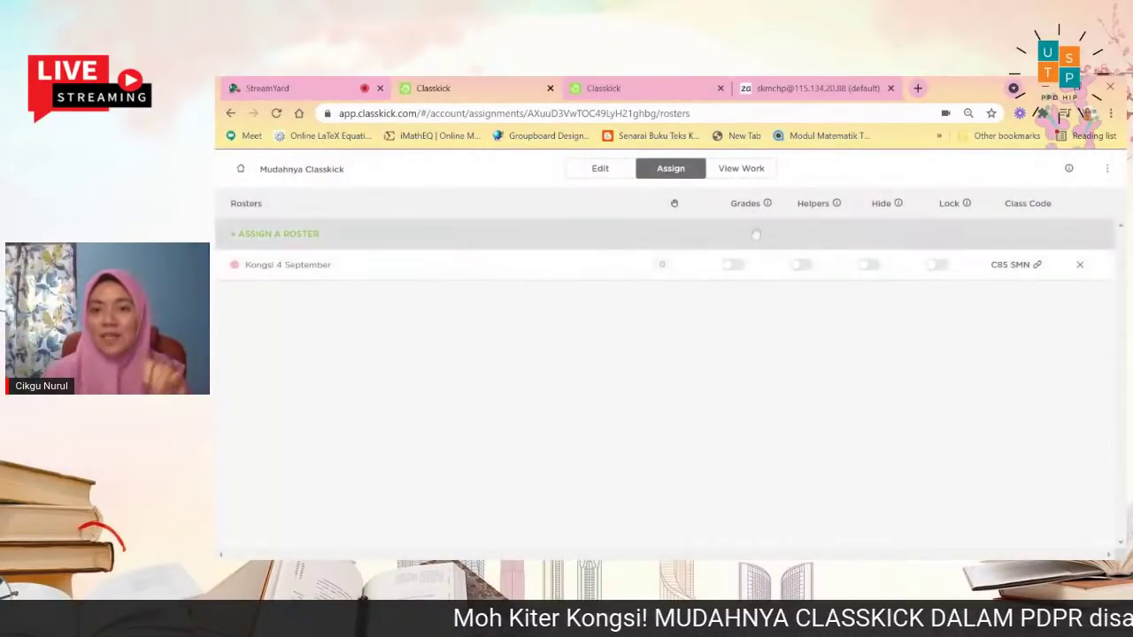
click(733, 263)
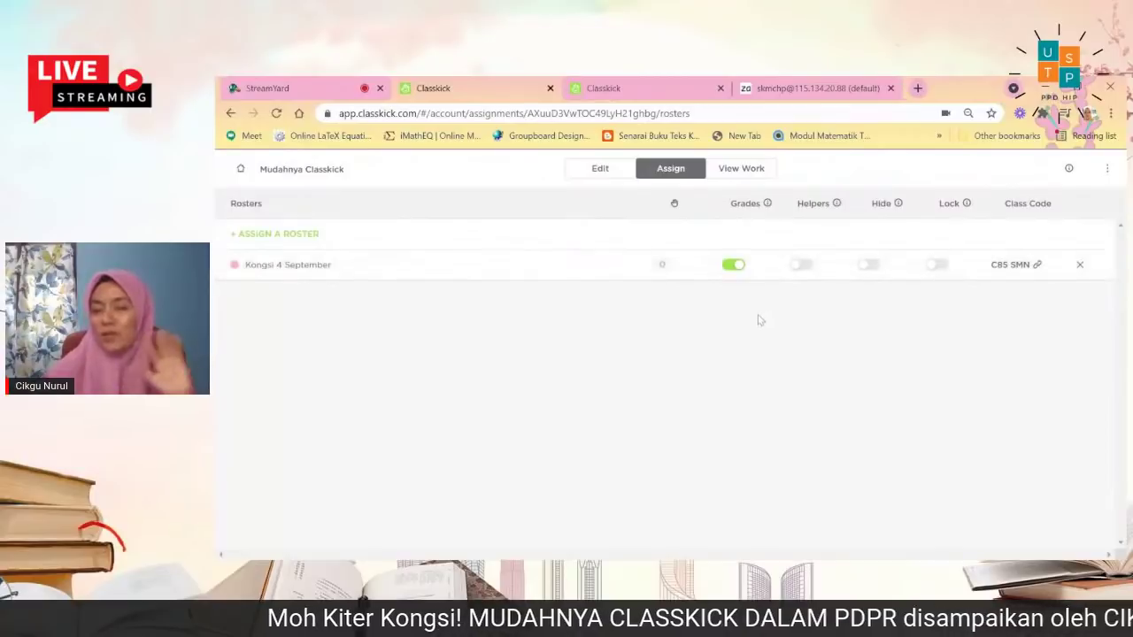
click(802, 267)
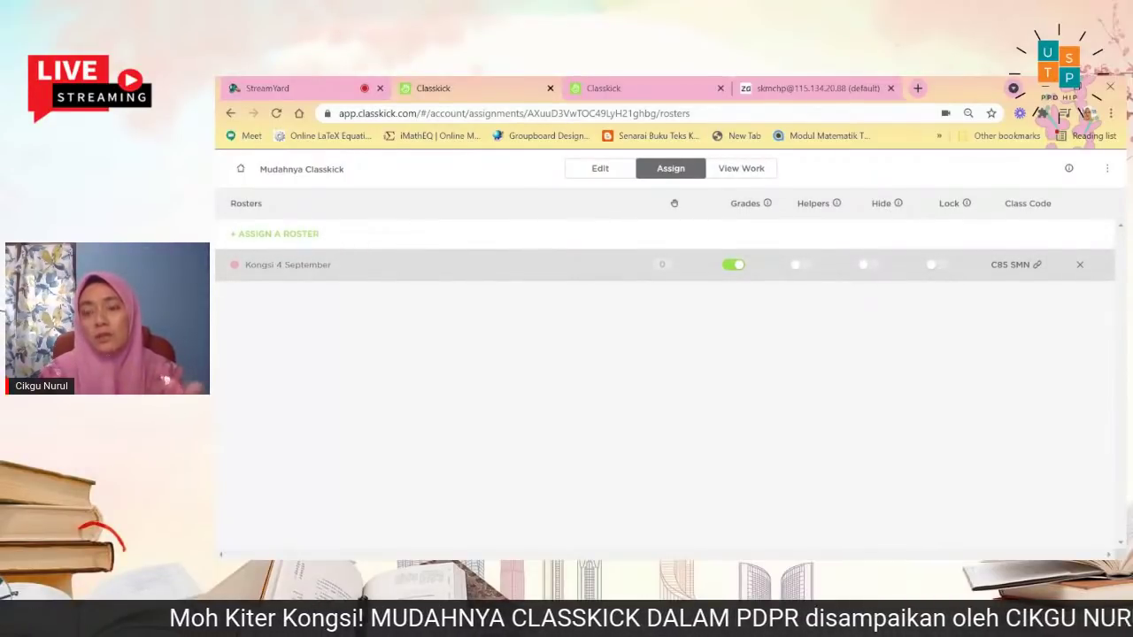
Copy the student login link for the "Kongsi 4 September" roster and switch to the StreamYard tab.
click(1014, 265)
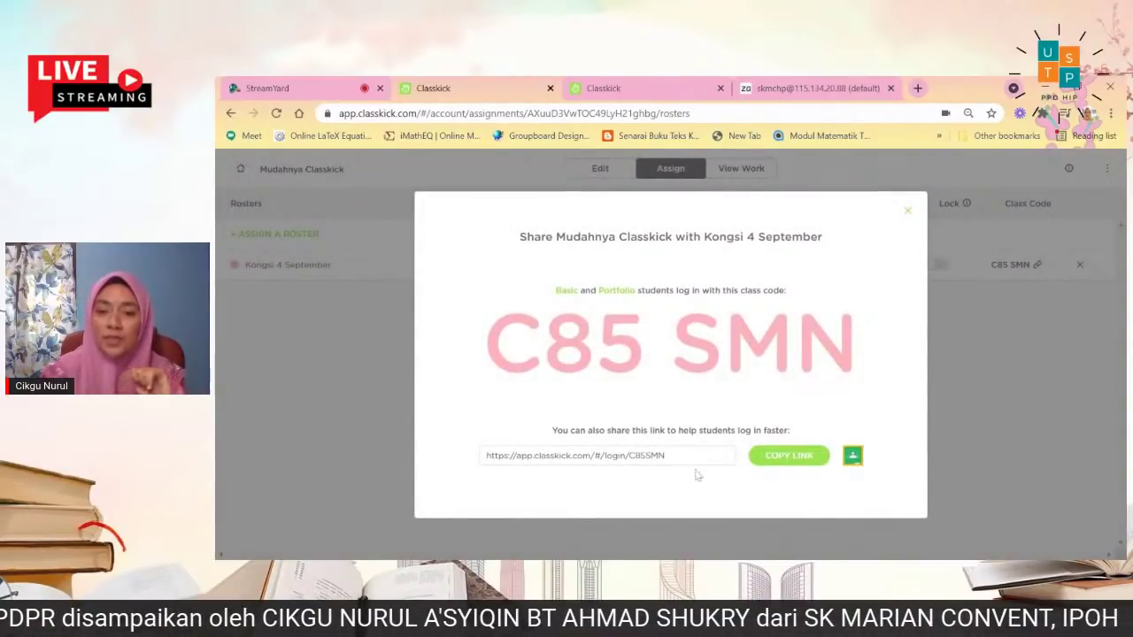
click(788, 455)
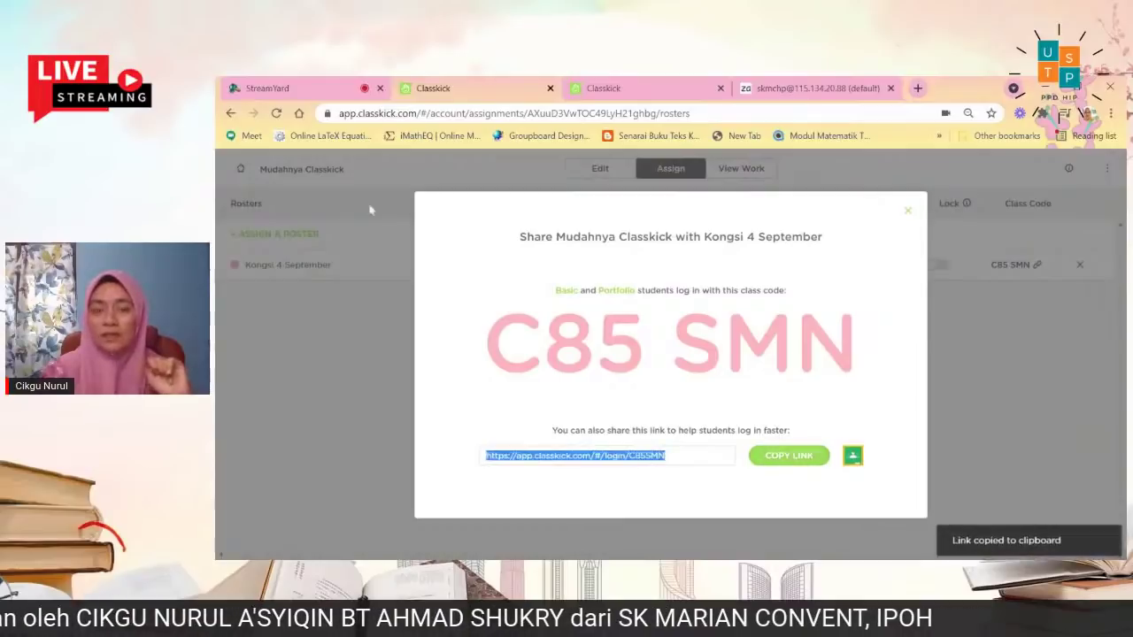
click(292, 93)
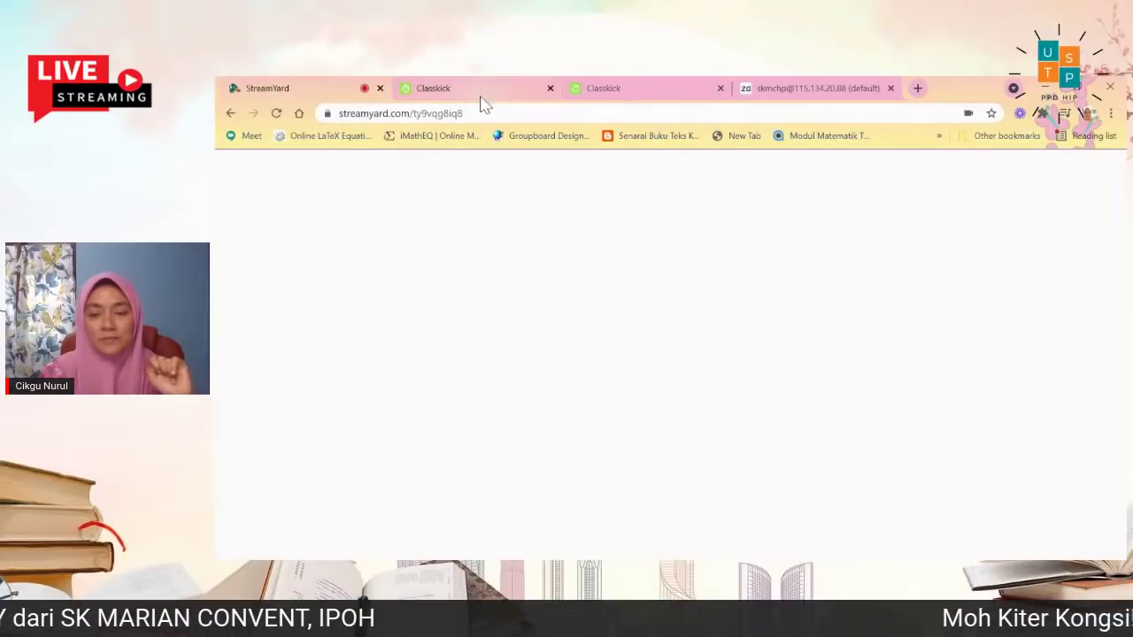
Copy the student login link for the "Kongsi 4 September" roster again and send it in the StreamYard private chat.
click(631, 92)
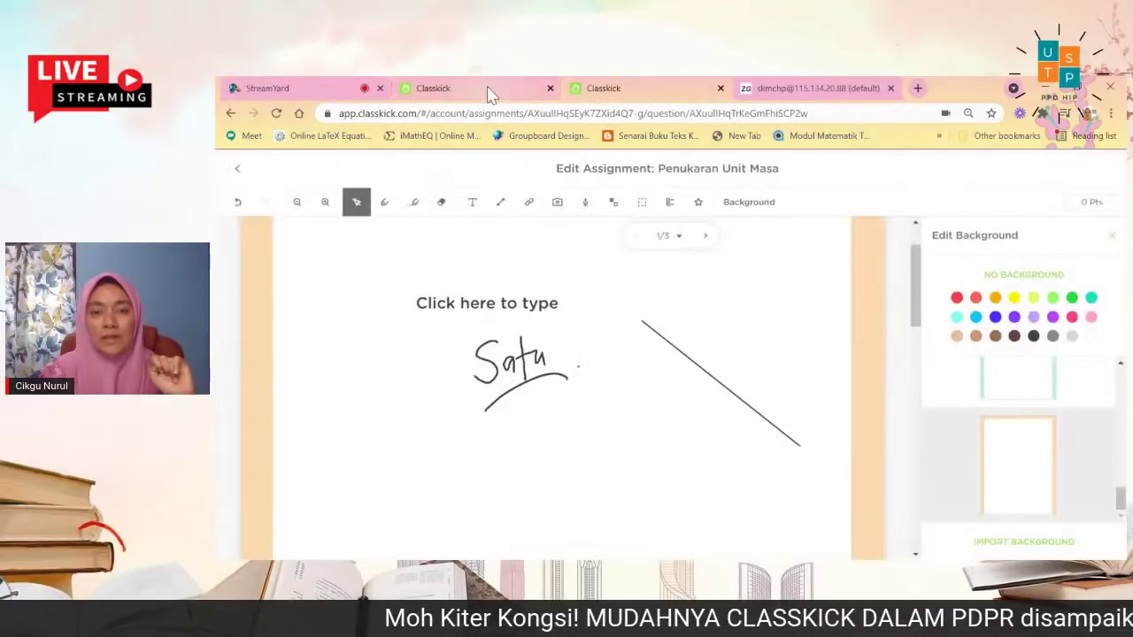
click(491, 94)
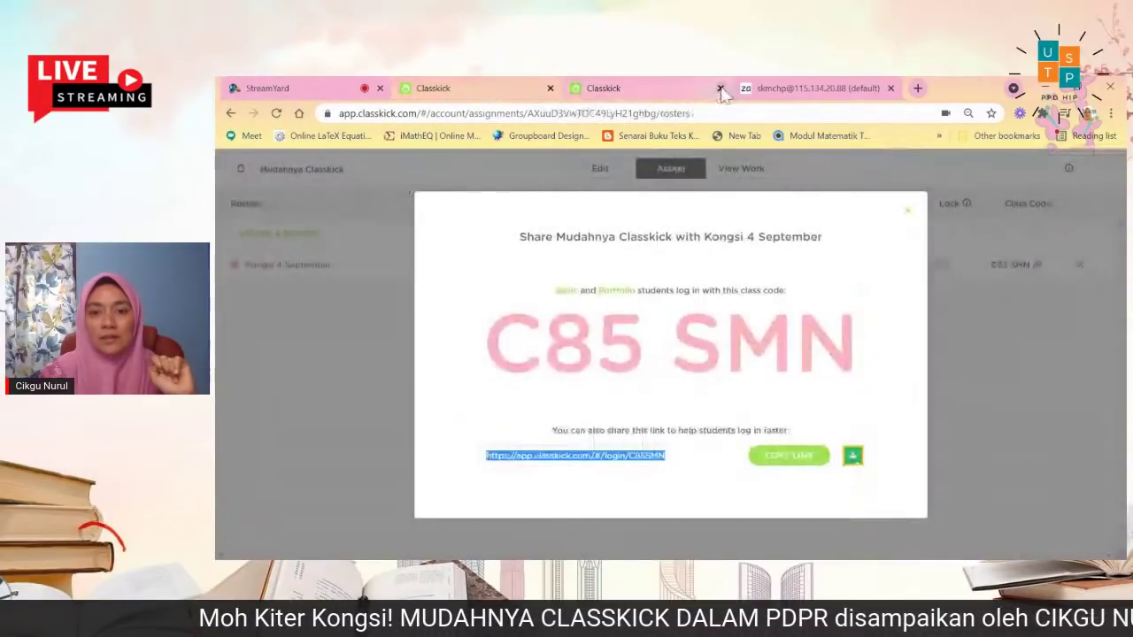
click(788, 455)
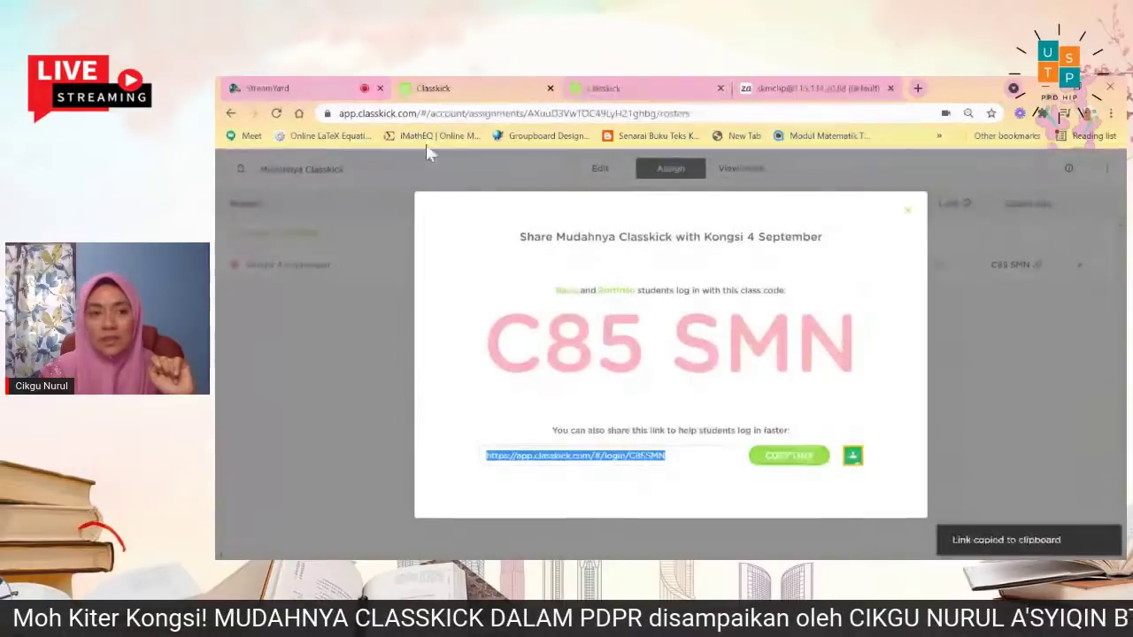
click(268, 89)
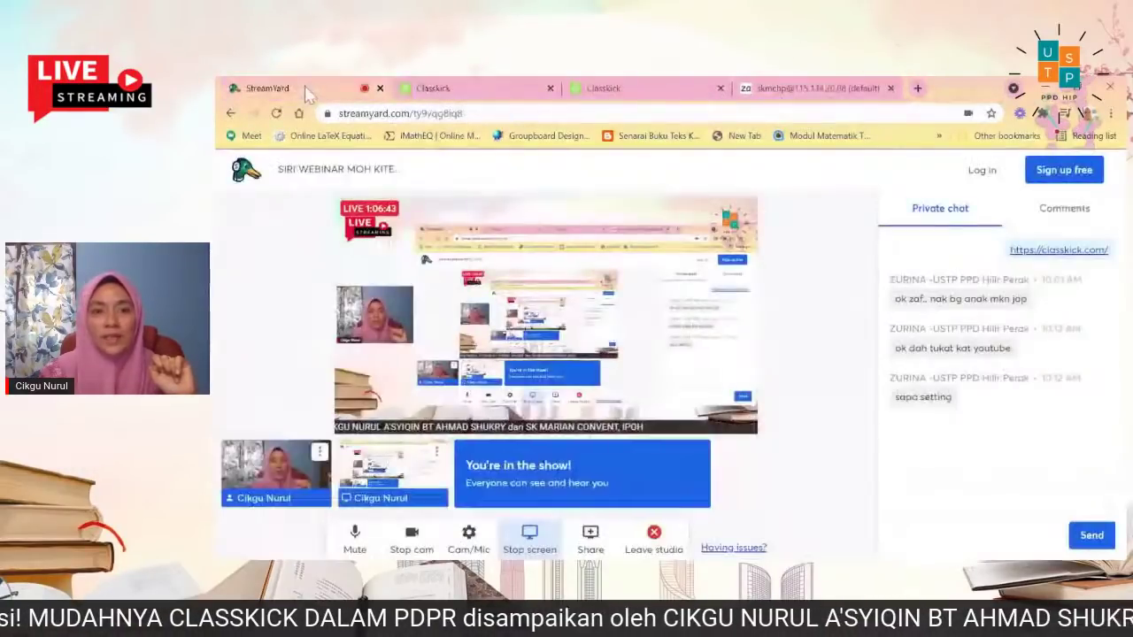
click(904, 500)
key(ctrl+v)
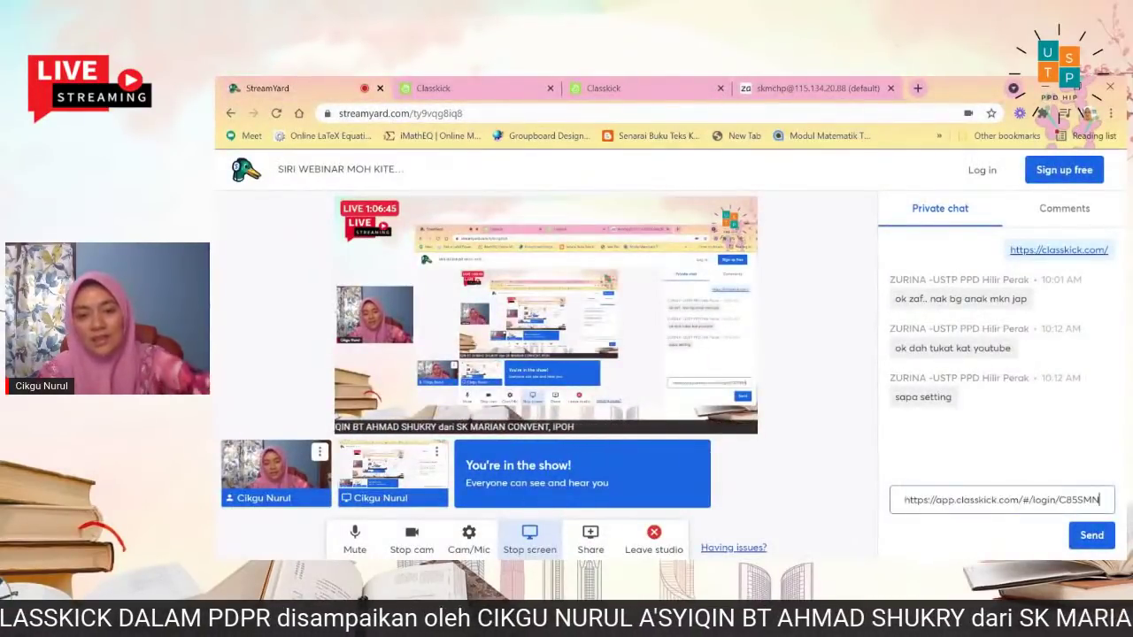
click(1091, 535)
Return to the "Mudahnya Classkick" assignment in Classkick and close its share dialog.
click(625, 85)
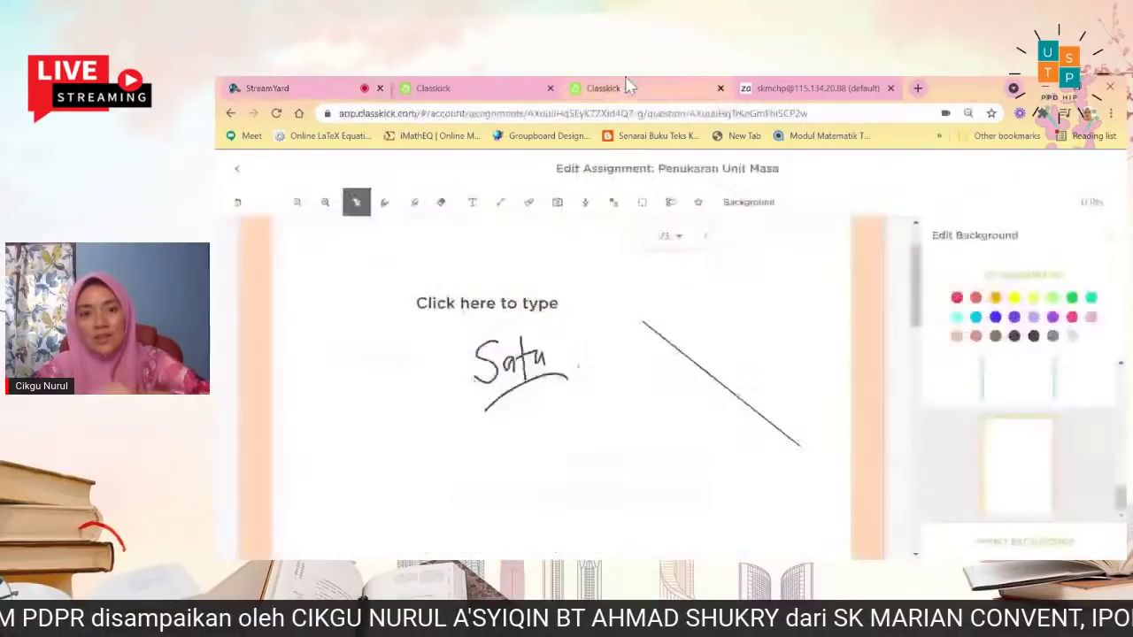
click(485, 87)
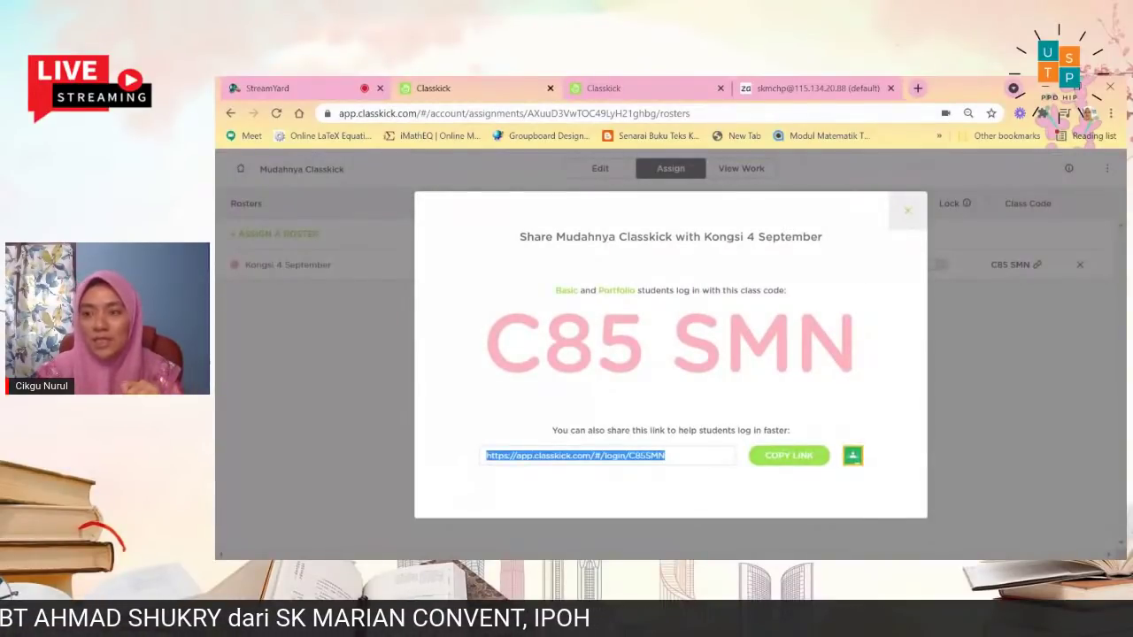
click(907, 210)
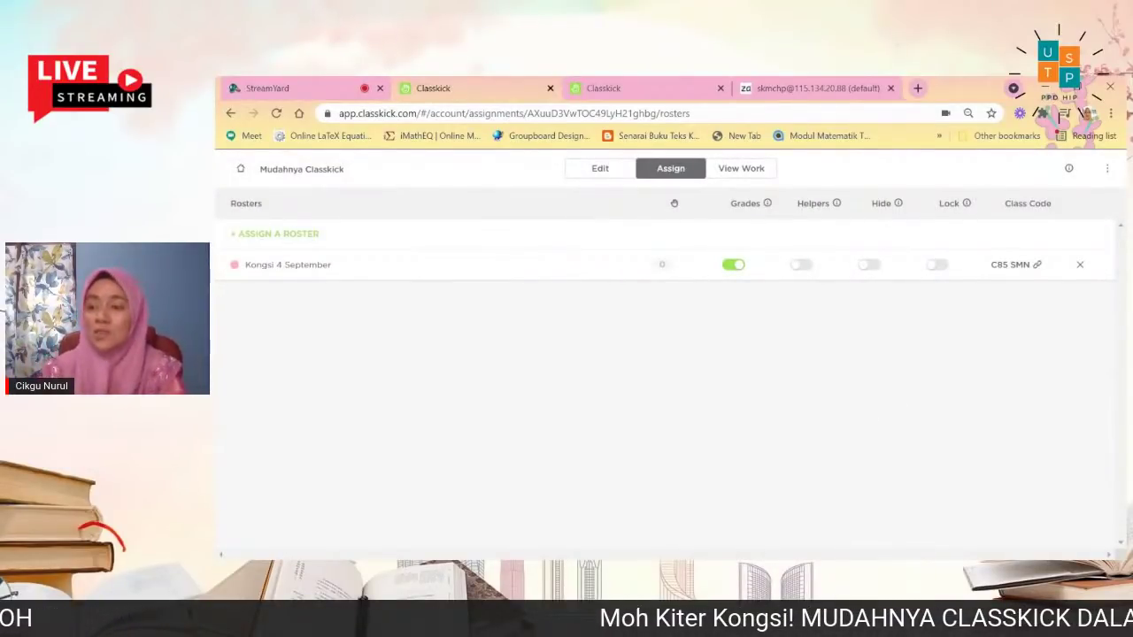
Close the browser tabs holding the "Penukaran Unit Masa" assignment and the Zoom-A question page.
click(699, 91)
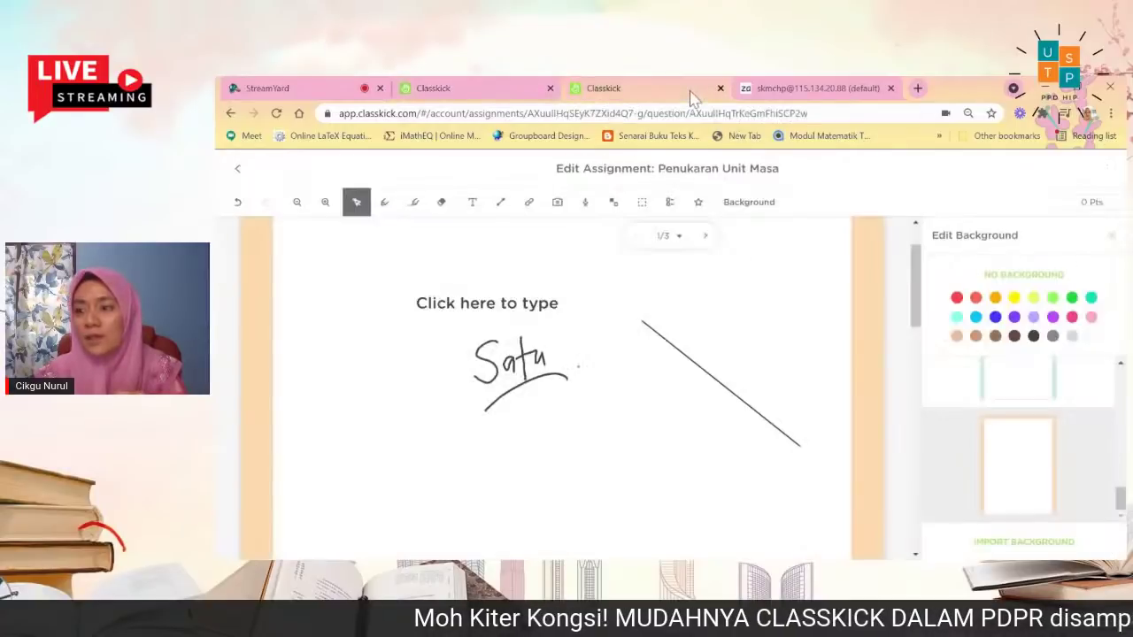
click(720, 89)
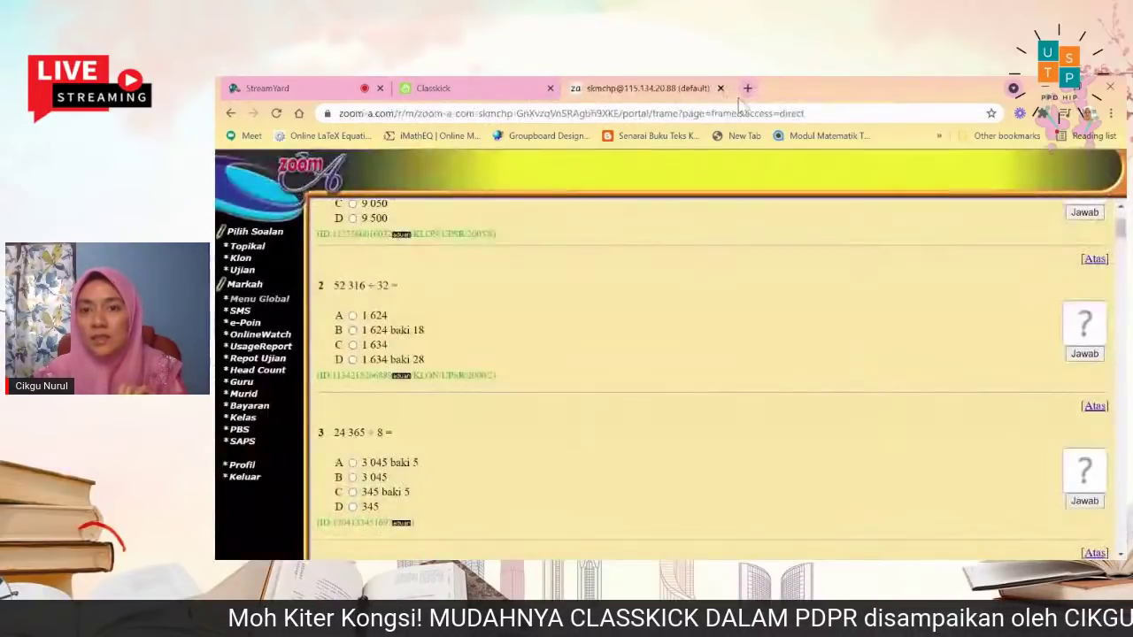
click(720, 88)
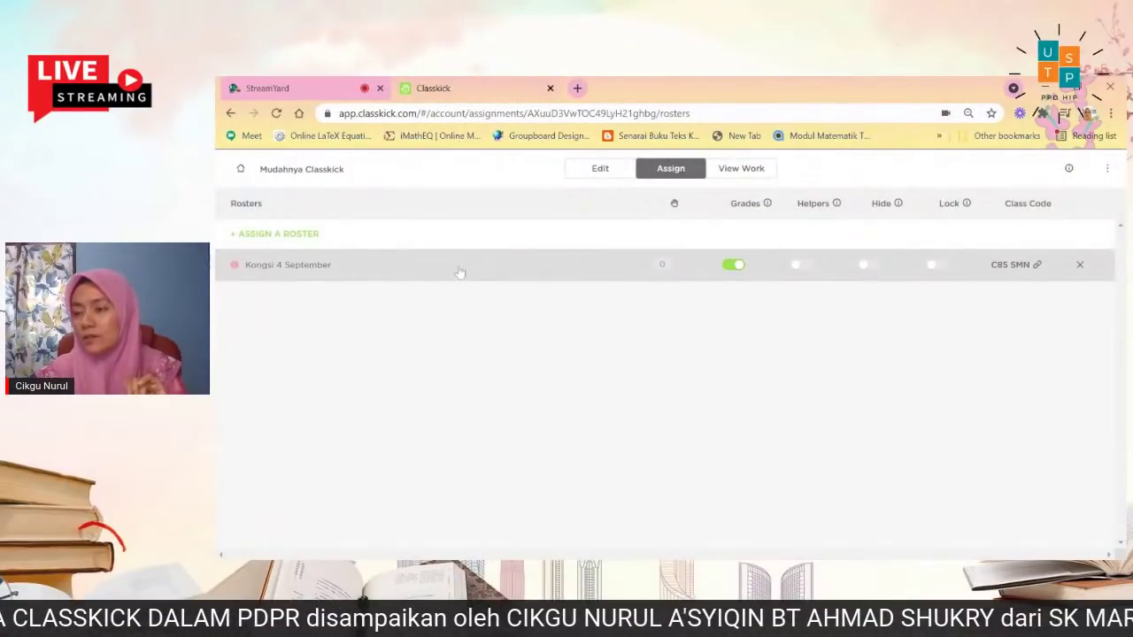
Open the student work for the "Kongsi 4 September" roster and look through the students' slides and points.
click(371, 274)
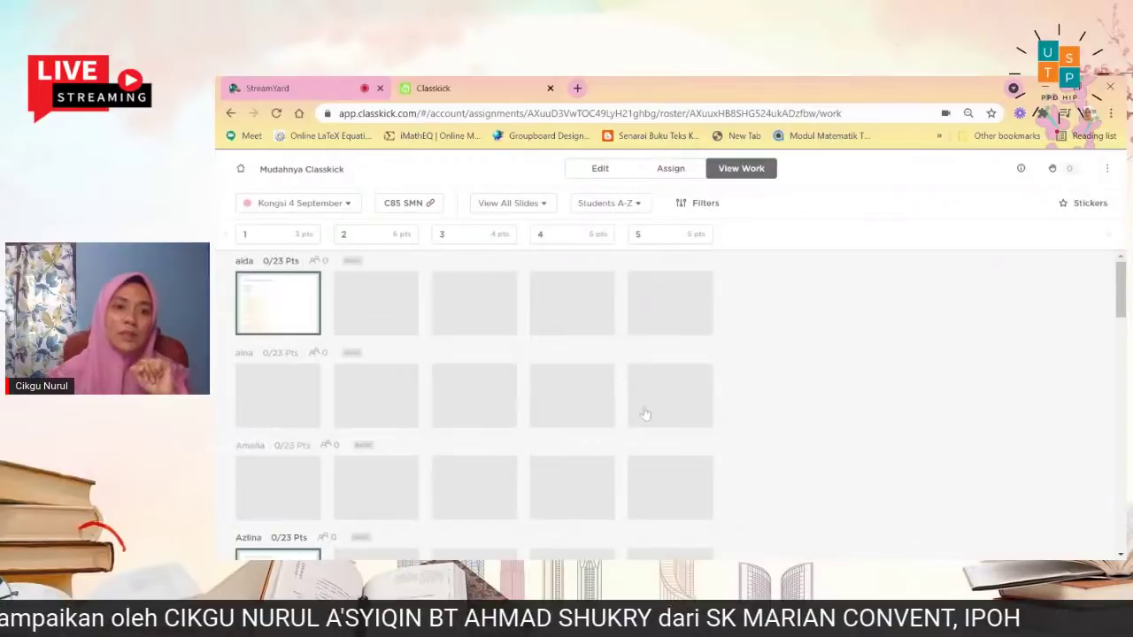
scroll(646, 413, down, 3)
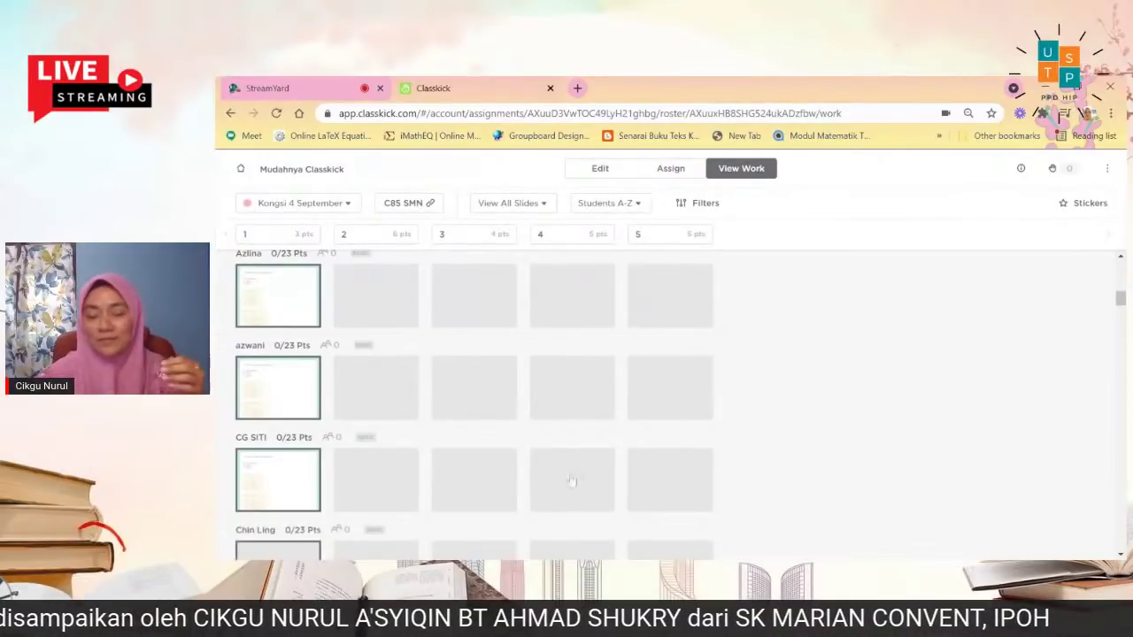
scroll(464, 434, up, 5)
scroll(464, 438, up, 3)
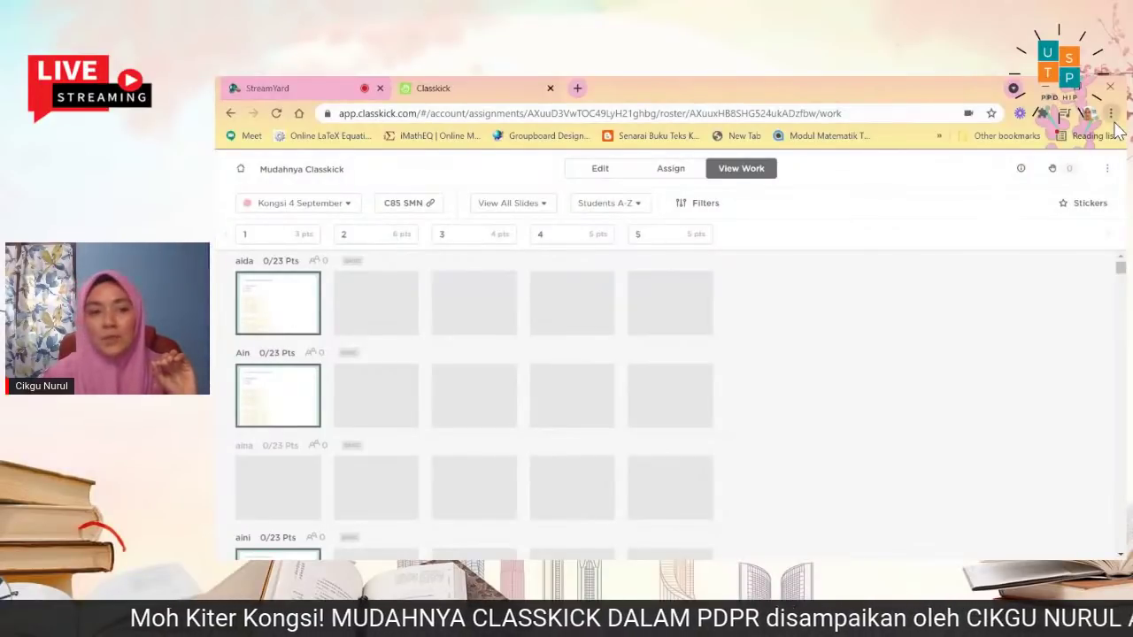
key(ctrl+plus)
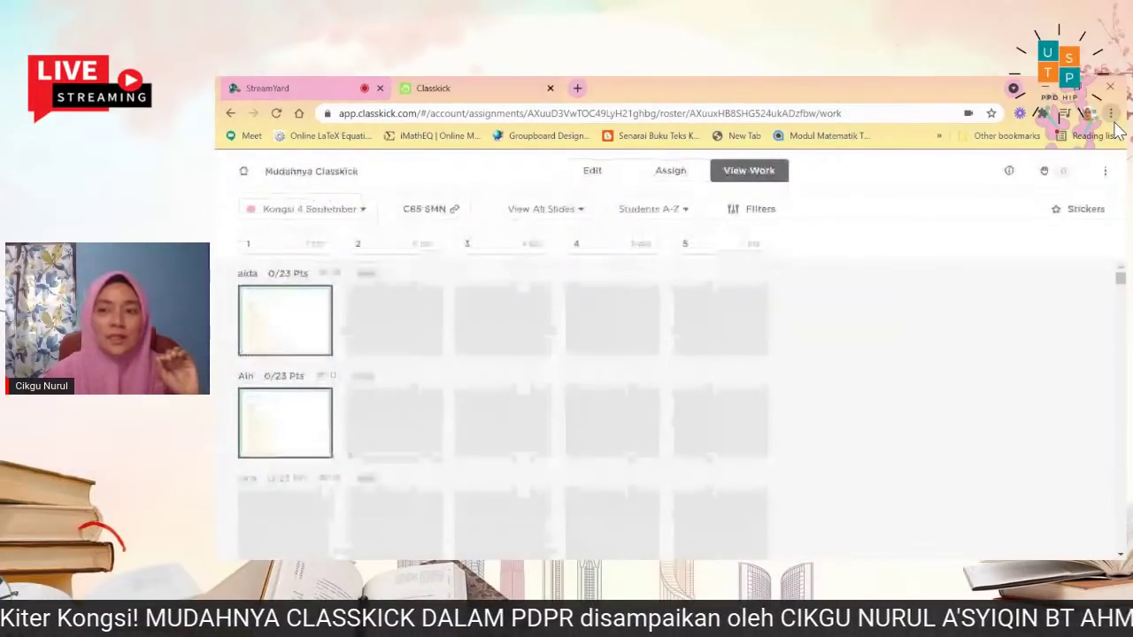
key(ctrl+plus)
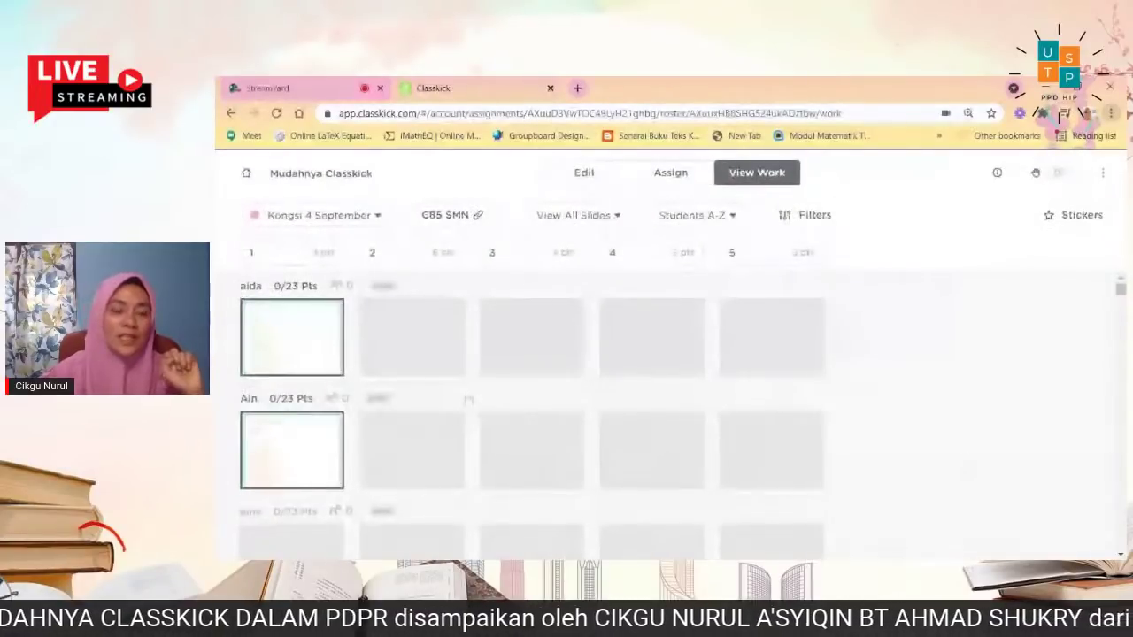
scroll(258, 324, down, 3)
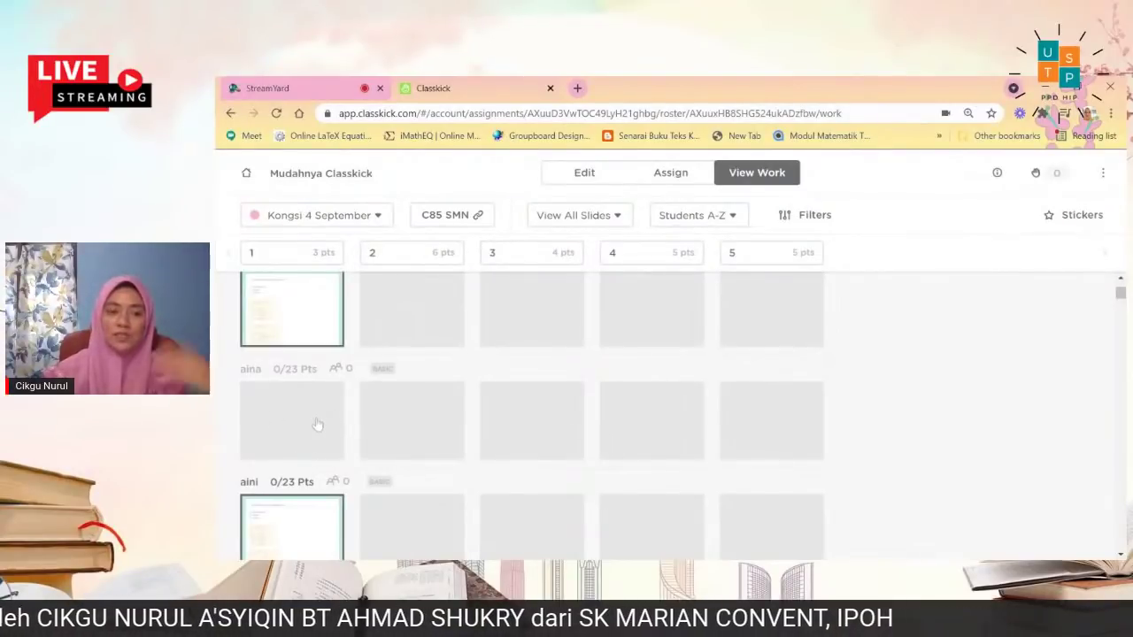
scroll(329, 430, up, 2)
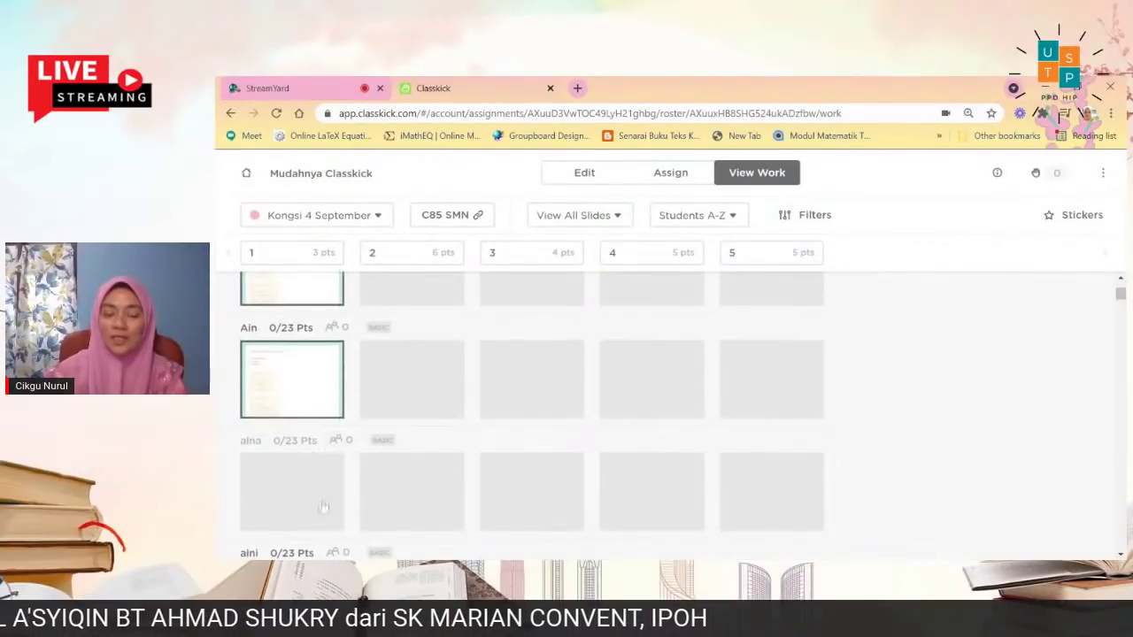
scroll(332, 473, down, 5)
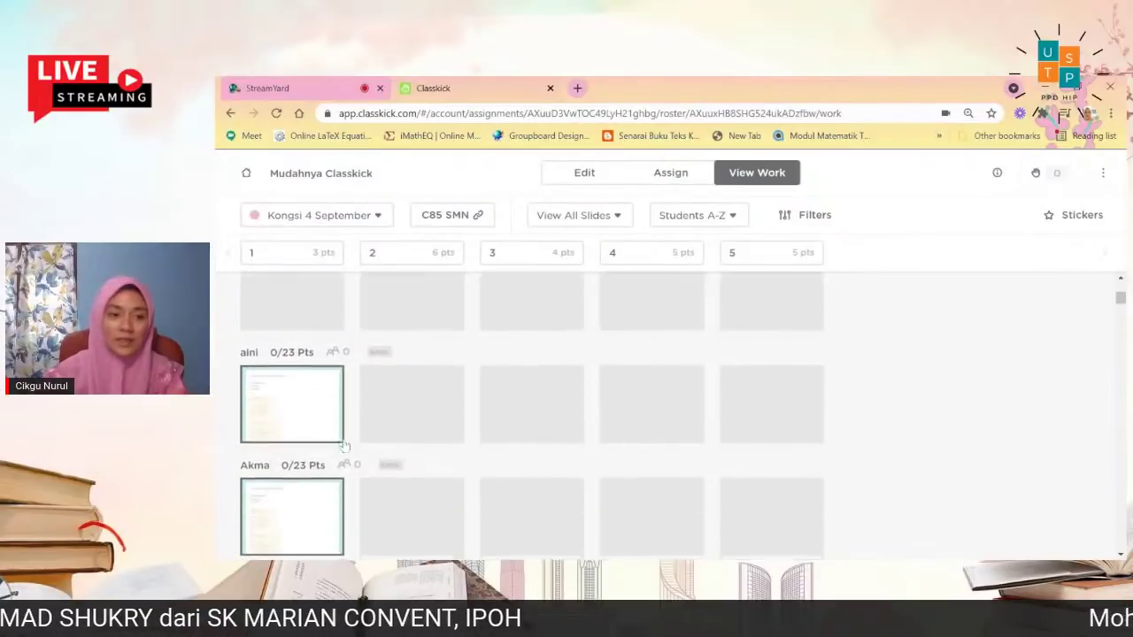
scroll(345, 447, down, 2)
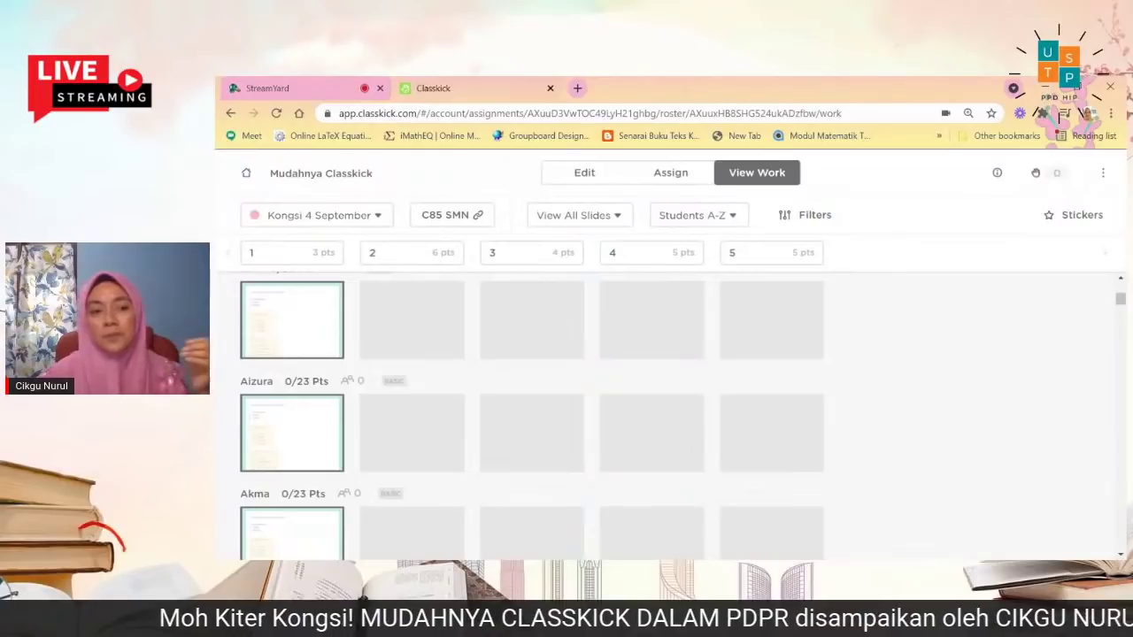
scroll(316, 385, down, 3)
scroll(309, 394, down, 2)
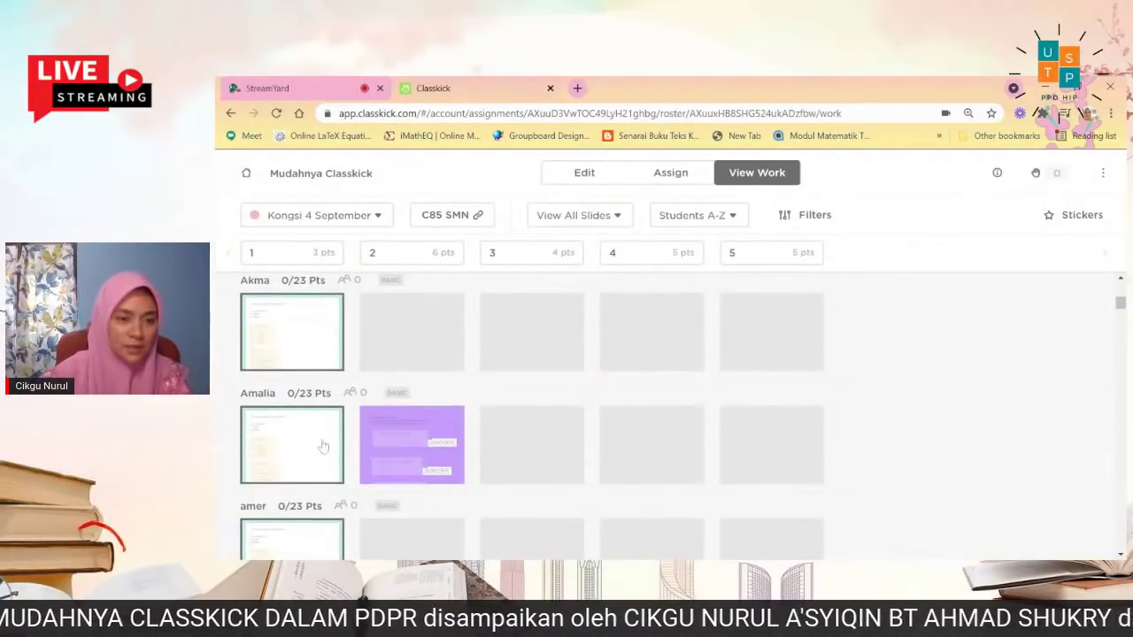
scroll(319, 444, down, 3)
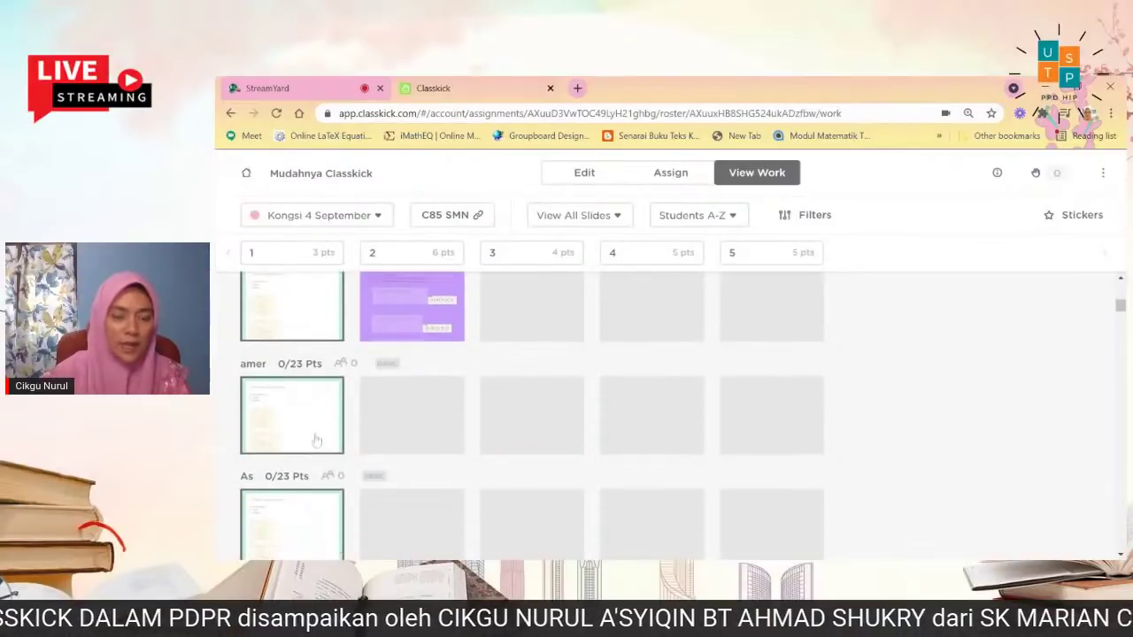
scroll(317, 439, down, 1)
scroll(317, 440, down, 5)
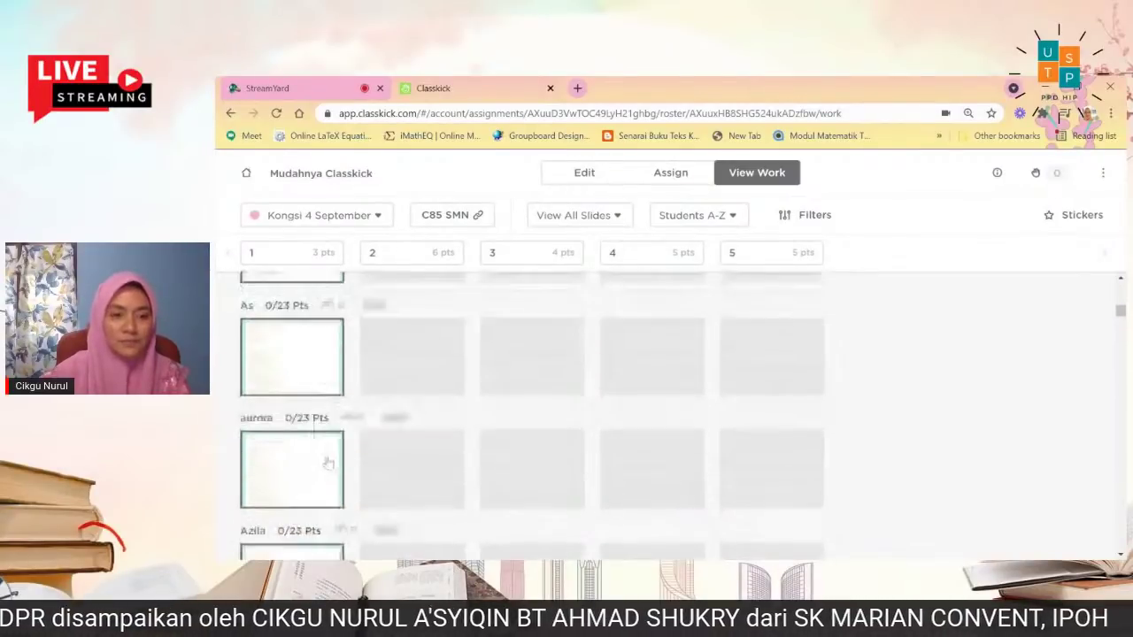
scroll(327, 462, down, 2)
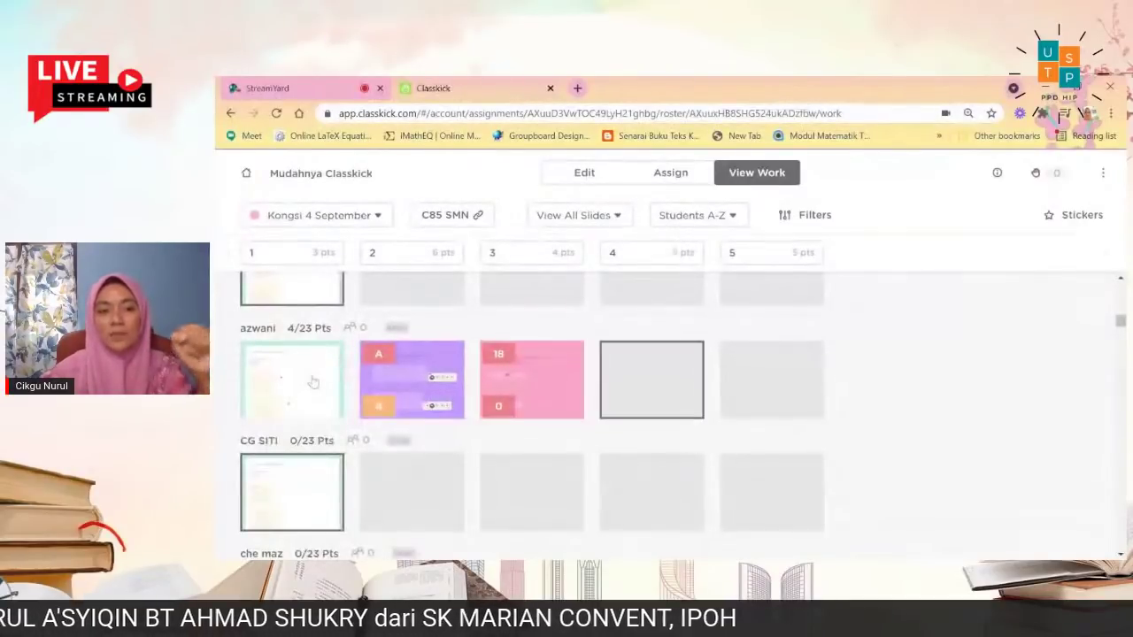
Open slide 1 of the student who has already earned points and review the answer given to question 1.
click(311, 384)
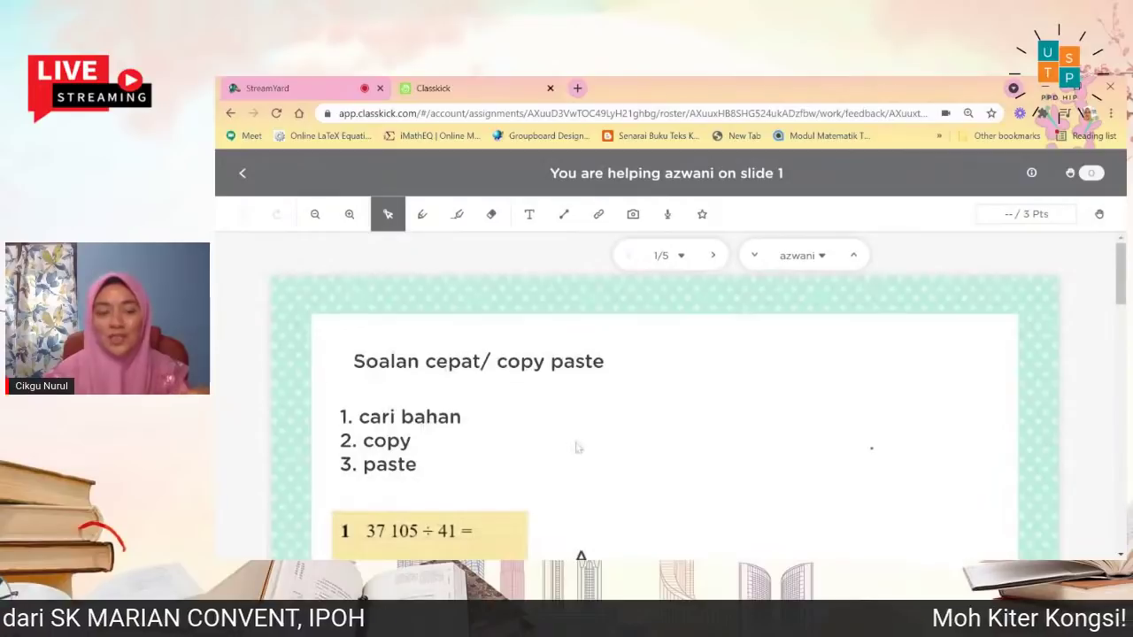
scroll(580, 447, down, 3)
scroll(696, 453, up, 2)
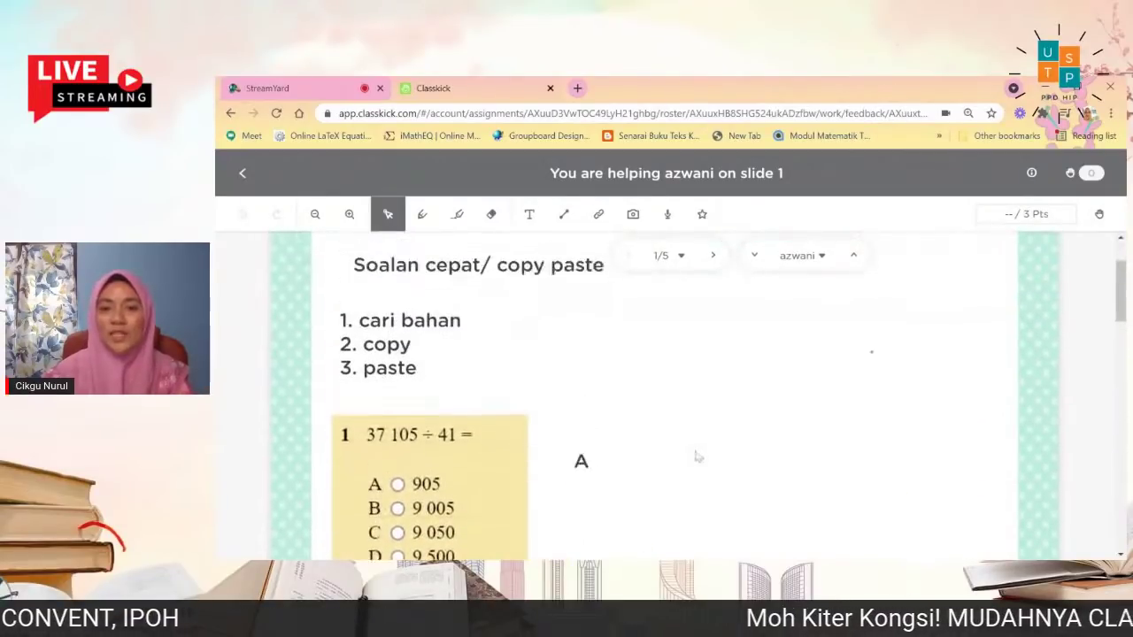
scroll(699, 468, down, 1)
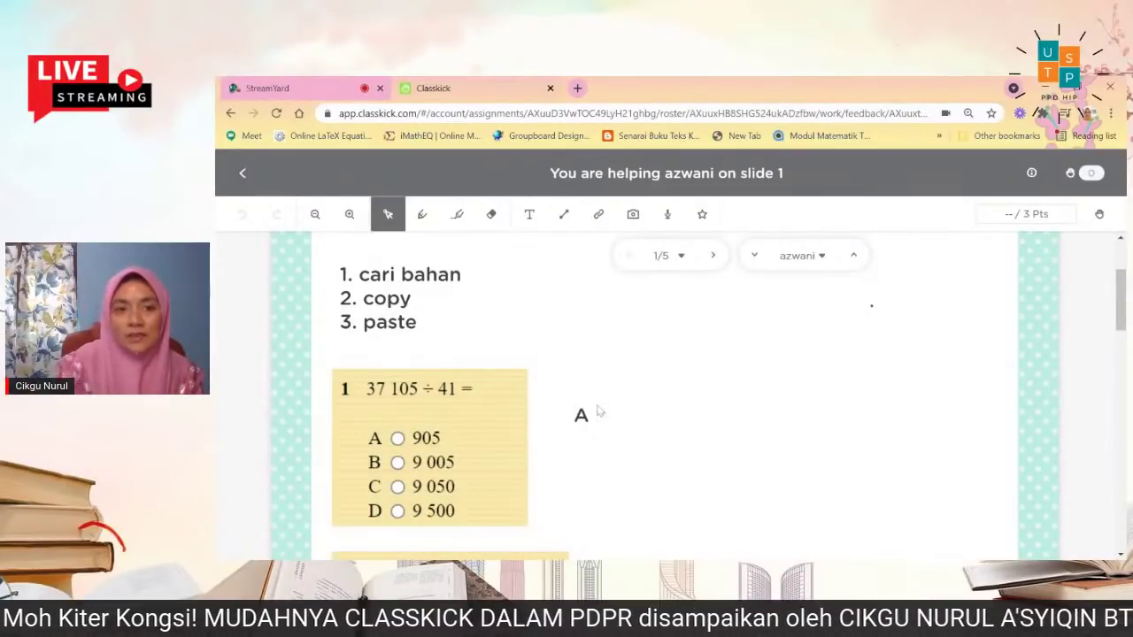
Draw a check mark with the pen beside answer A of question 1 and set the pen colour to red.
click(422, 214)
drag(630, 443, 688, 400)
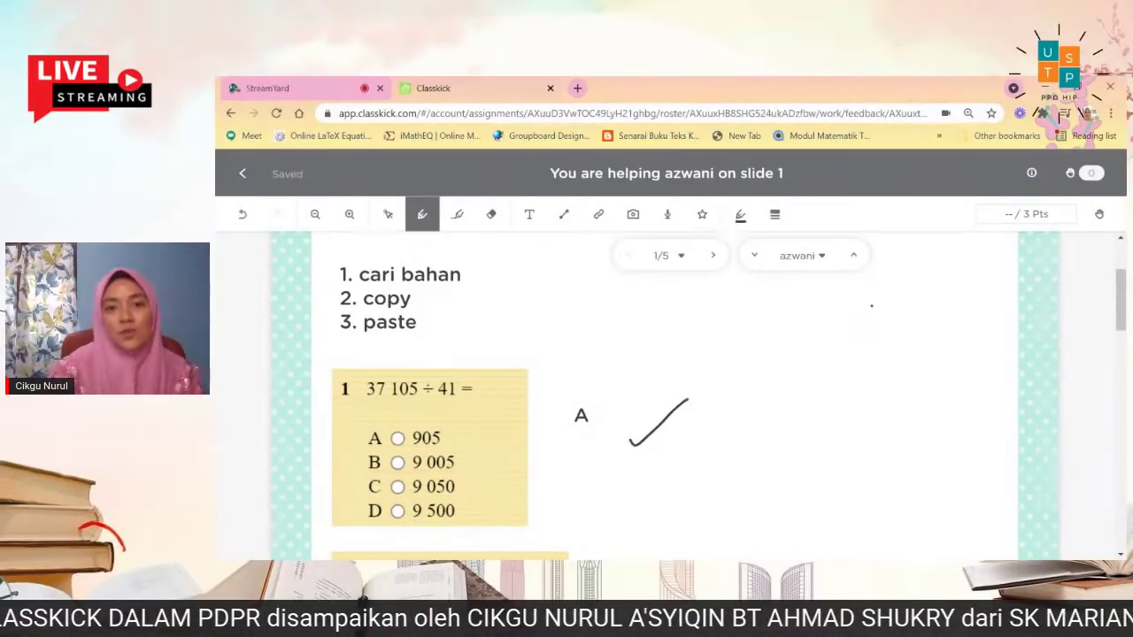
click(740, 214)
click(688, 248)
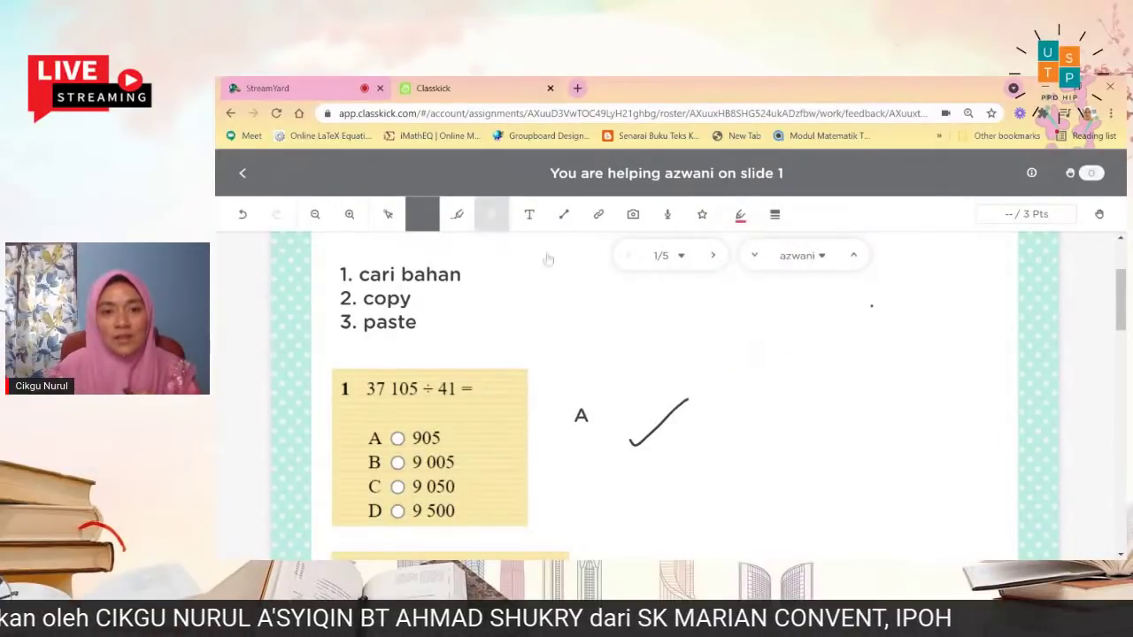
Erase the black check mark beside answer A of question 1.
click(491, 214)
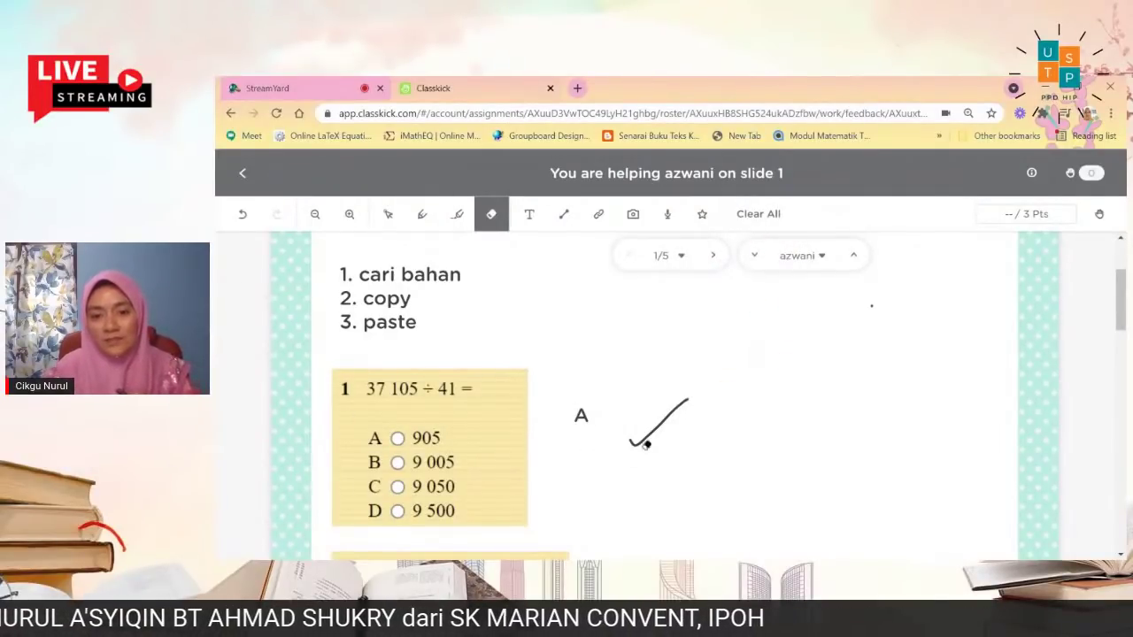
drag(649, 423, 678, 430)
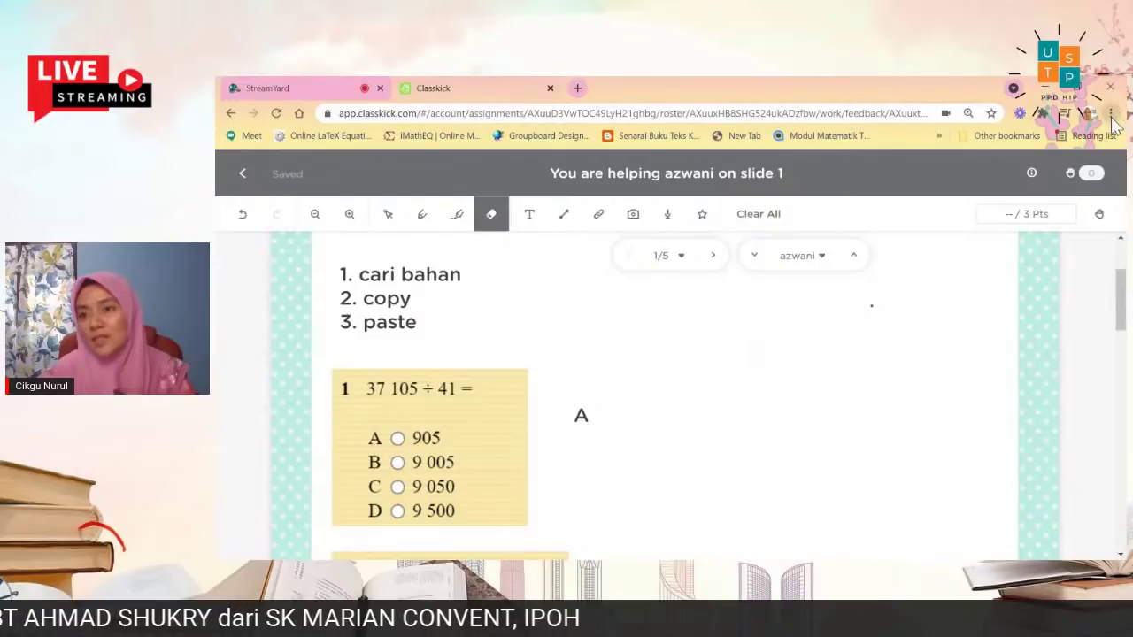
Handwrite a red note with the pen above answer A on slide 1, giving the student's name followed by "kira semula".
key(ctrl+minus)
key(ctrl+plus)
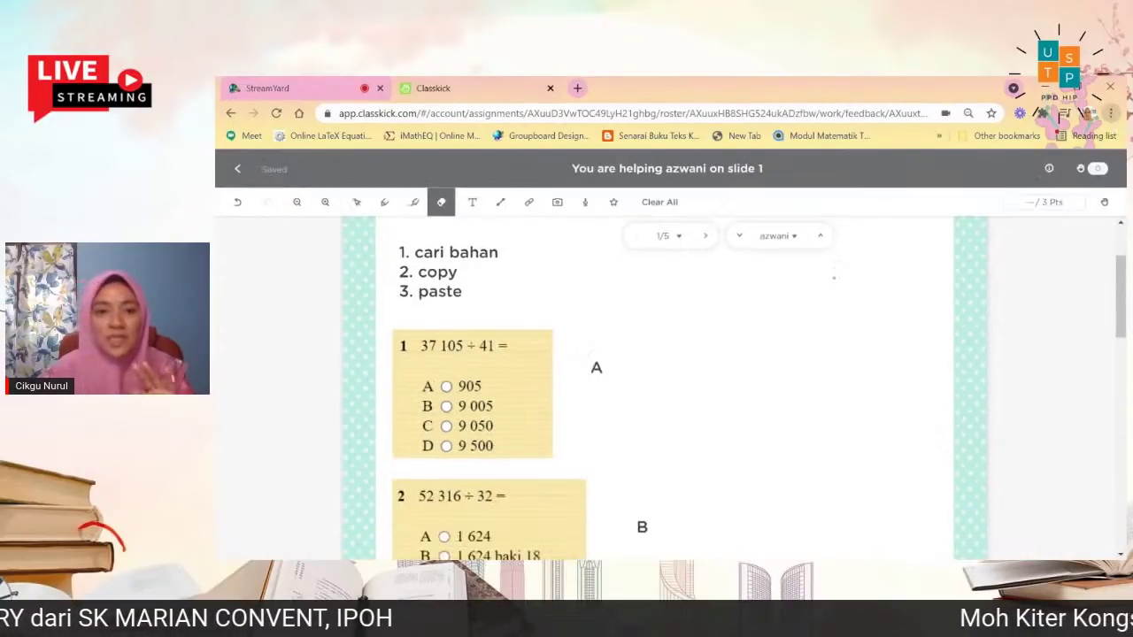
scroll(816, 434, up, 3)
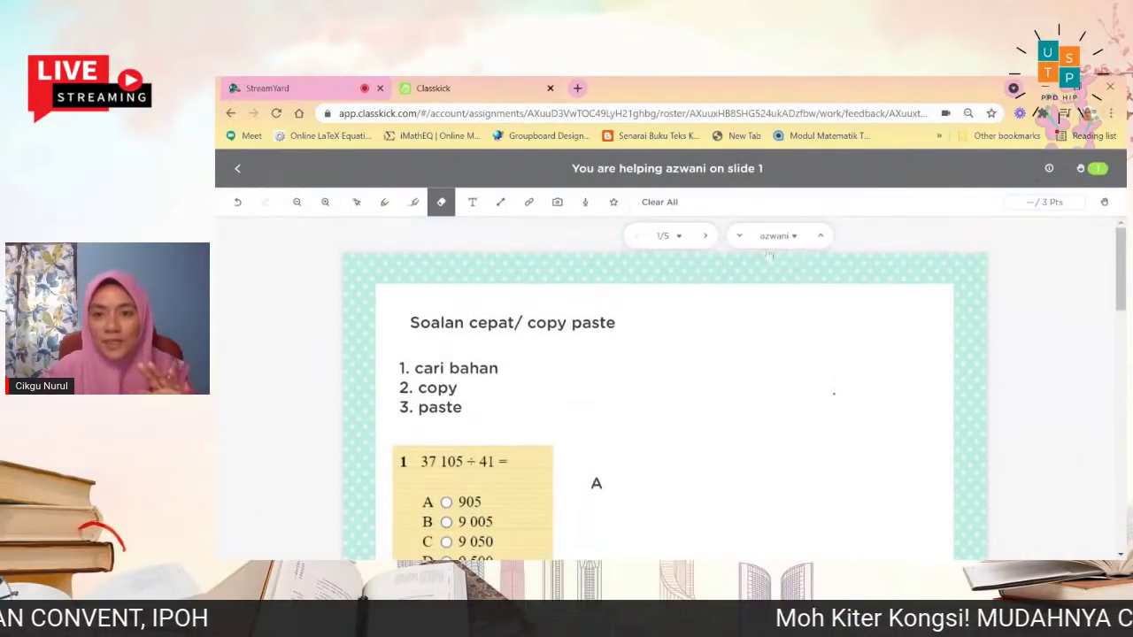
scroll(792, 275, down, 2)
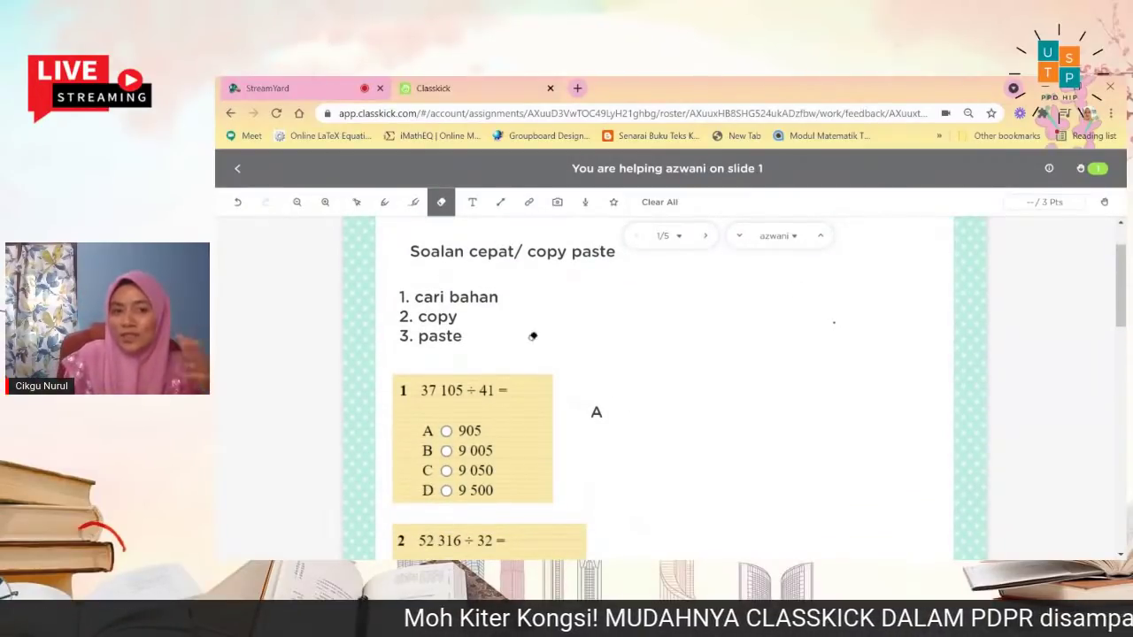
click(385, 203)
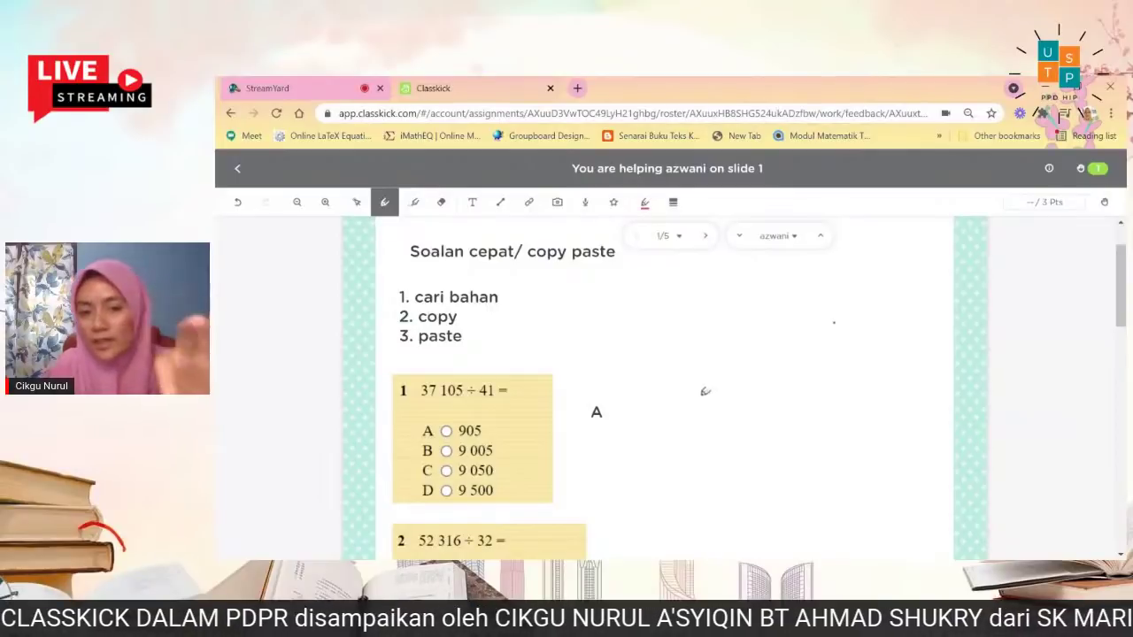
mouse_move(611, 348)
mouse_down()
mouse_move(586, 351)
mouse_move(639, 358)
mouse_move(637, 345)
mouse_up()
mouse_move(651, 340)
mouse_down()
mouse_move(640, 338)
mouse_move(653, 352)
mouse_move(710, 342)
mouse_move(710, 358)
mouse_up()
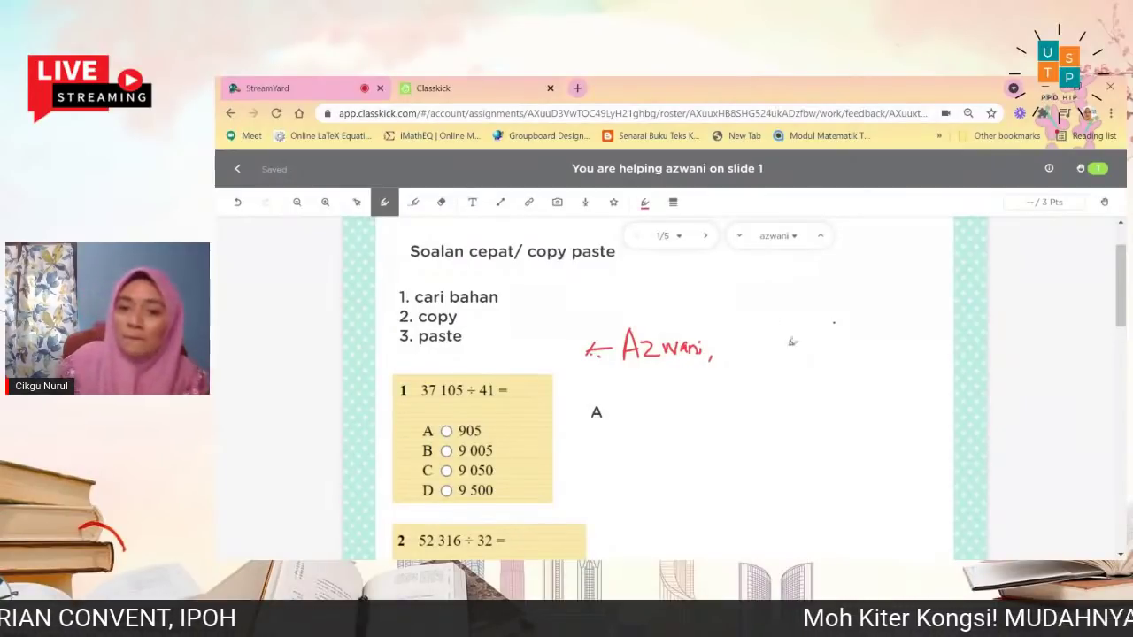
mouse_move(726, 322)
mouse_down()
mouse_move(724, 358)
mouse_move(842, 359)
mouse_up()
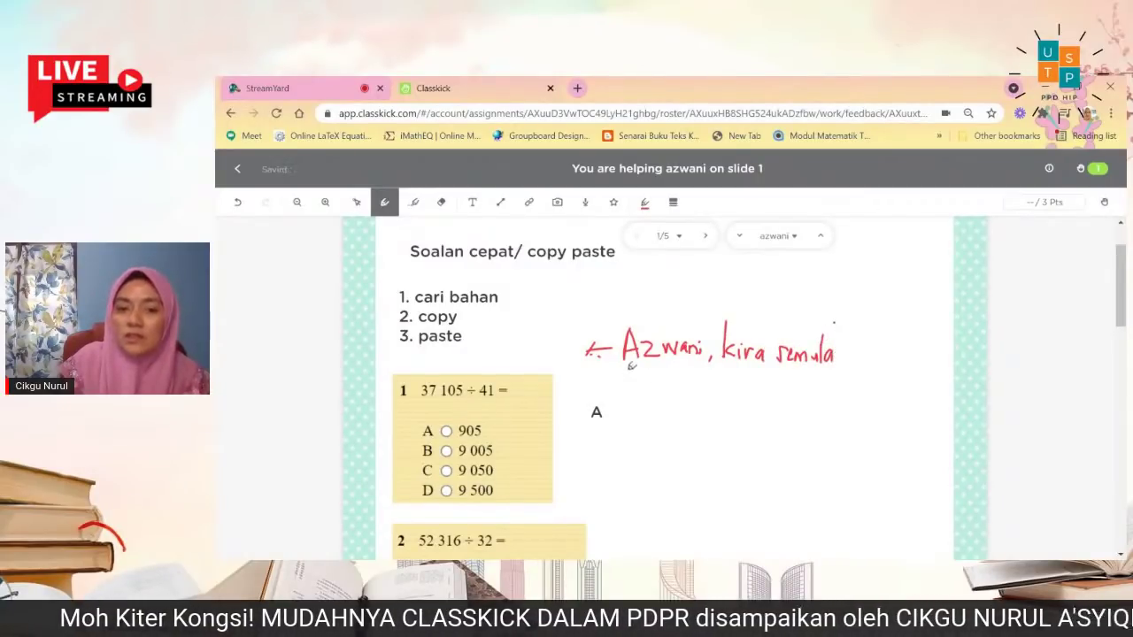
Draw an arrow from the note to answer A, circle question number 1 and mark the note with an asterisk.
mouse_move(618, 366)
mouse_down()
mouse_move(575, 402)
mouse_move(588, 401)
mouse_up()
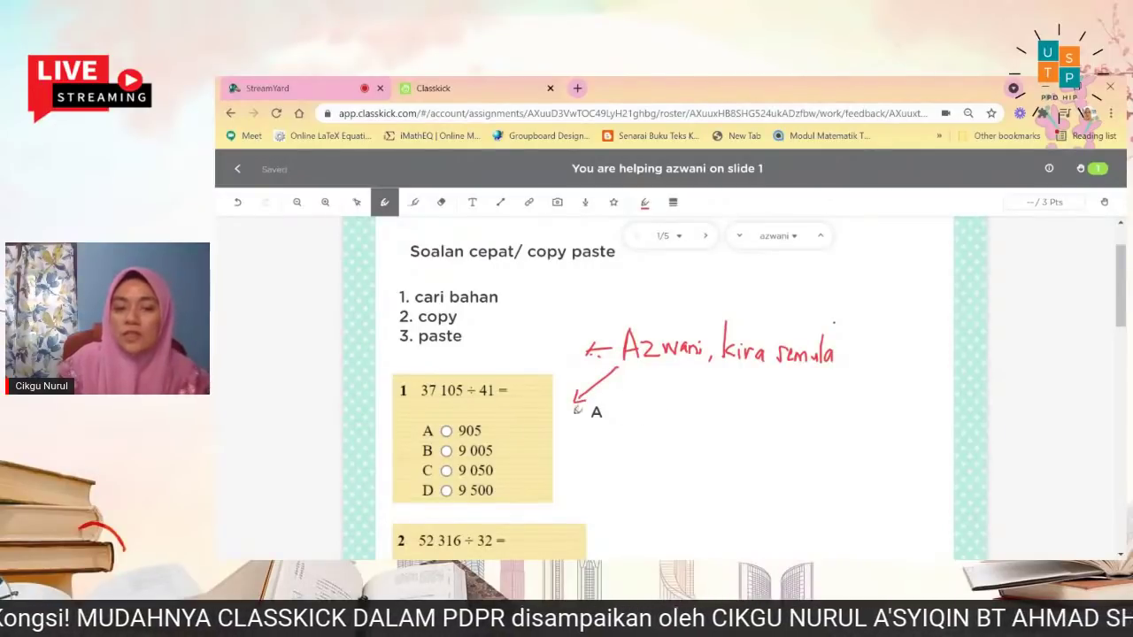
drag(417, 370, 420, 373)
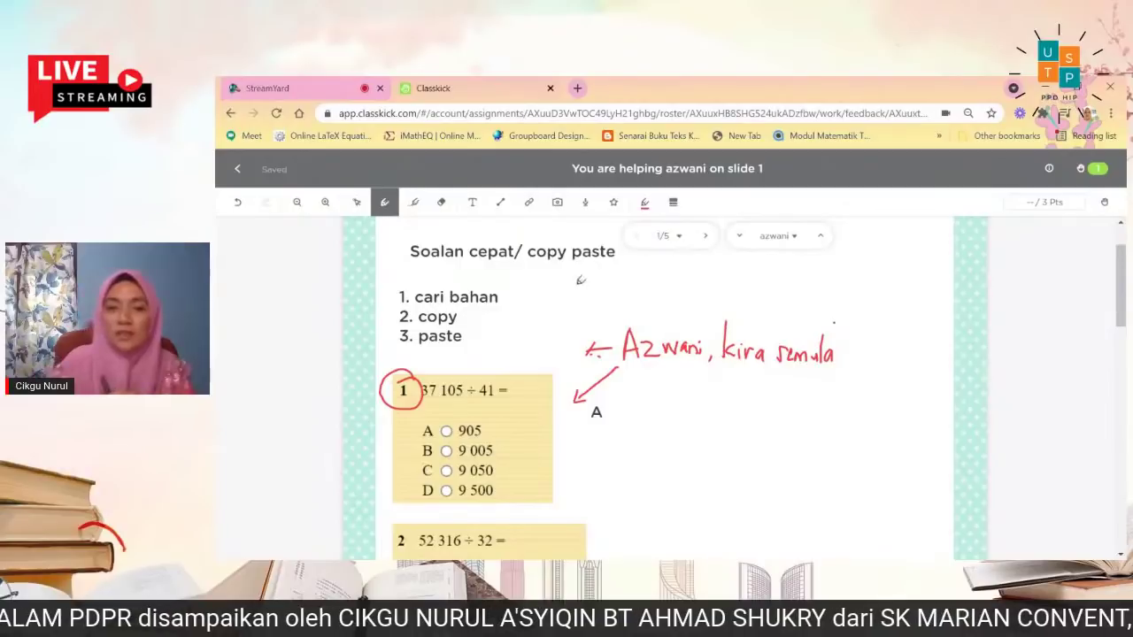
mouse_move(601, 328)
mouse_down()
mouse_move(599, 365)
mouse_move(616, 354)
mouse_move(593, 361)
mouse_up()
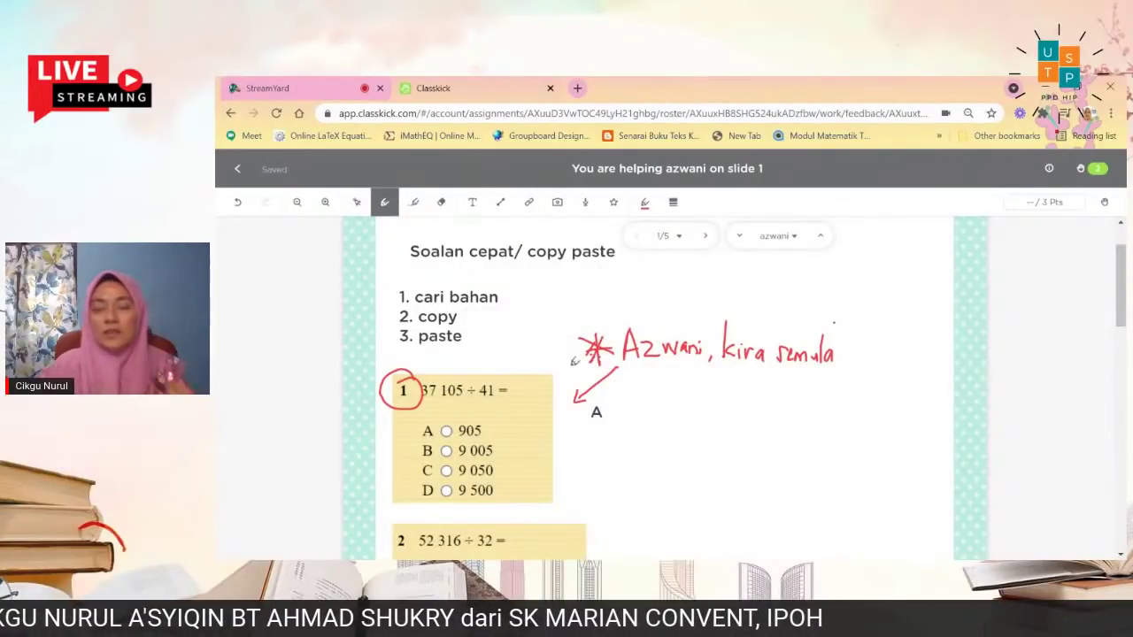
Draw red check marks on the answers to questions 2 and 3 and award slide 1 a score of 3 points.
scroll(652, 430, down, 3)
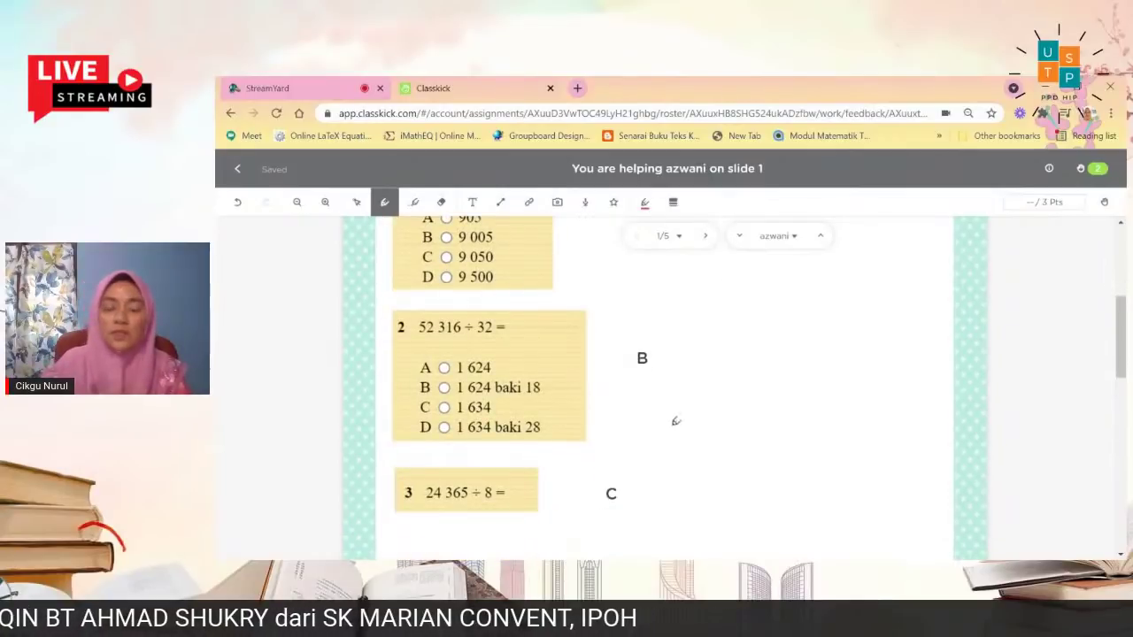
drag(625, 371, 699, 337)
drag(603, 512, 659, 476)
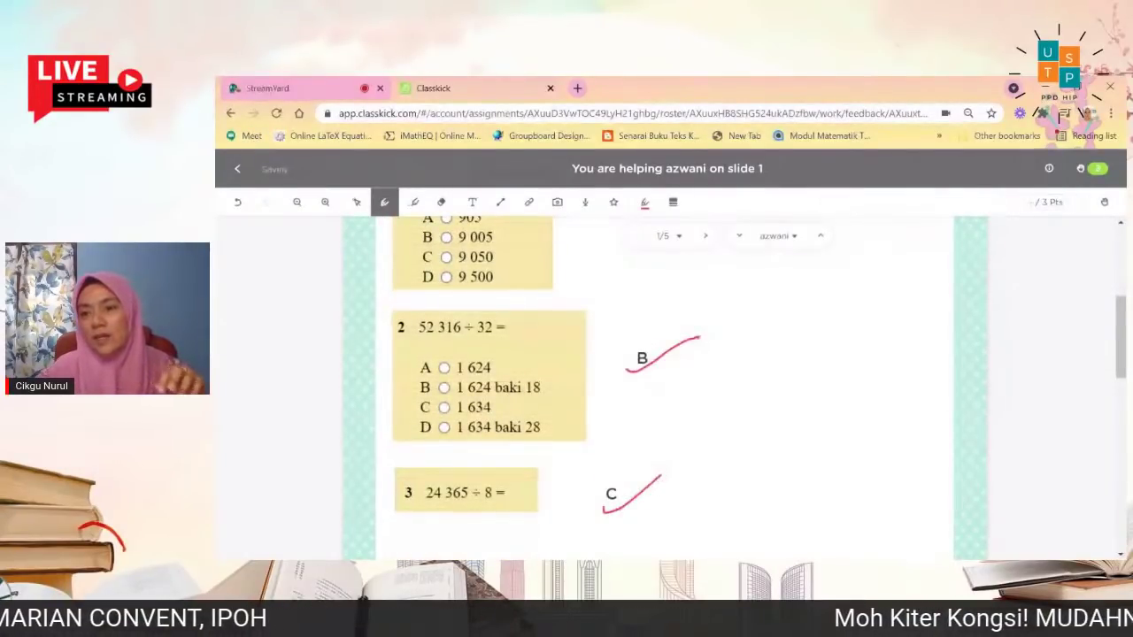
text(3)
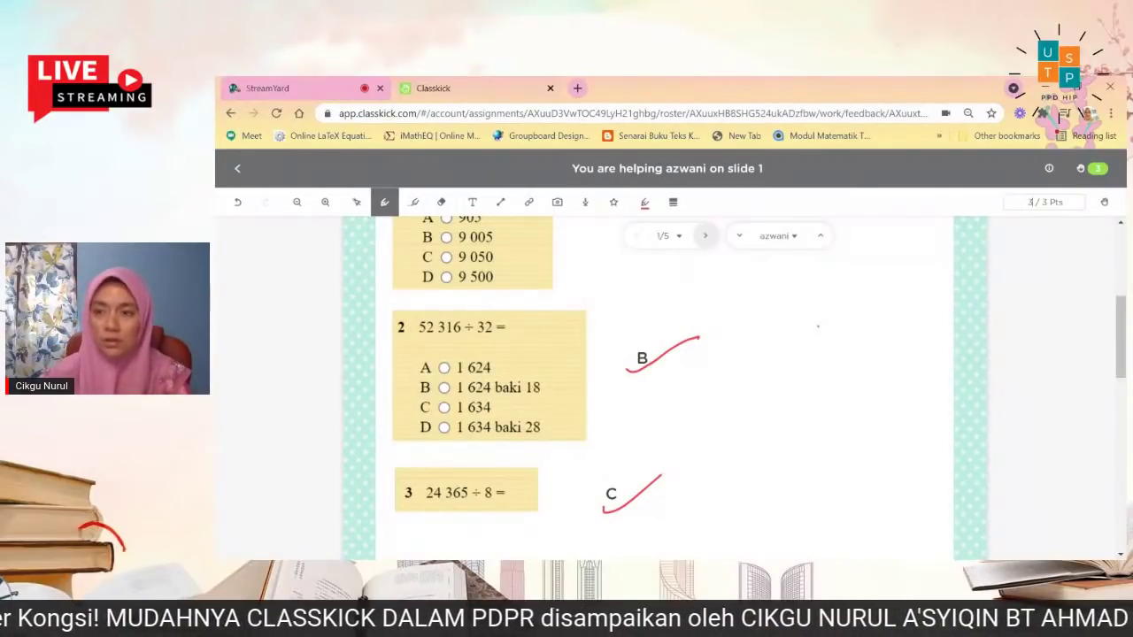
On slide 2, cross the answer to question 1 and draw check marks on the answers to questions 2 and 10.
click(705, 236)
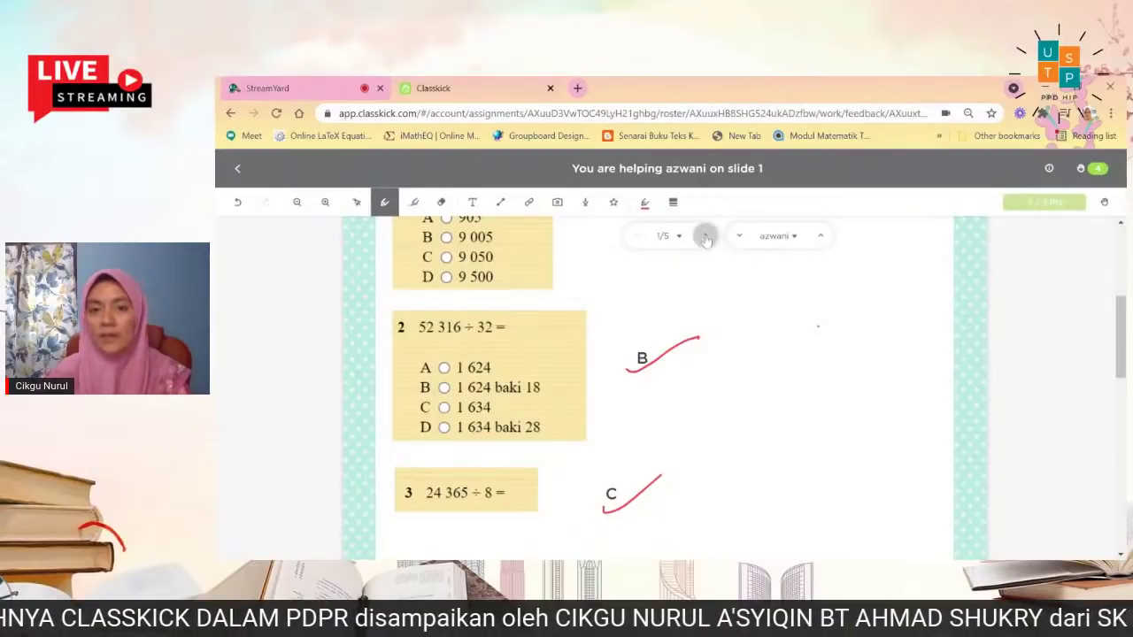
scroll(730, 318, down, 1)
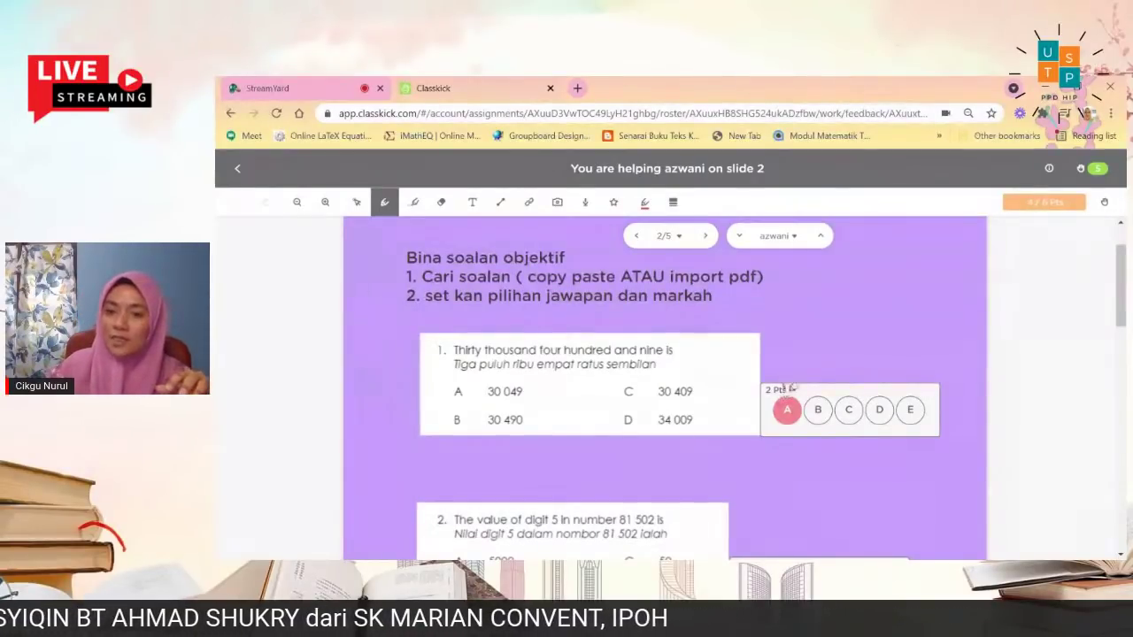
drag(780, 391, 841, 357)
scroll(801, 425, down, 2)
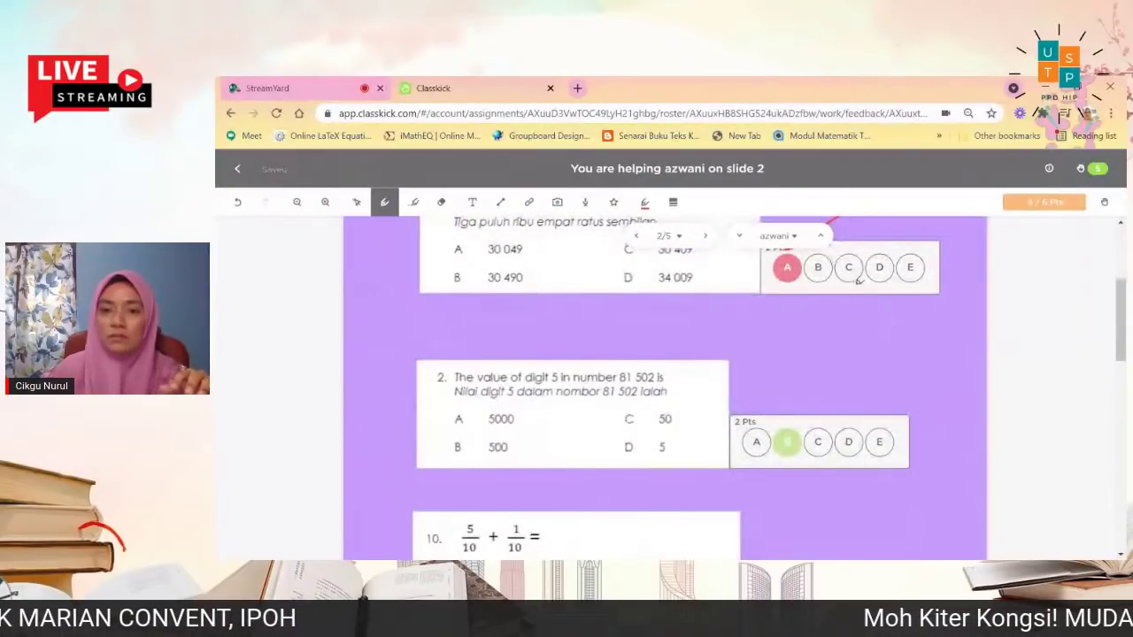
scroll(857, 279, up, 1)
drag(802, 285, 833, 313)
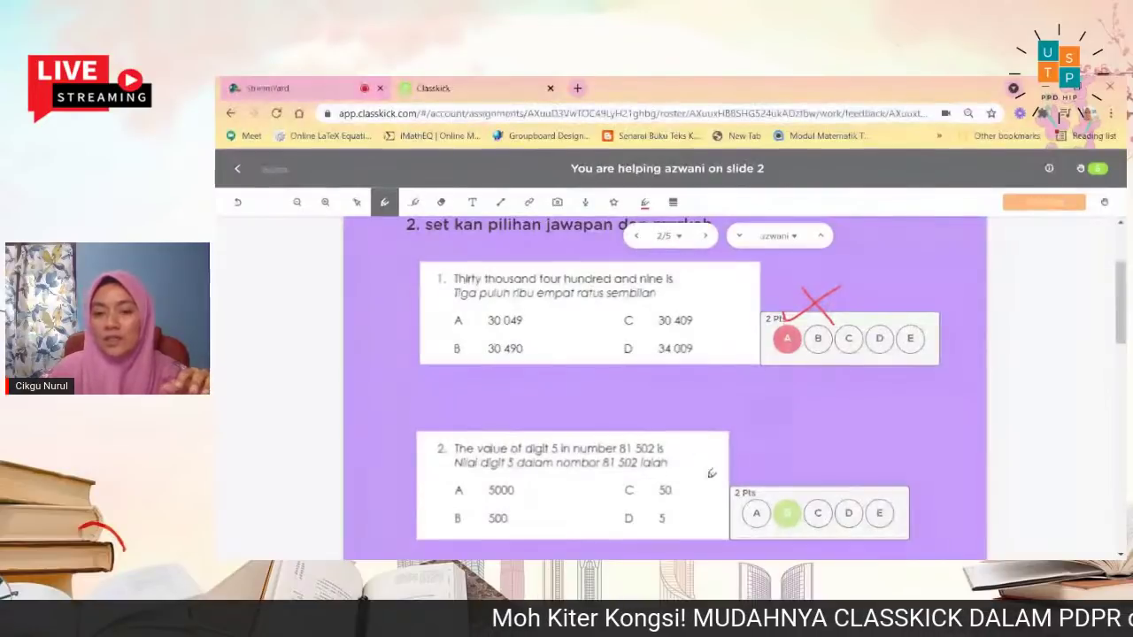
drag(783, 493, 834, 470)
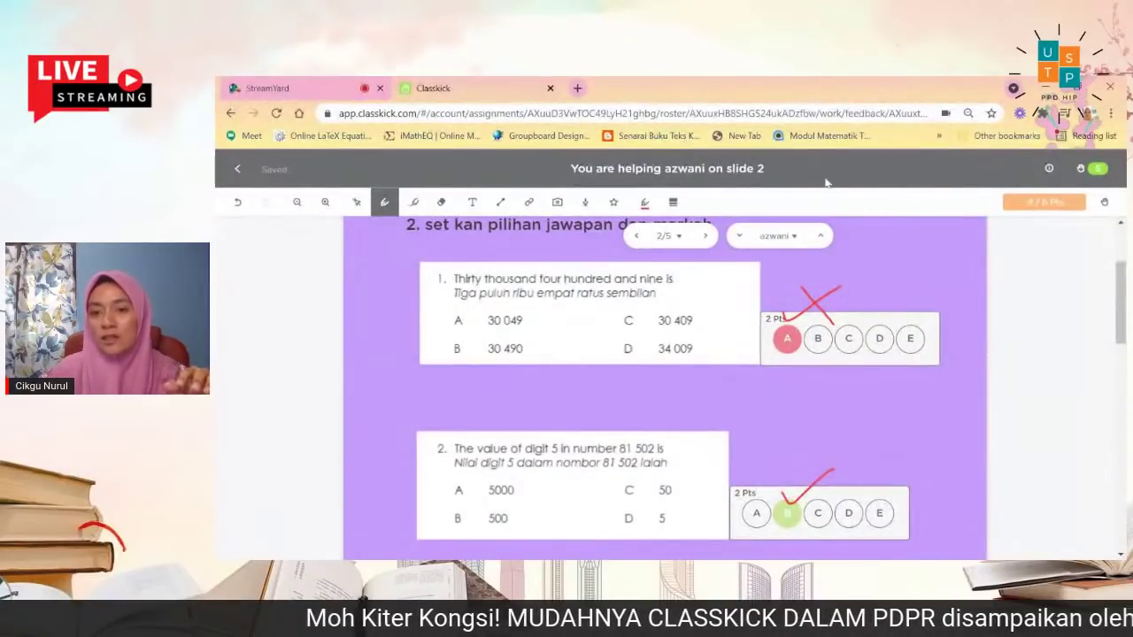
scroll(830, 540, down, 5)
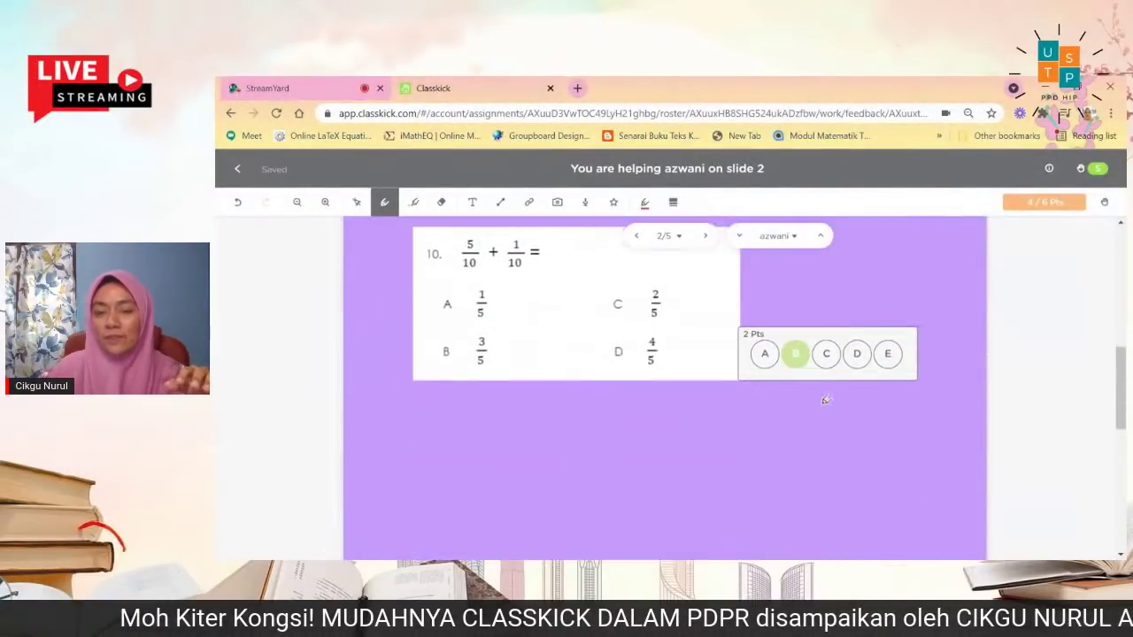
drag(789, 334, 841, 305)
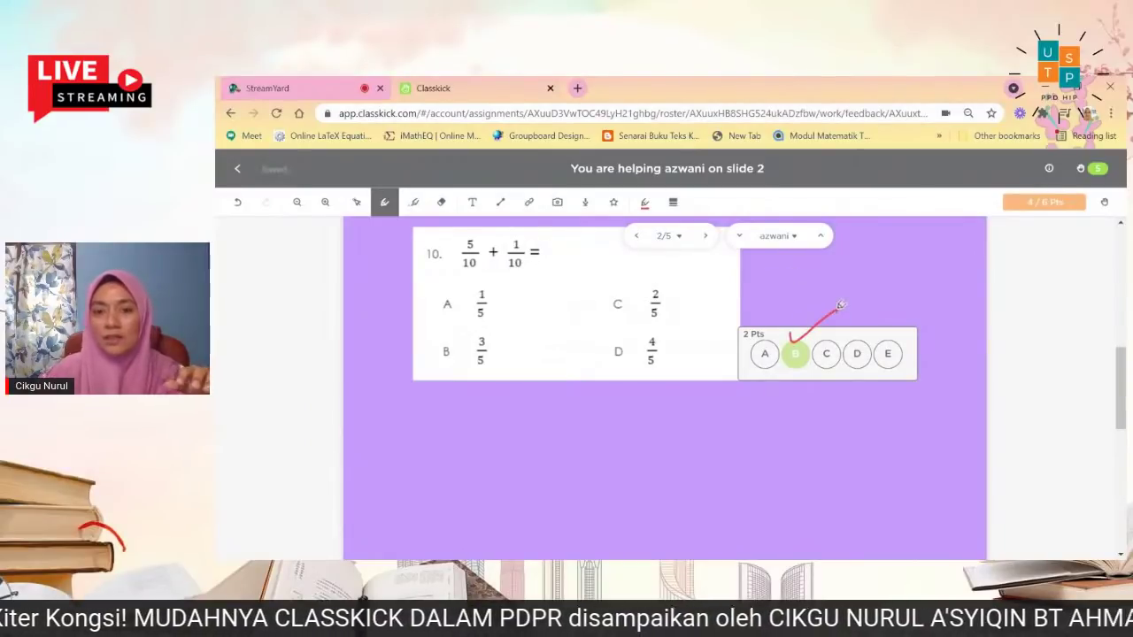
On slide 3, draw a red cross at each of the two answers, 18 and 27.
click(707, 239)
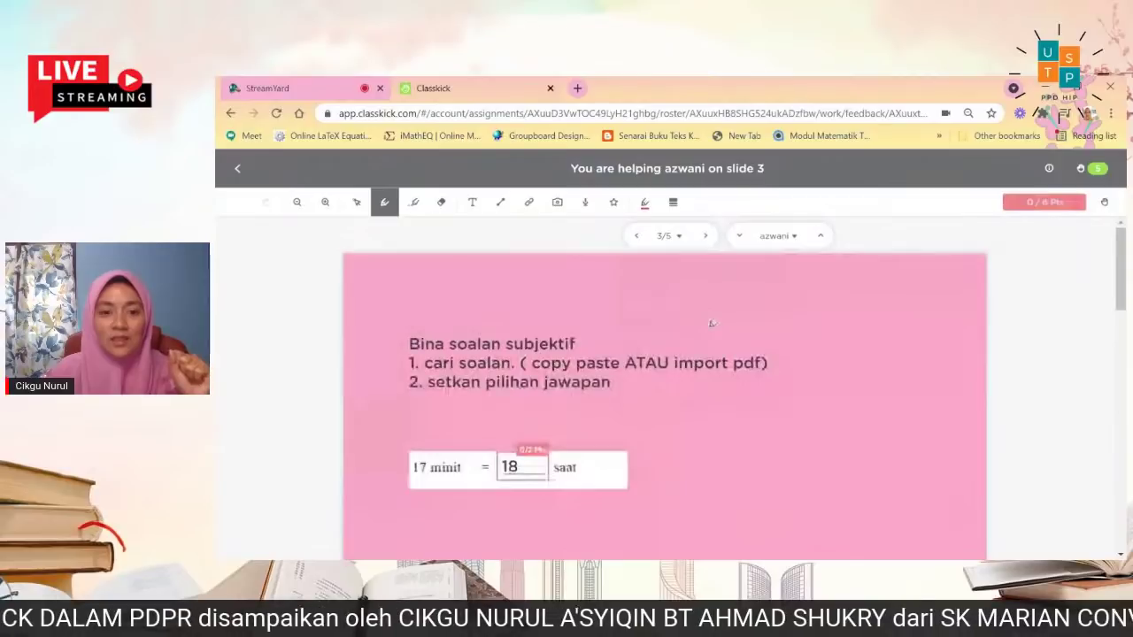
scroll(712, 324, down, 1)
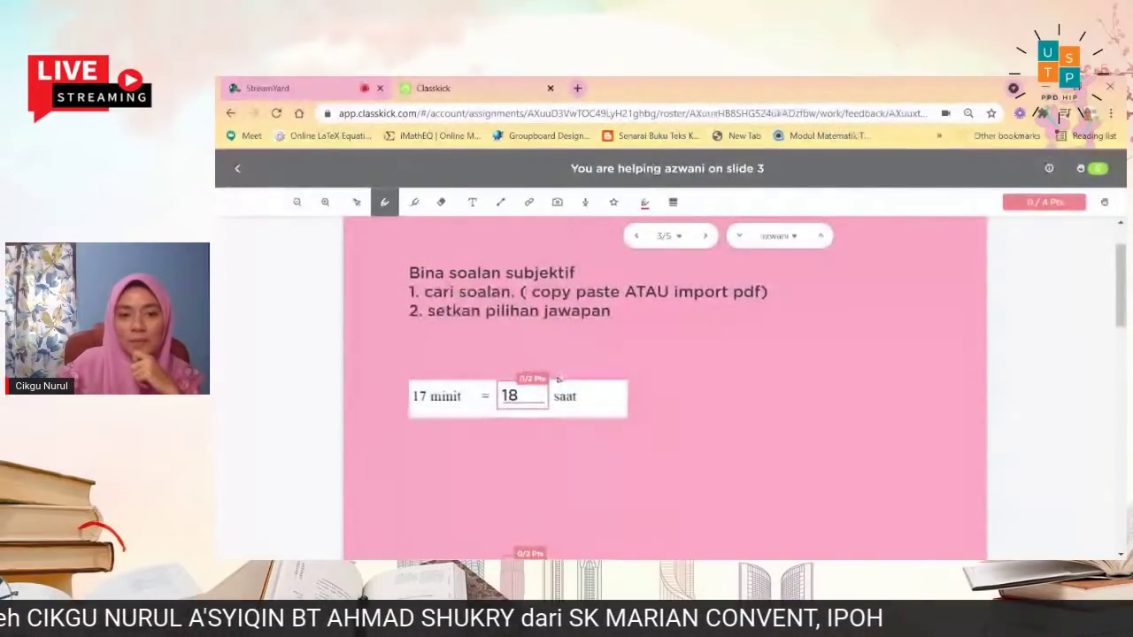
mouse_move(522, 399)
mouse_down()
mouse_move(555, 425)
mouse_move(528, 437)
mouse_move(535, 470)
mouse_up()
scroll(614, 460, down, 2)
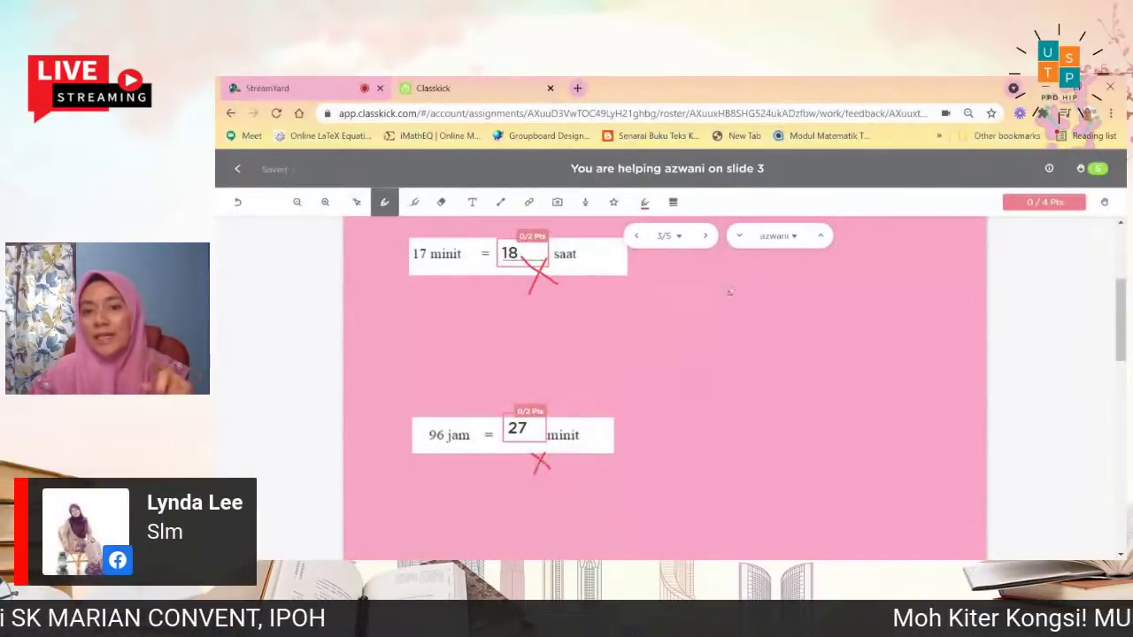
Add a "buat semula" sticker to slide 3 and place it beside the two crossed answers.
click(614, 203)
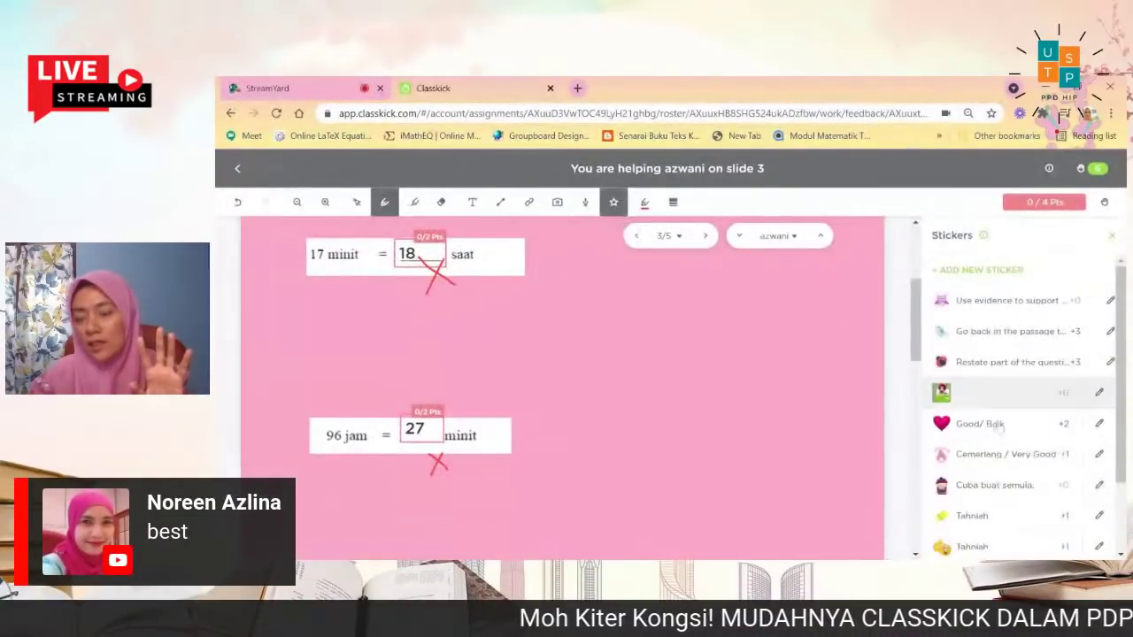
scroll(1000, 426, down, 3)
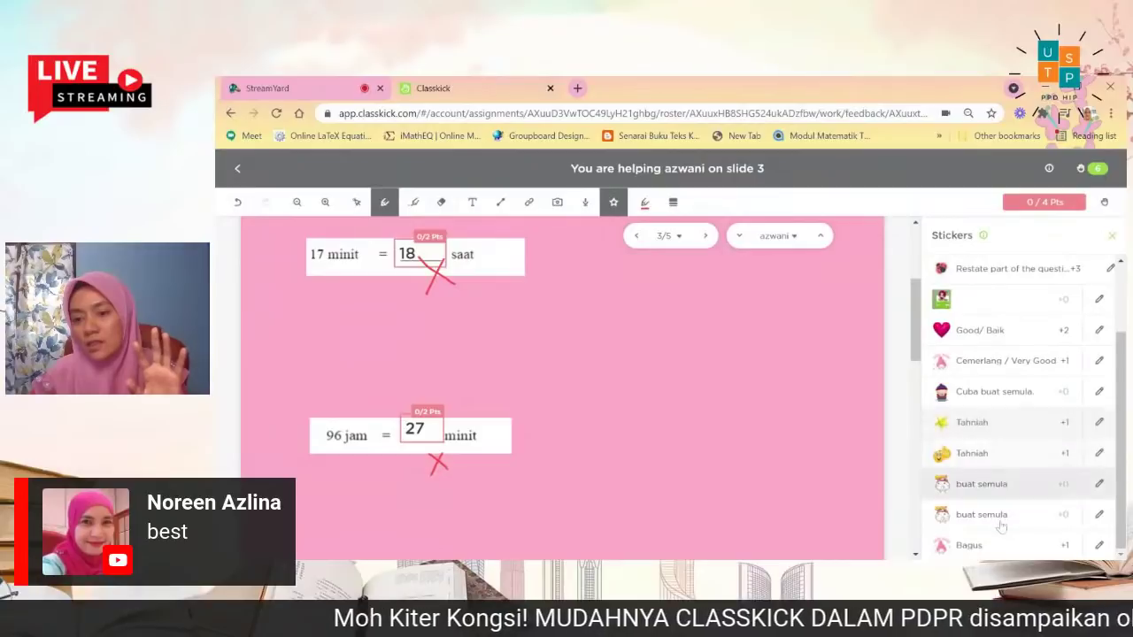
click(1001, 522)
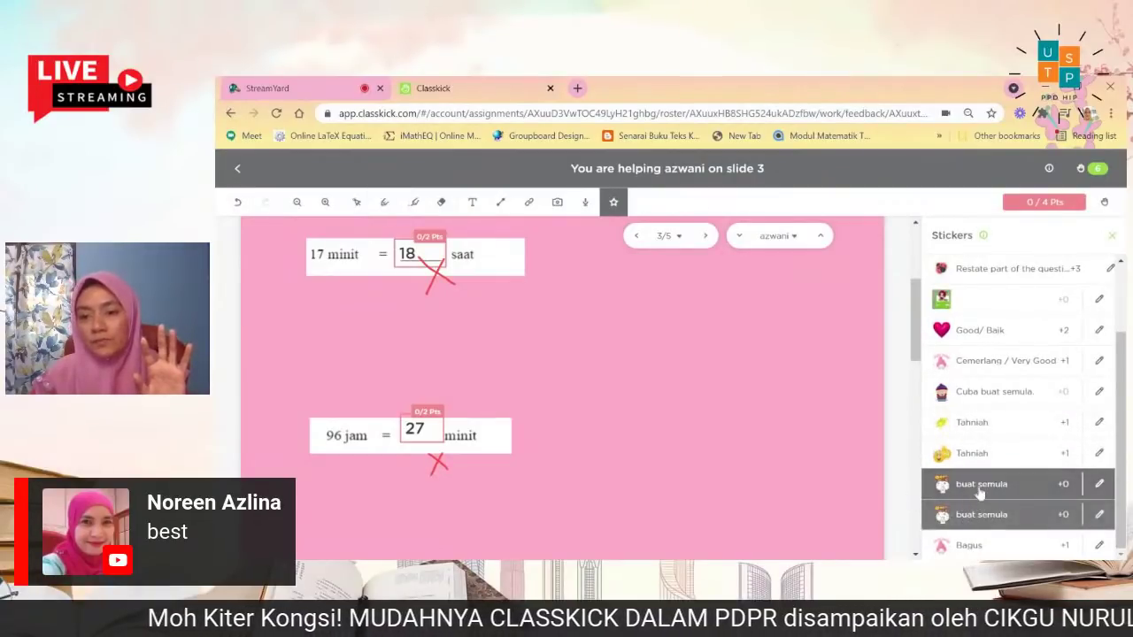
click(812, 418)
drag(805, 354, 600, 363)
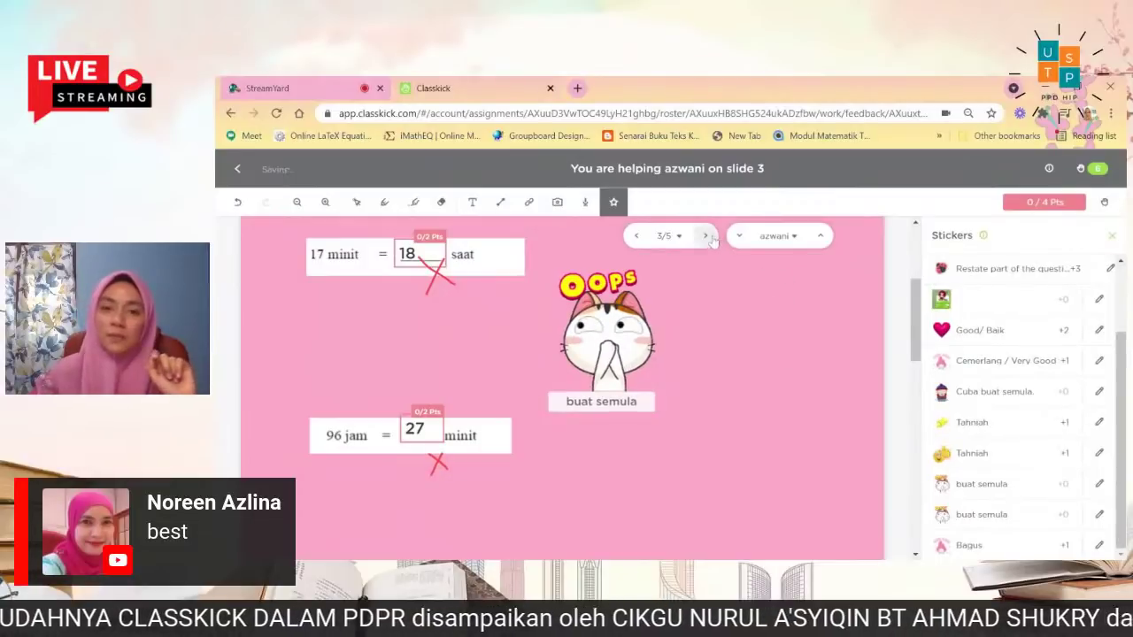
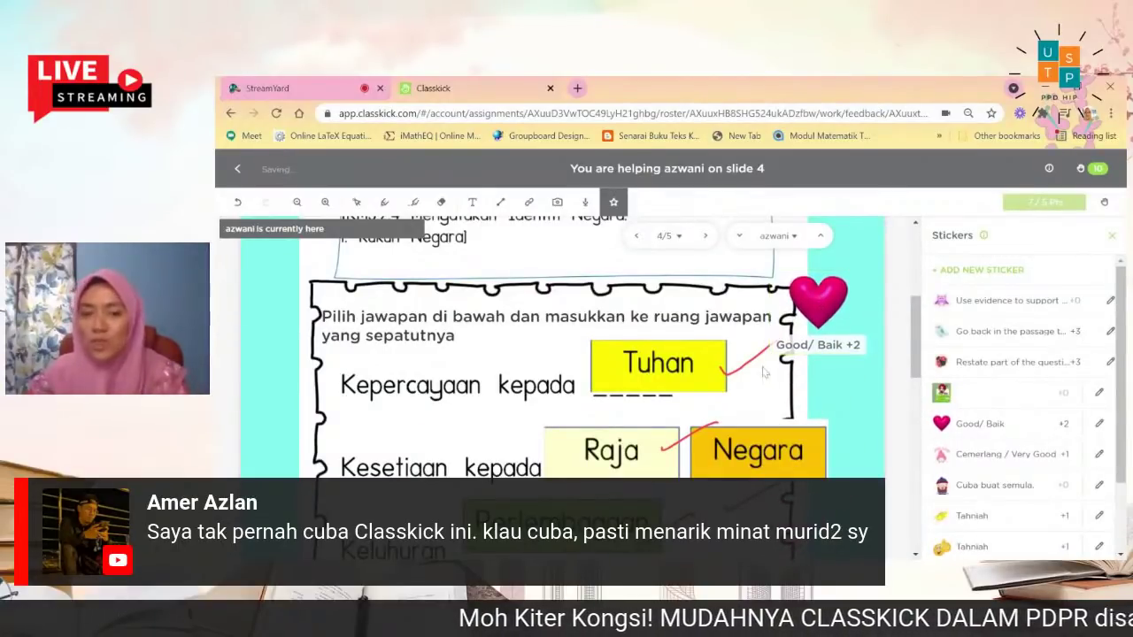
Remove the heart sticker from slide 4 and place a "Good/ Baik" +2 sticker again at the upper corner of the answer frame.
click(866, 270)
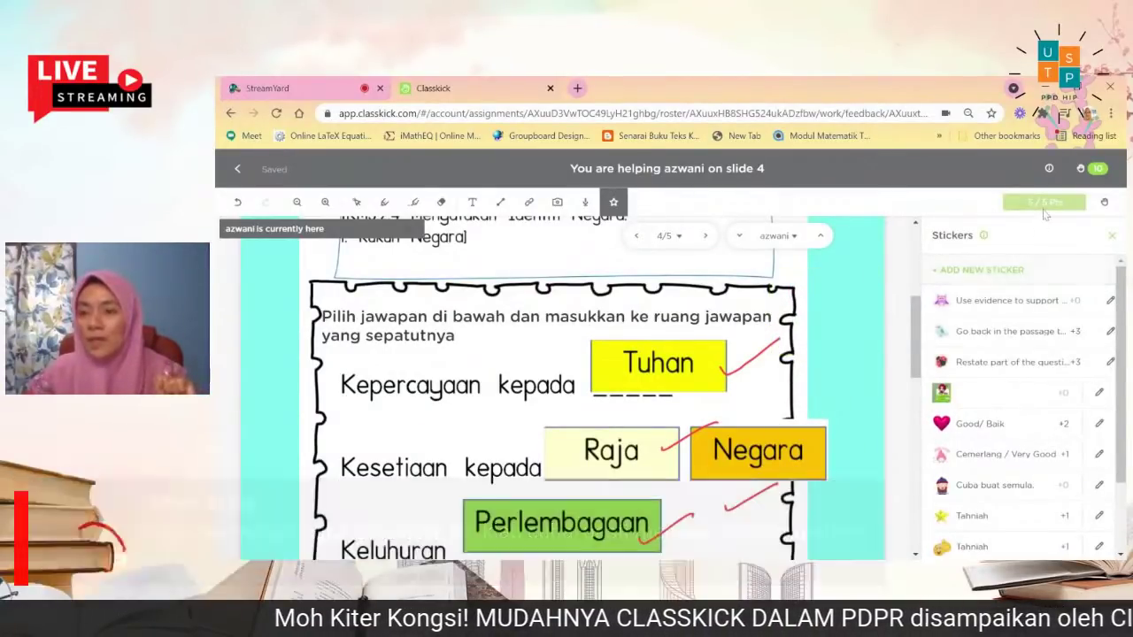
click(978, 426)
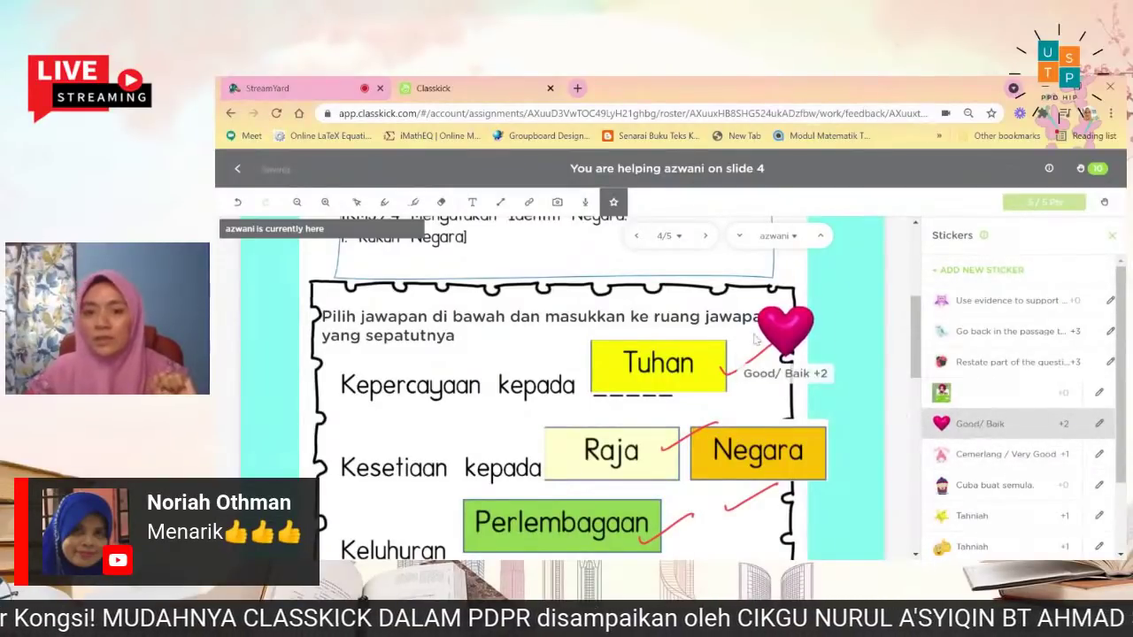
click(818, 297)
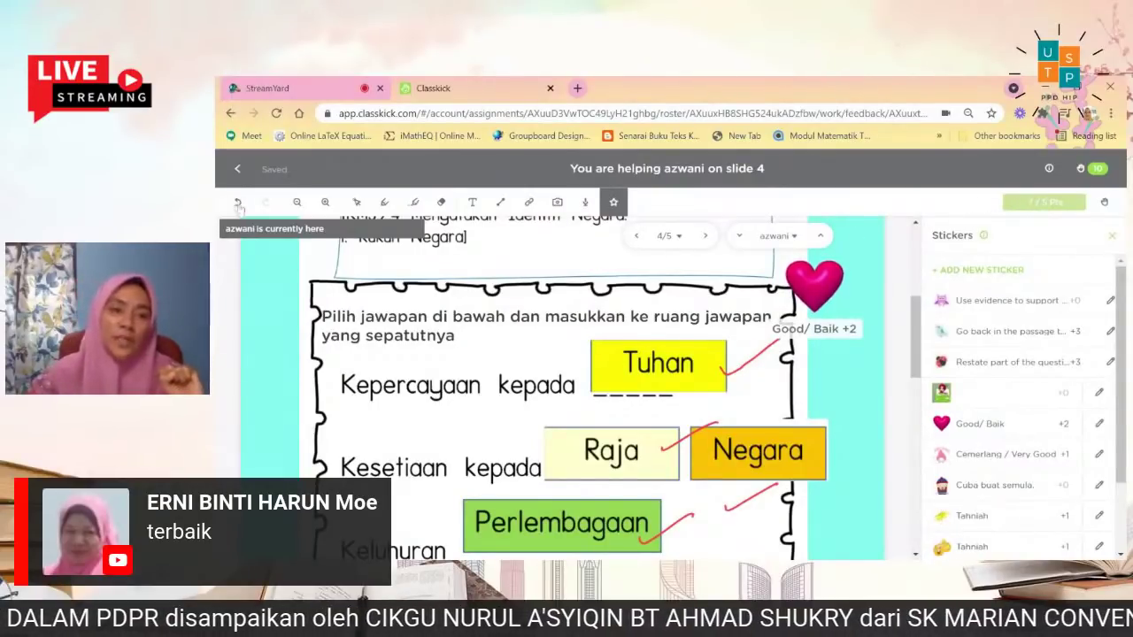
Return to the roster's student work overview and look through the students' slides and points.
click(237, 168)
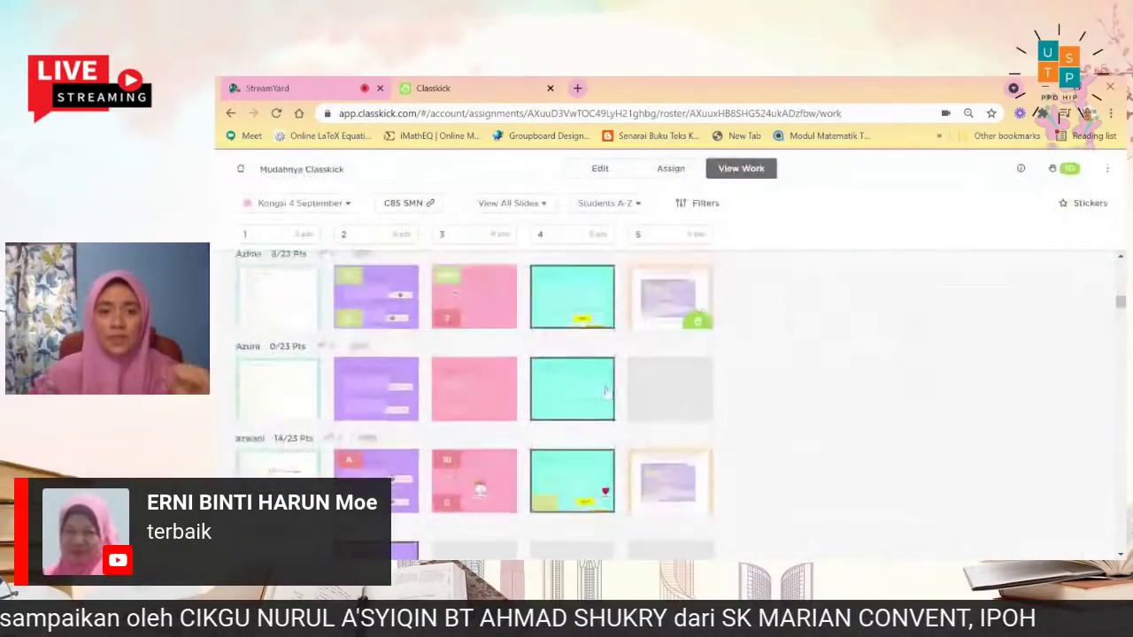
scroll(602, 423, up, 2)
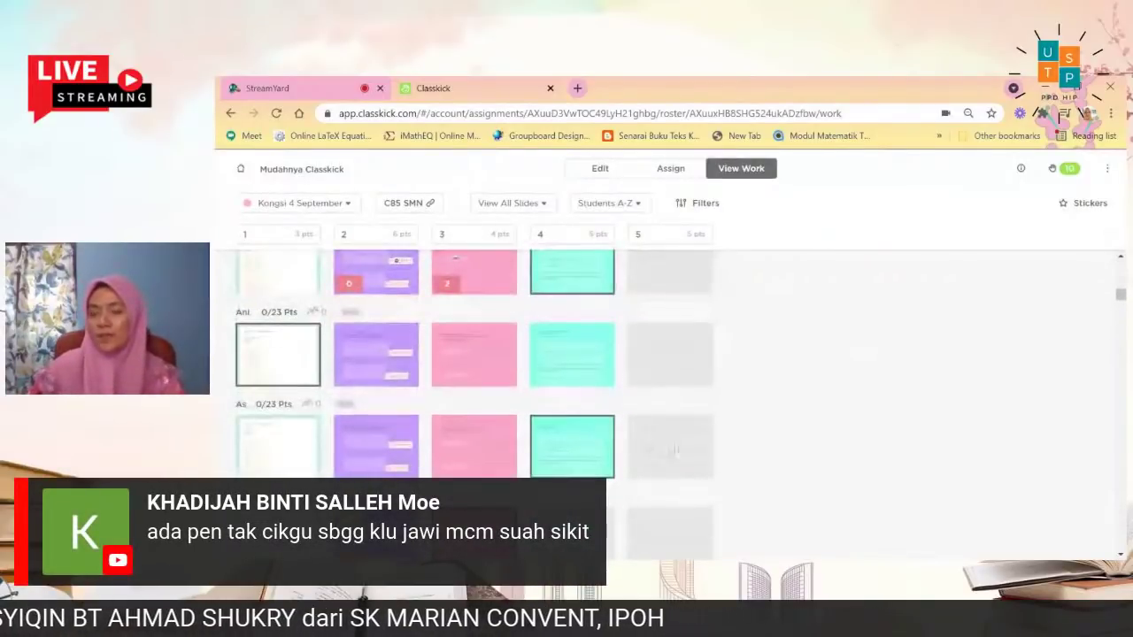
scroll(674, 451, down, 3)
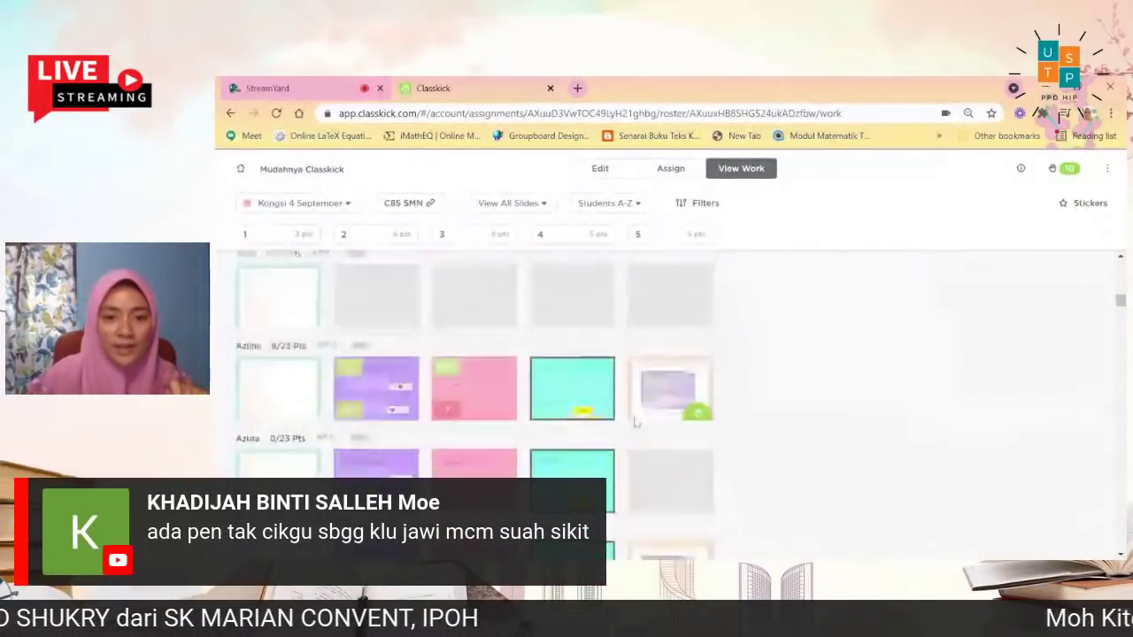
scroll(655, 414, down, 1)
scroll(690, 423, down, 3)
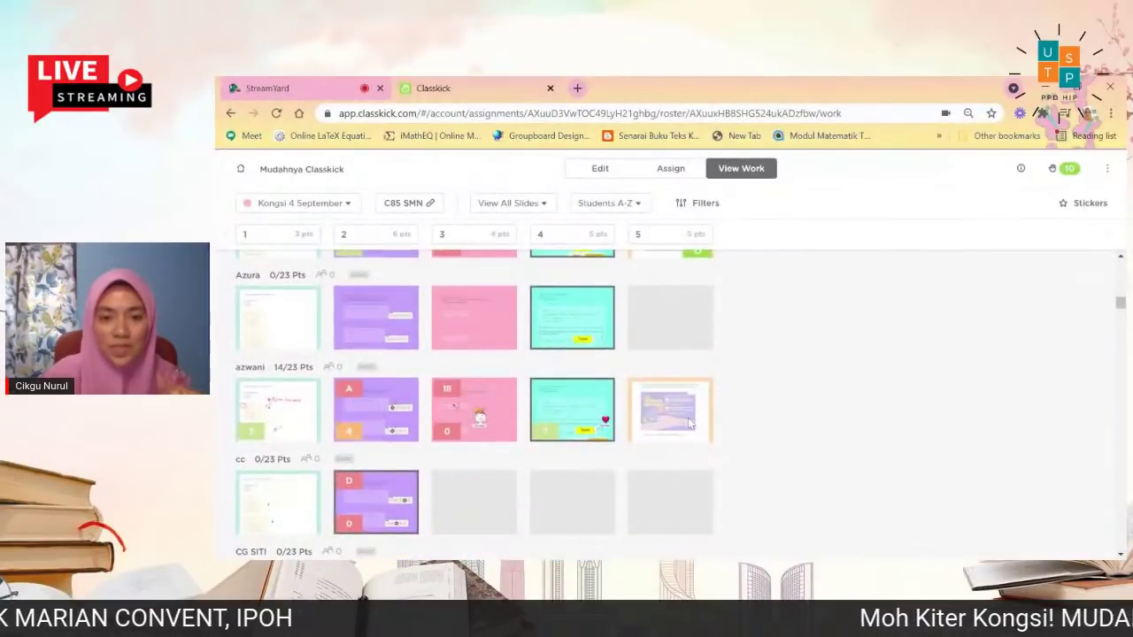
scroll(691, 423, down, 2)
scroll(695, 426, down, 3)
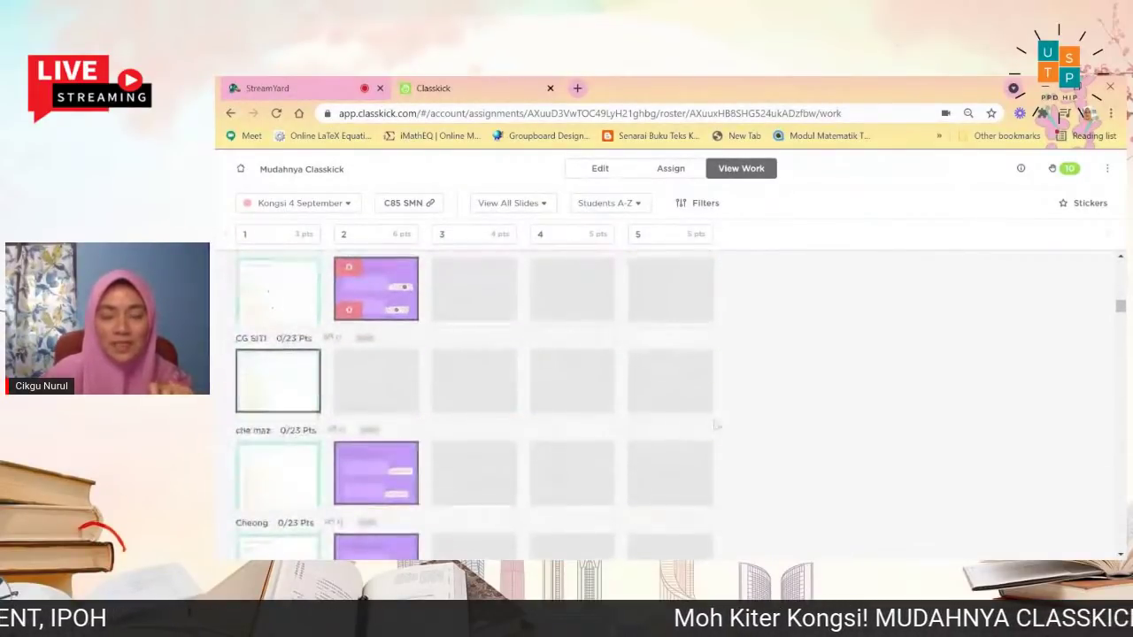
Open slide 5 of the student whose slide shows a raised hand, check it for a voice recording, and return to the overview.
scroll(726, 429, up, 7)
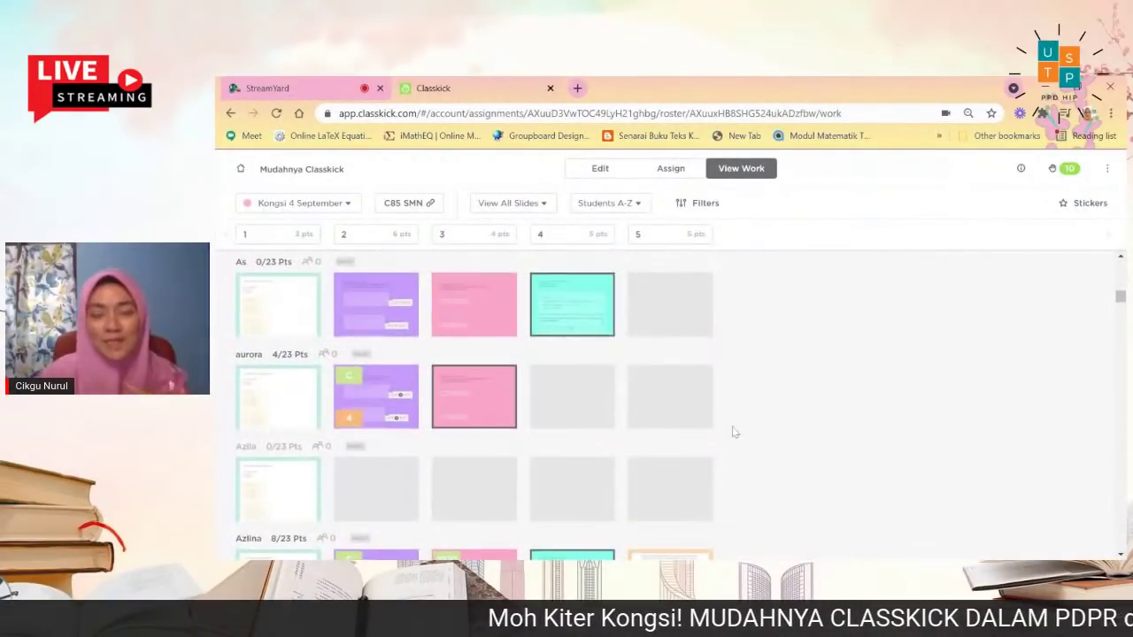
scroll(730, 425, down, 3)
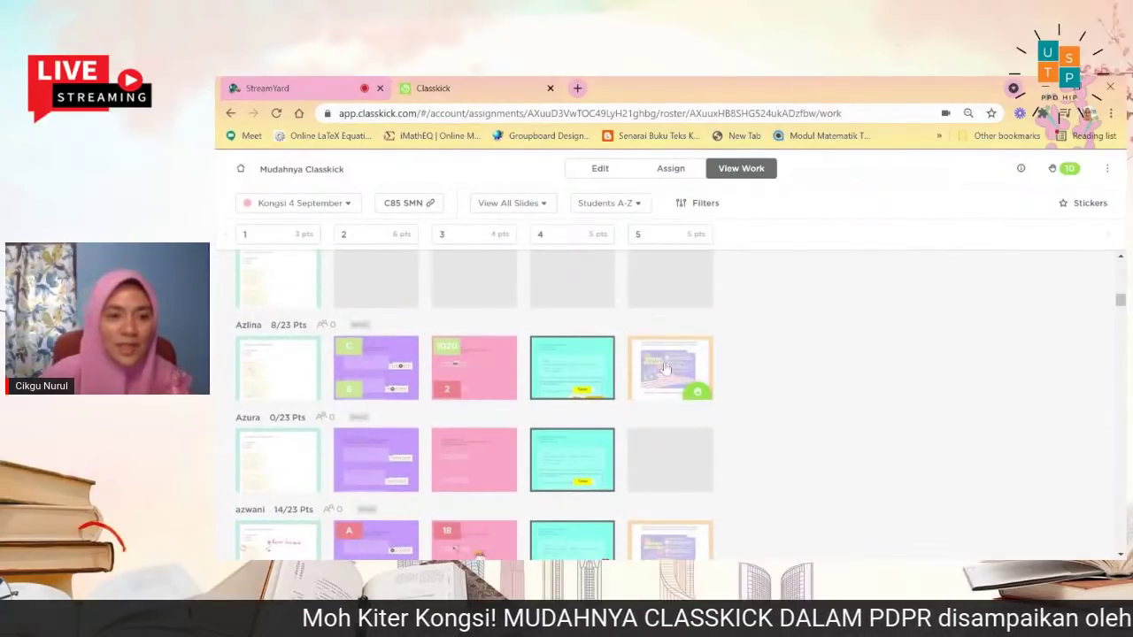
click(665, 369)
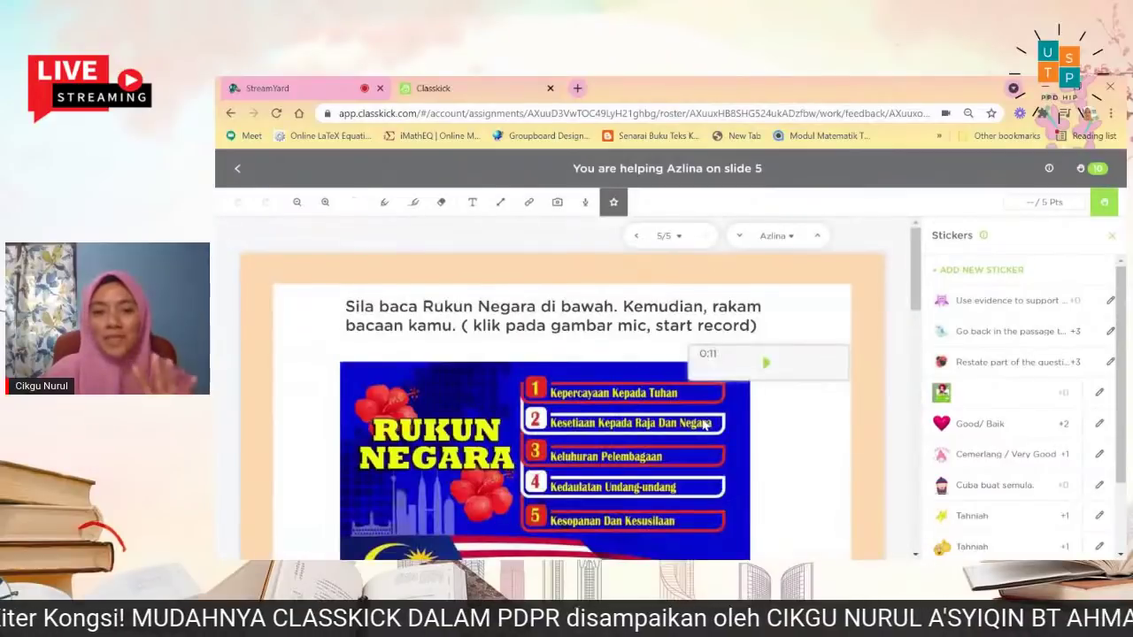
scroll(743, 377, down, 3)
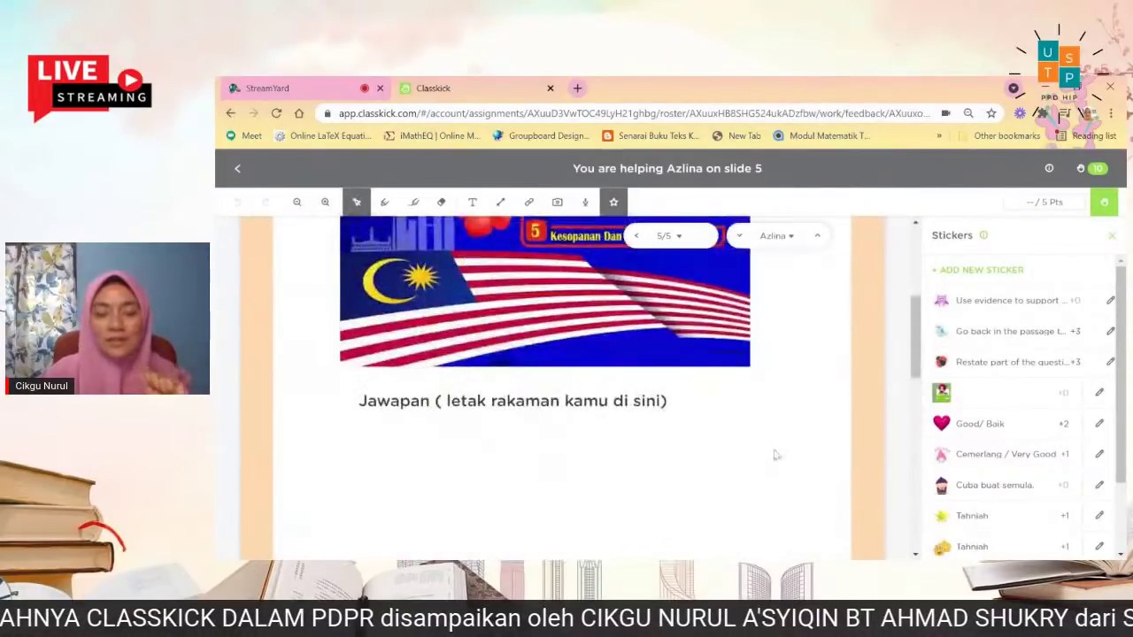
scroll(617, 387, down, 1)
scroll(671, 390, up, 4)
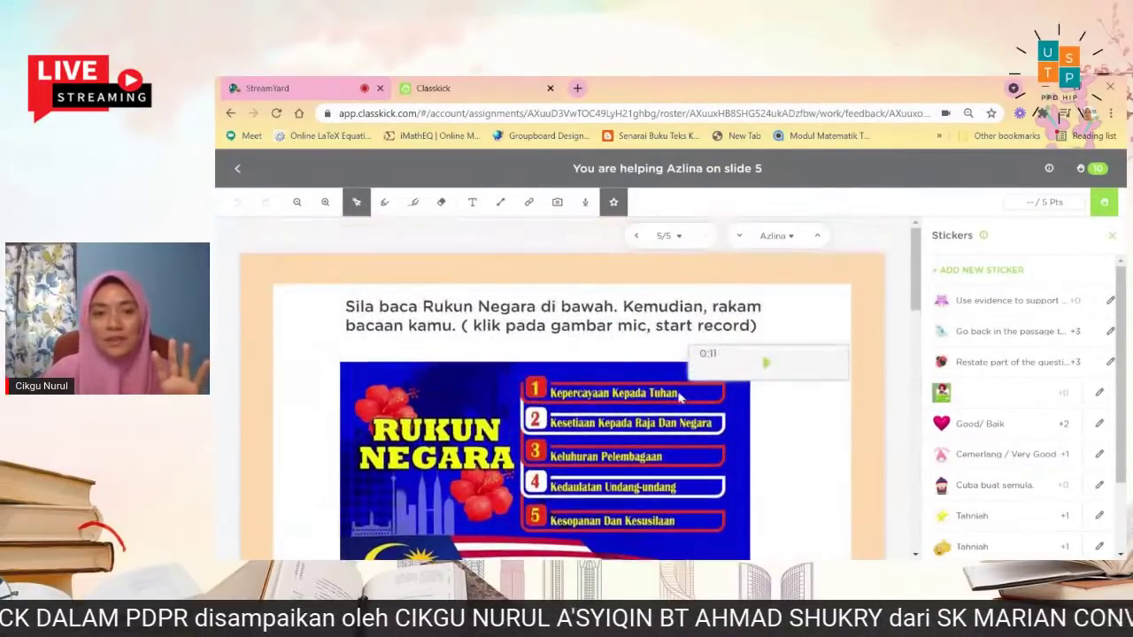
click(238, 172)
Look through the students' slide progress and points back to the start of the roster.
scroll(662, 427, up, 3)
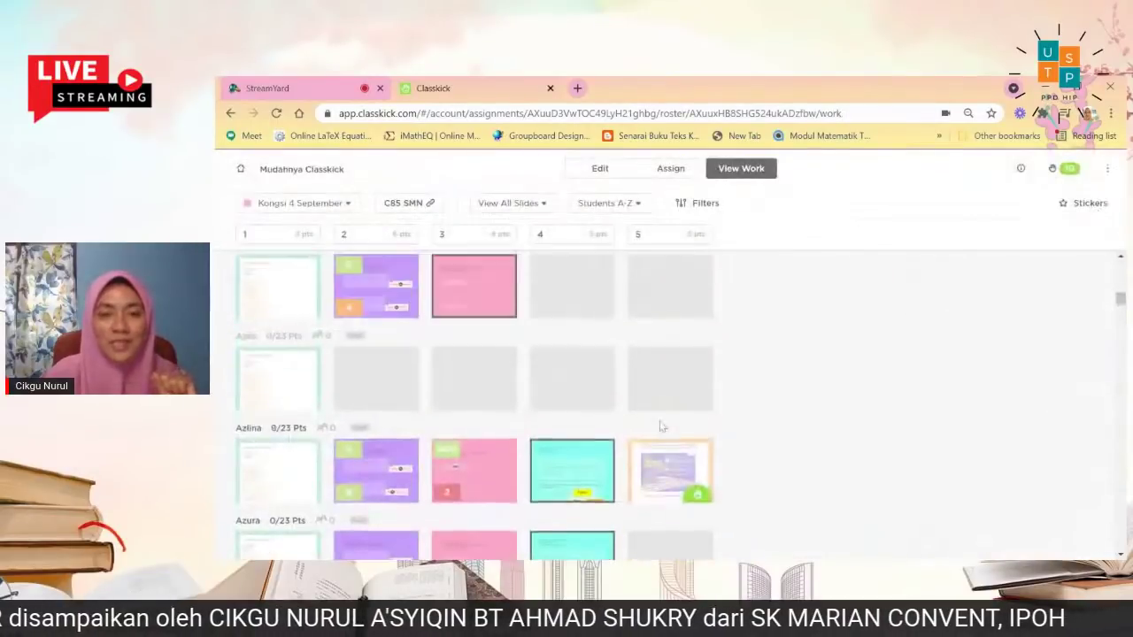
scroll(660, 427, up, 4)
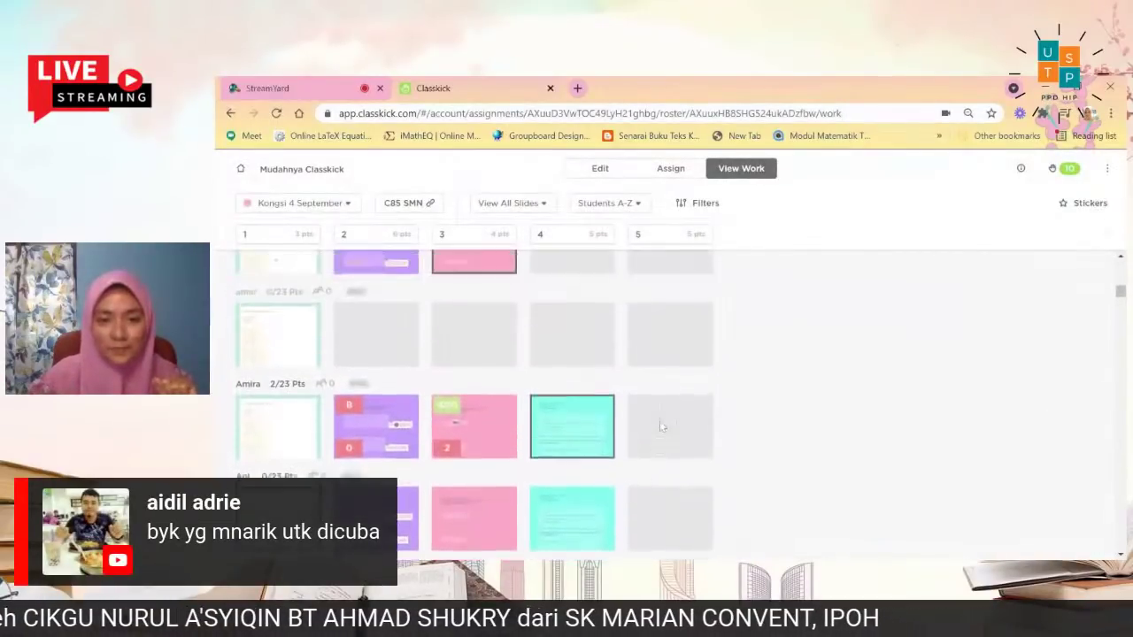
scroll(660, 427, up, 5)
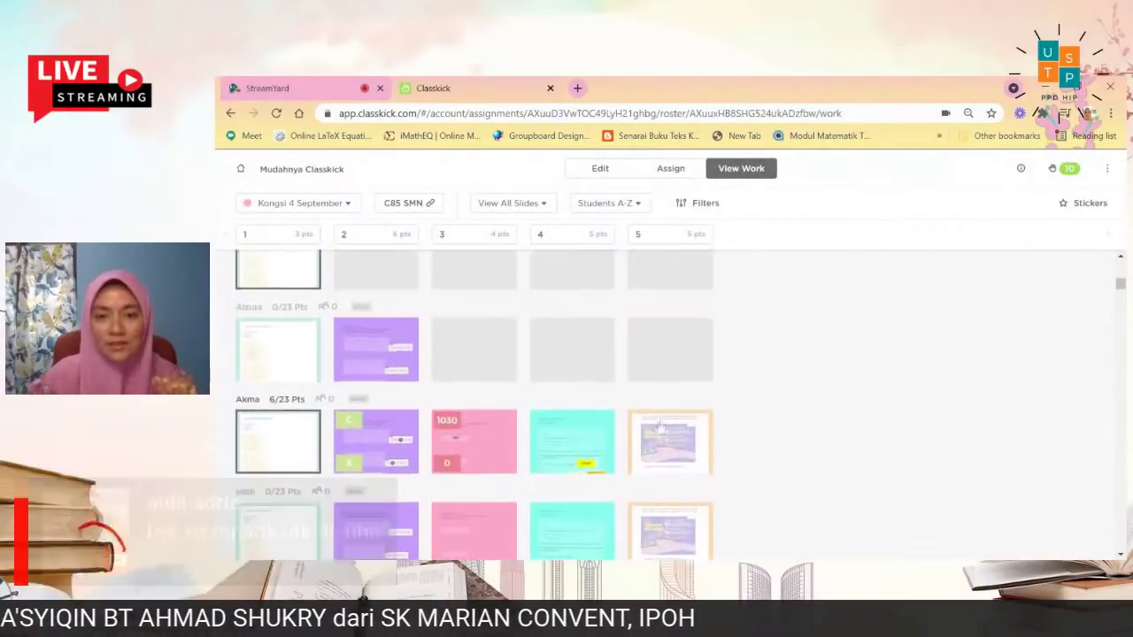
scroll(659, 428, up, 2)
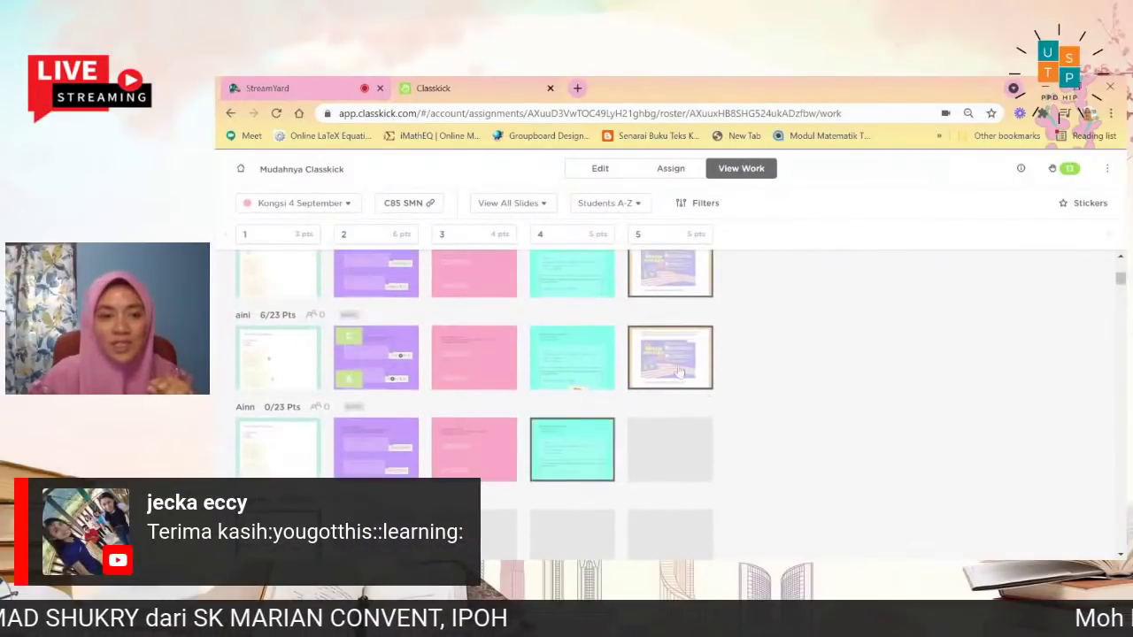
scroll(708, 389, up, 2)
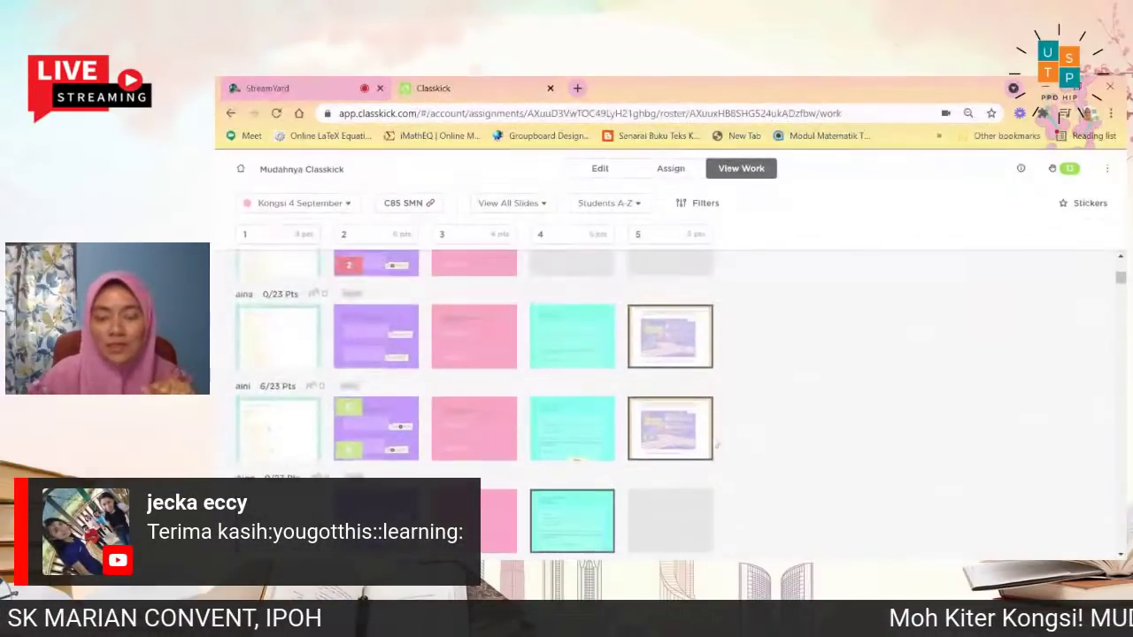
scroll(681, 431, up, 2)
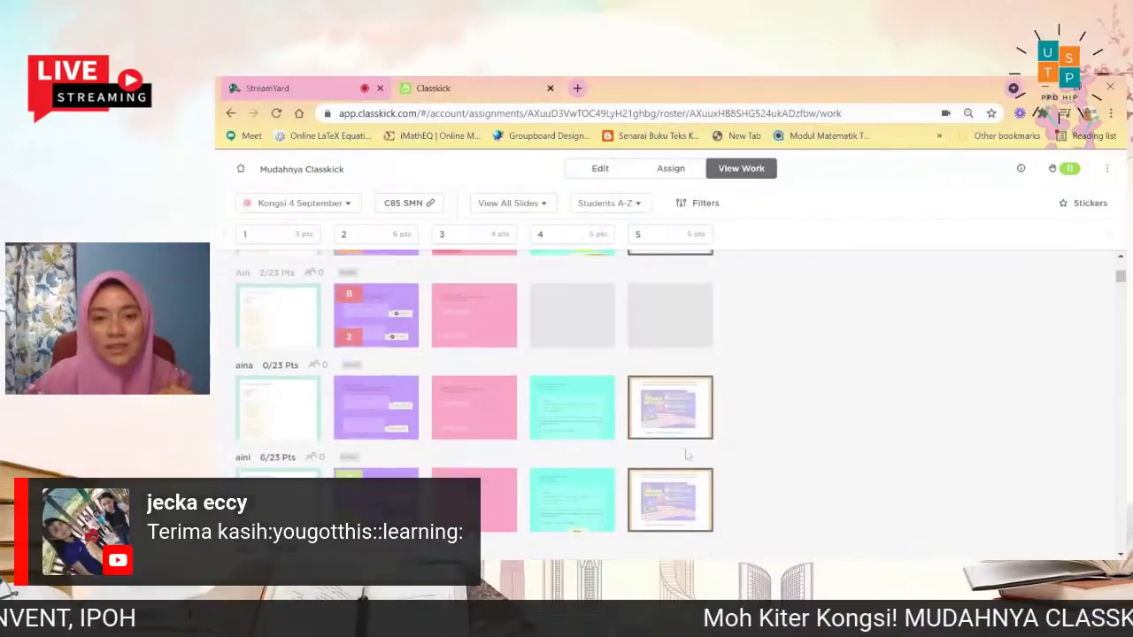
scroll(682, 460, up, 4)
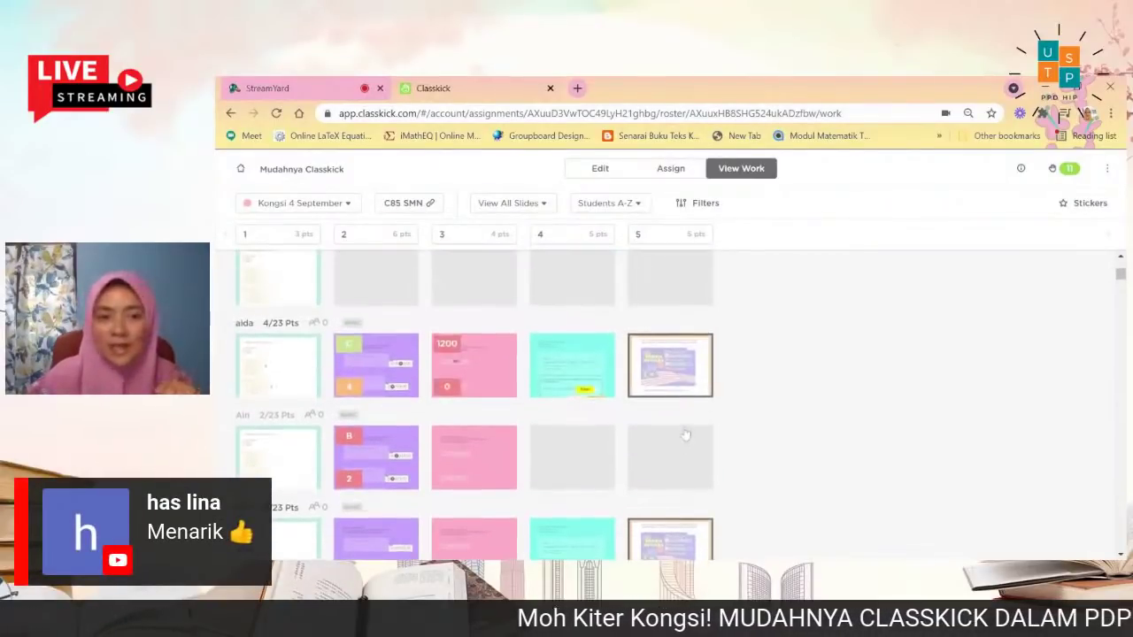
scroll(692, 415, up, 5)
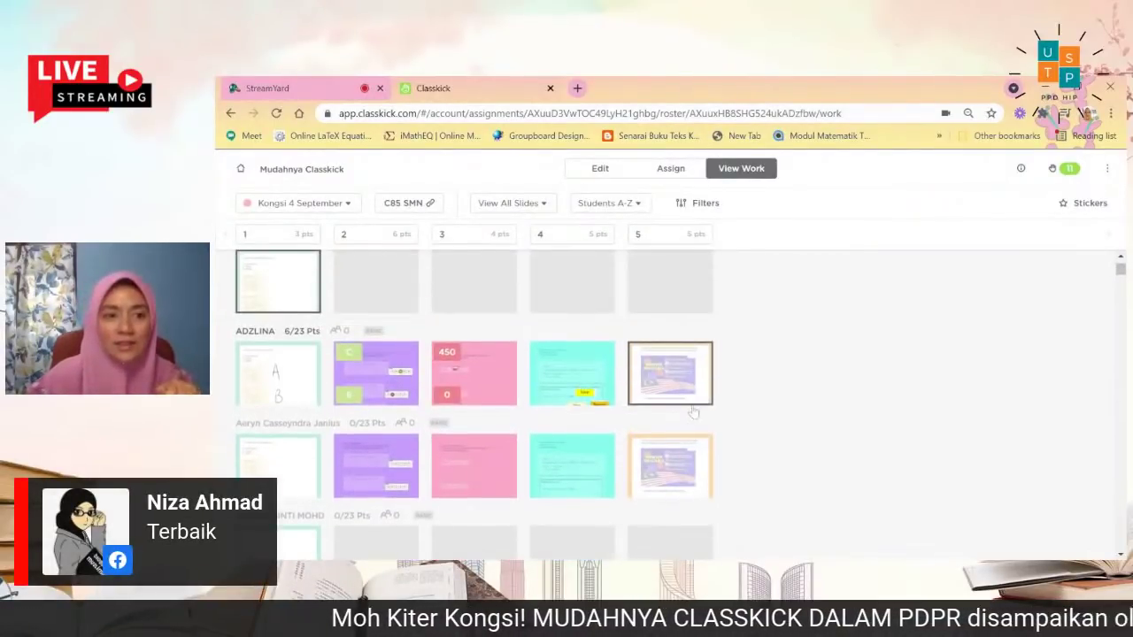
scroll(743, 400, up, 3)
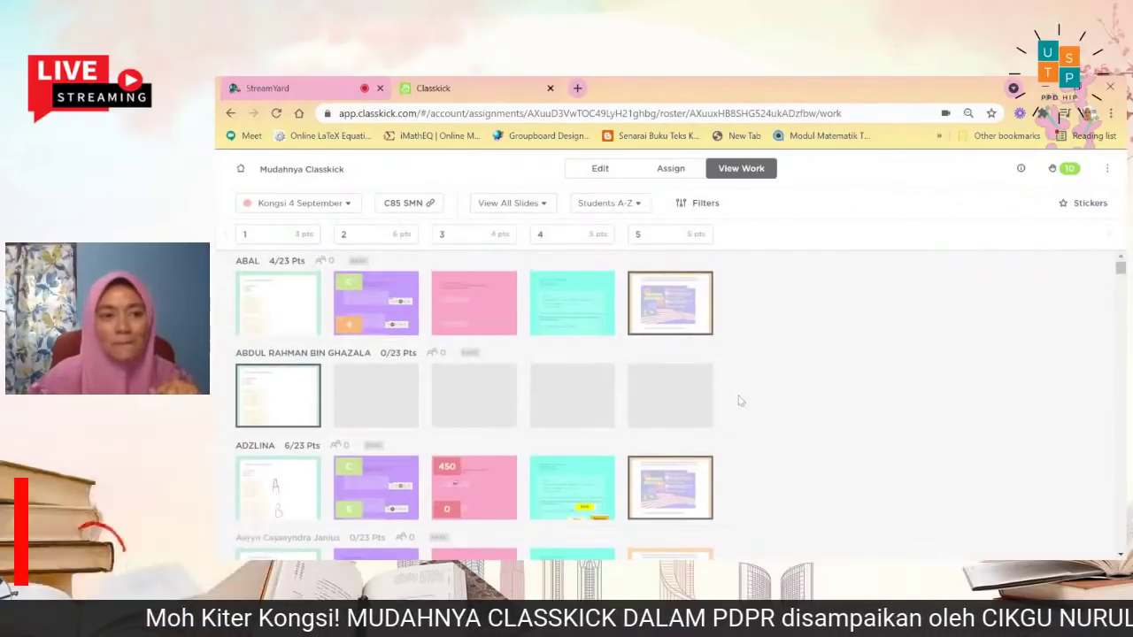
Open slide 5 of the first student in the roster, check its answer area for a recording, and return to the overview.
click(690, 326)
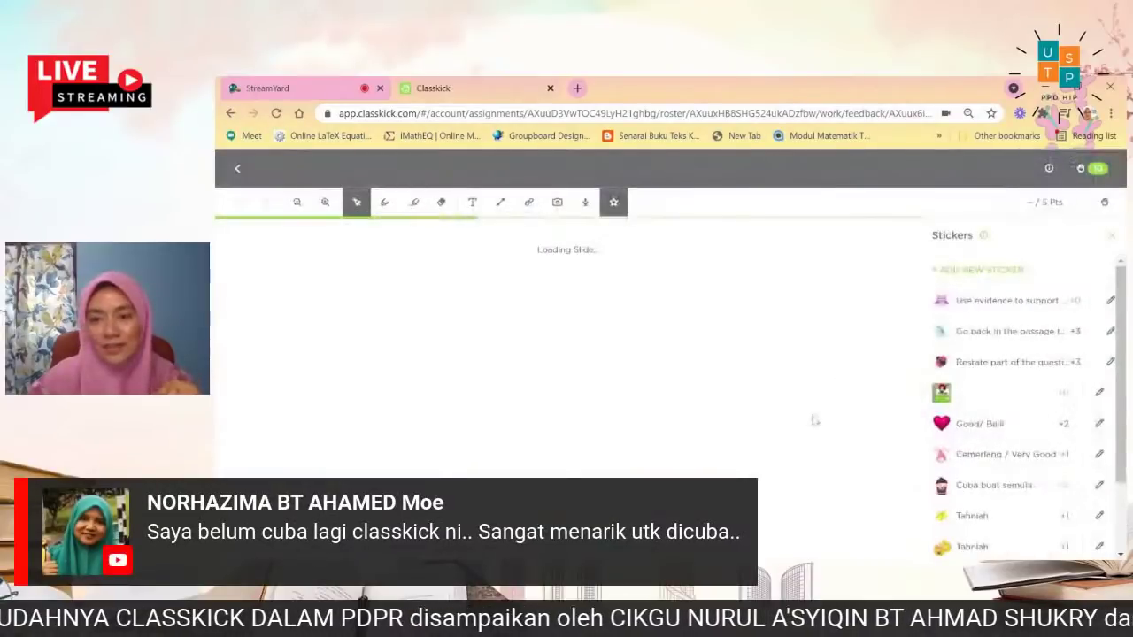
scroll(752, 407, down, 5)
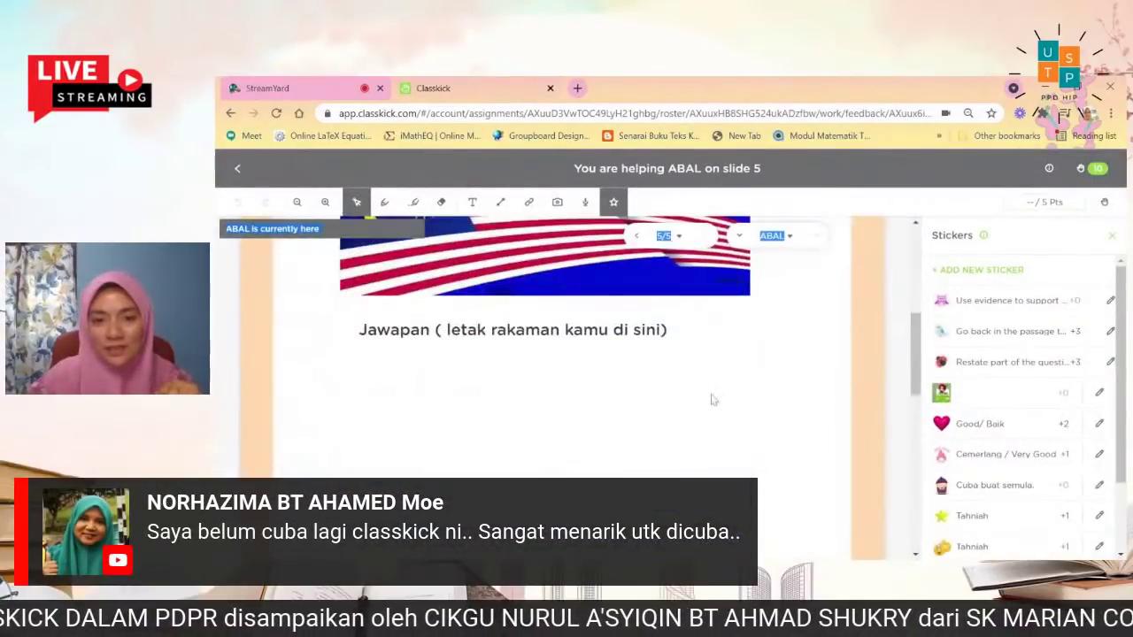
scroll(713, 397, up, 1)
scroll(713, 397, up, 5)
key(alt+Left)
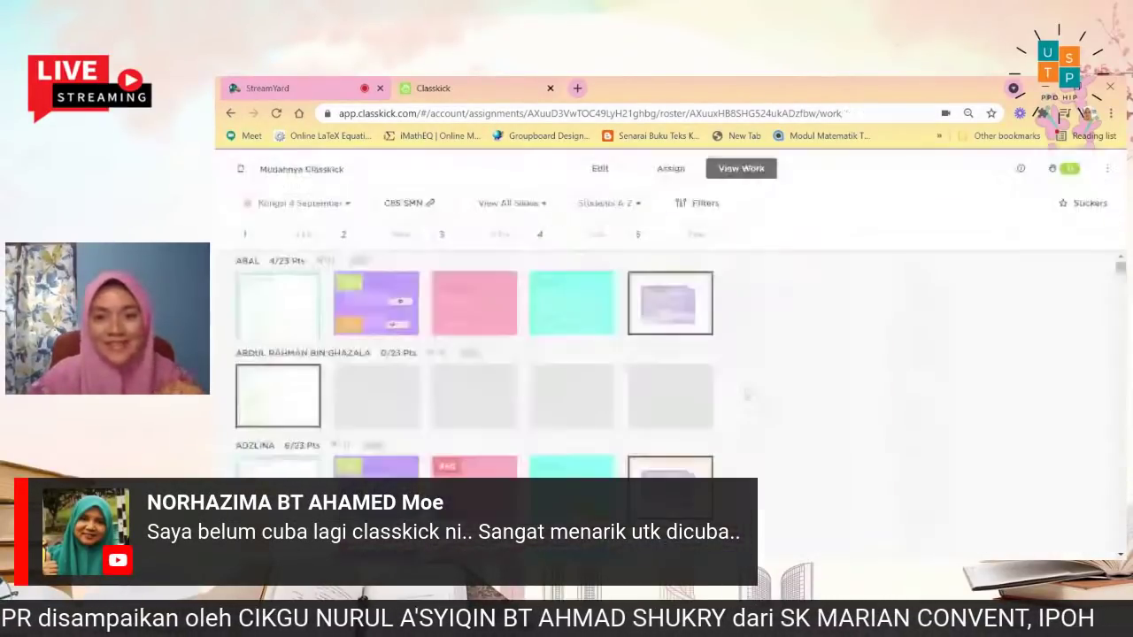
Examine the work overview from the start of the roster onward to see which students have reached slide 5.
scroll(747, 394, down, 1)
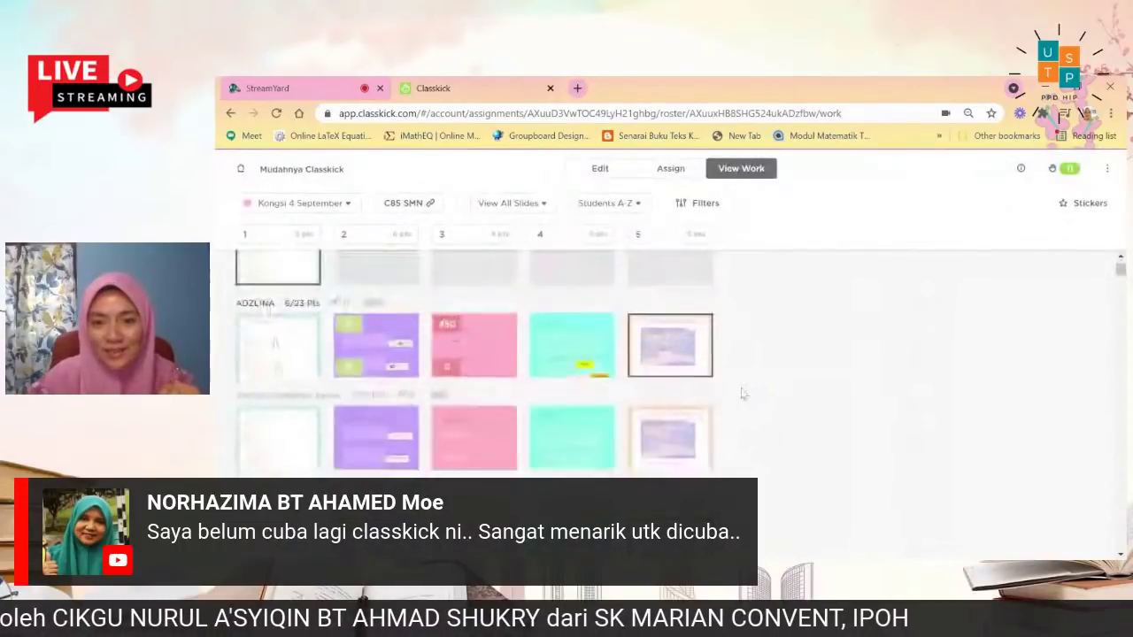
scroll(743, 394, down, 1)
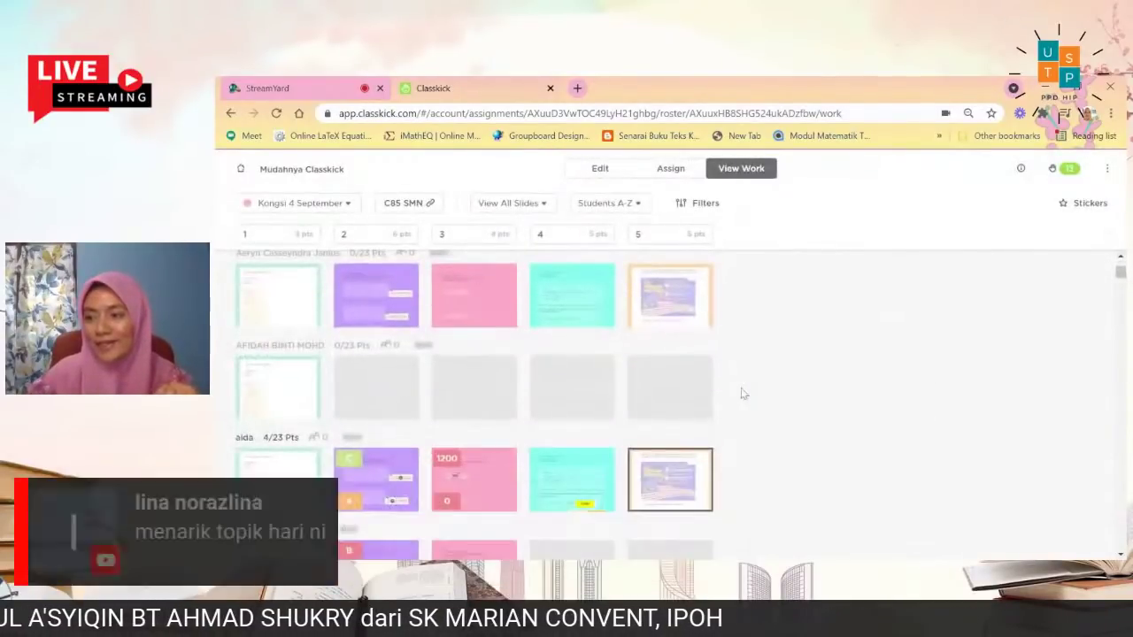
scroll(743, 394, down, 1)
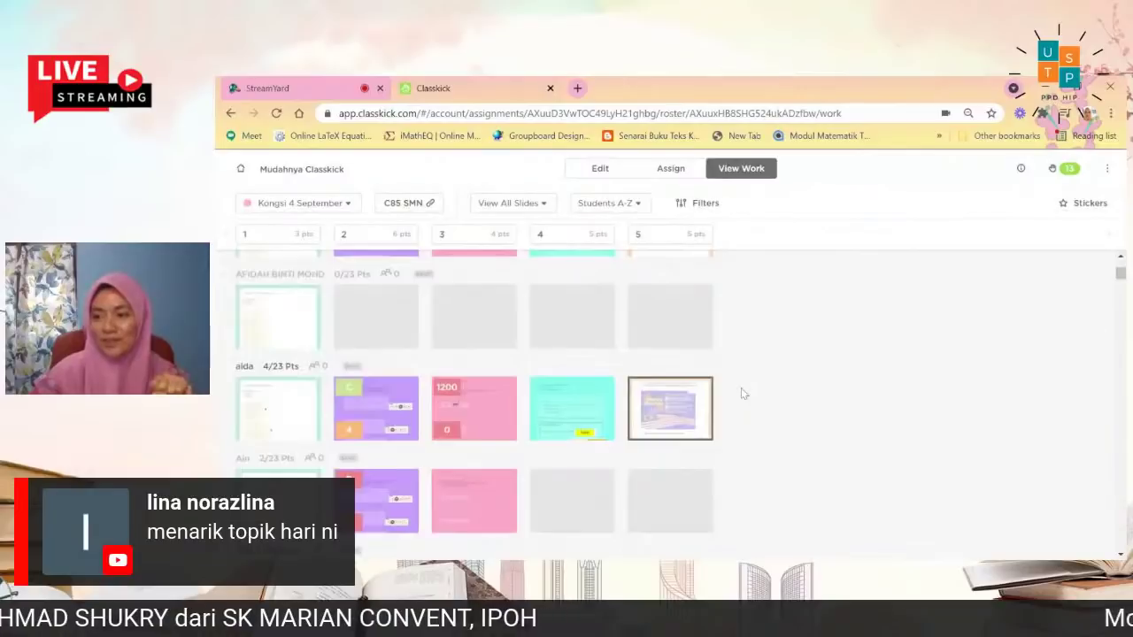
scroll(743, 394, down, 4)
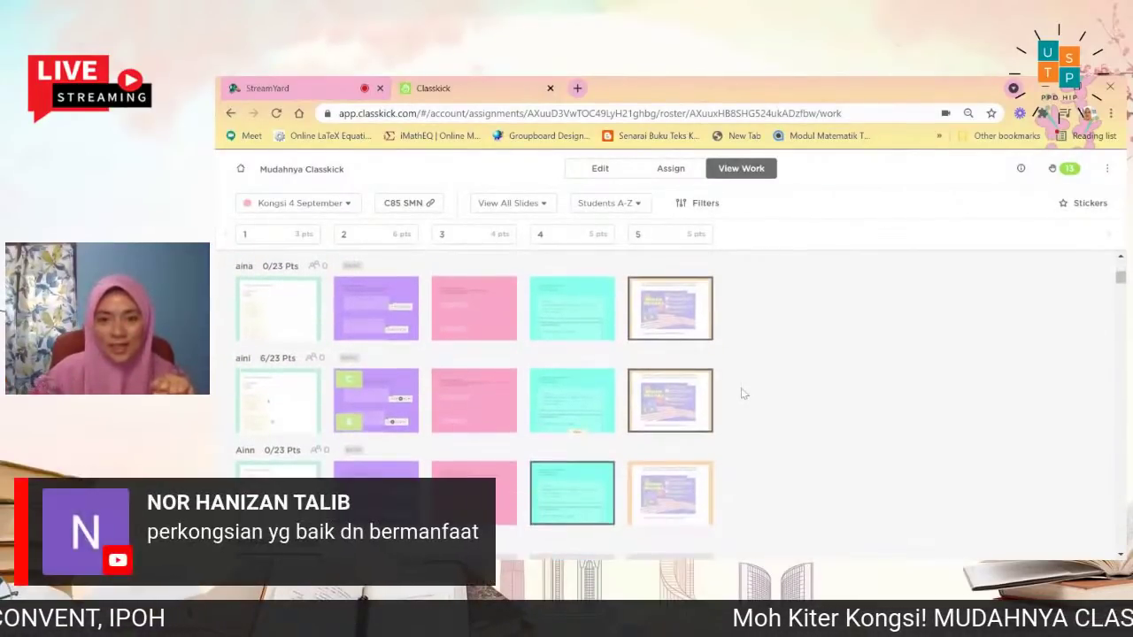
scroll(743, 394, down, 5)
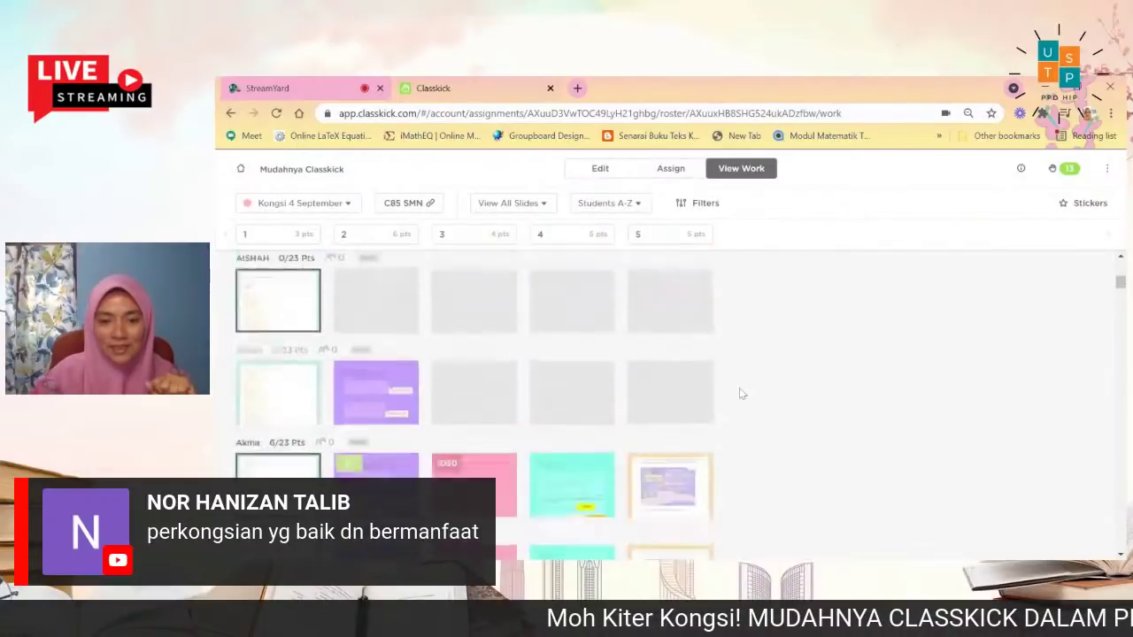
scroll(741, 394, down, 3)
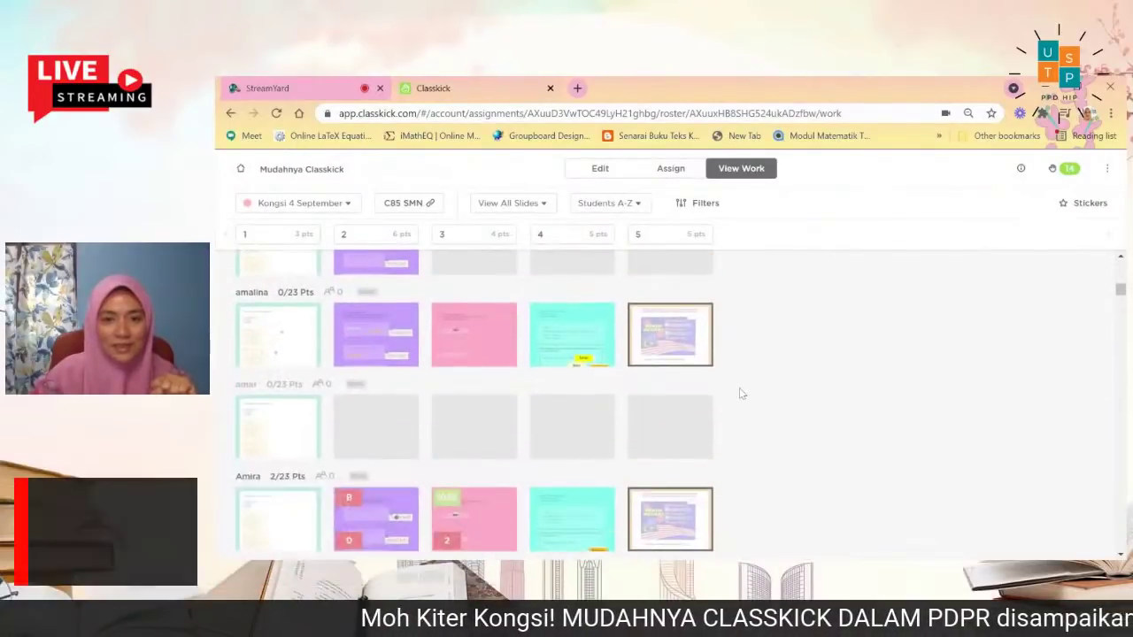
scroll(742, 394, down, 5)
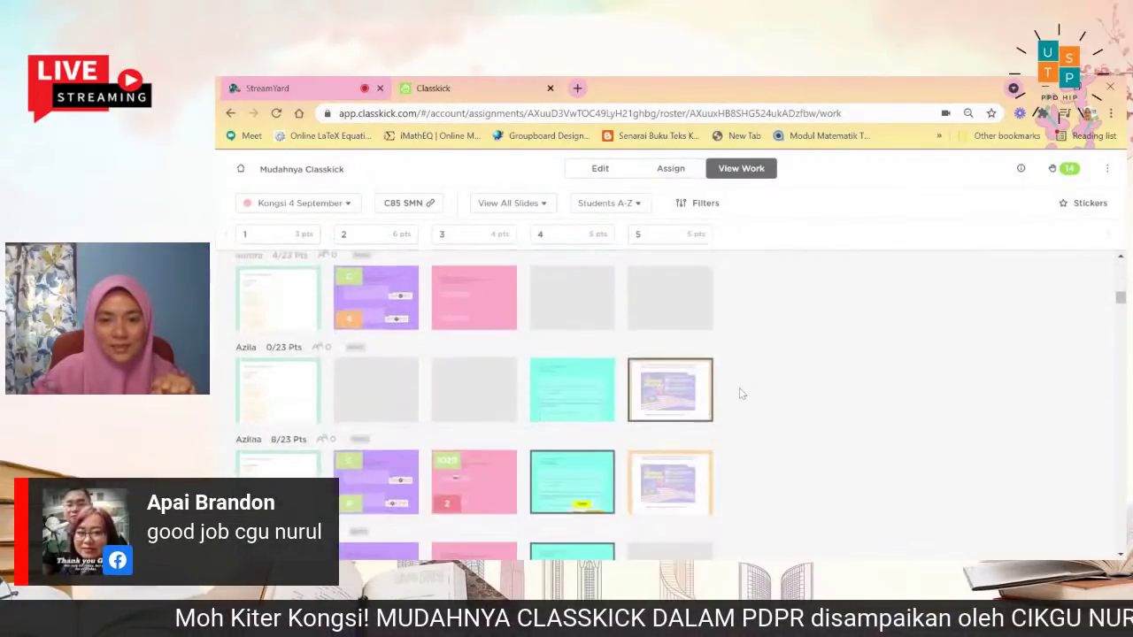
scroll(741, 394, down, 3)
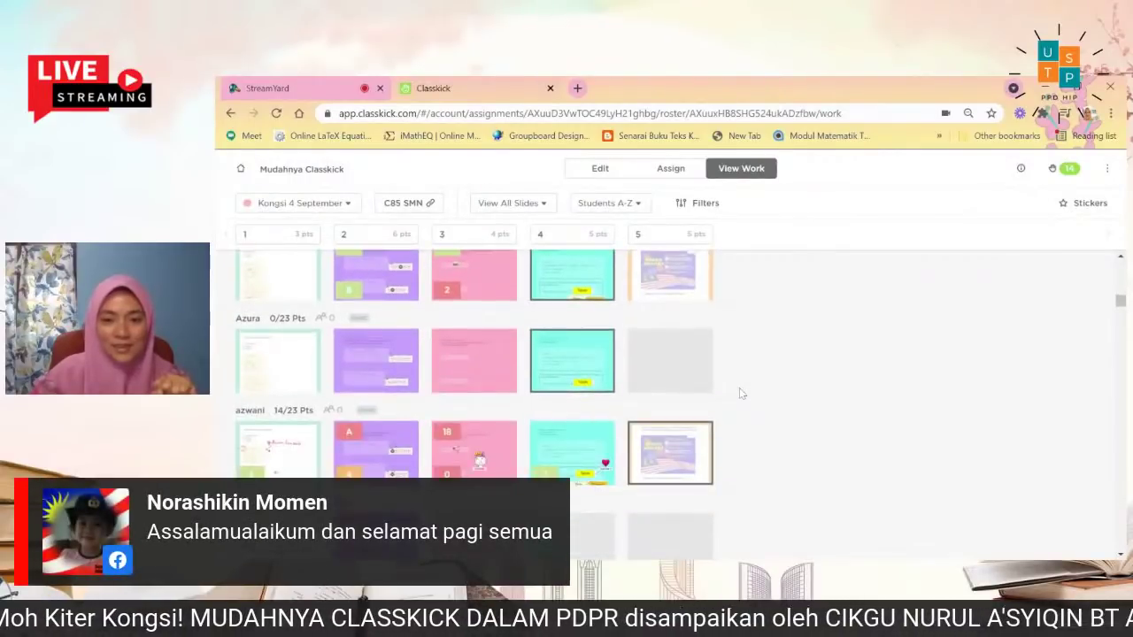
scroll(742, 394, down, 5)
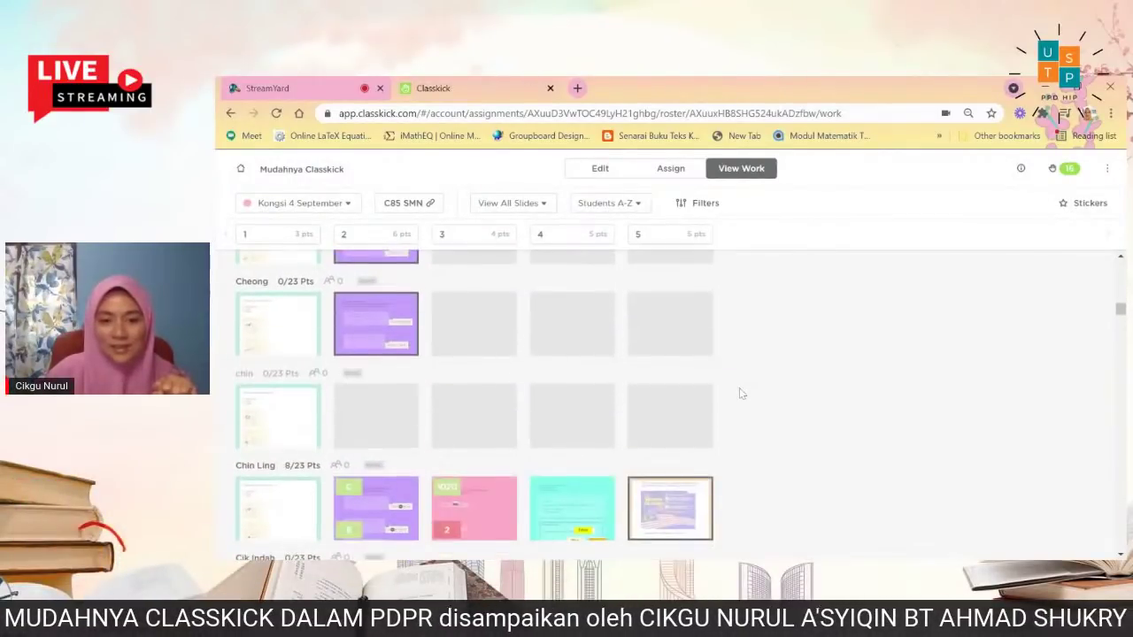
scroll(742, 394, down, 5)
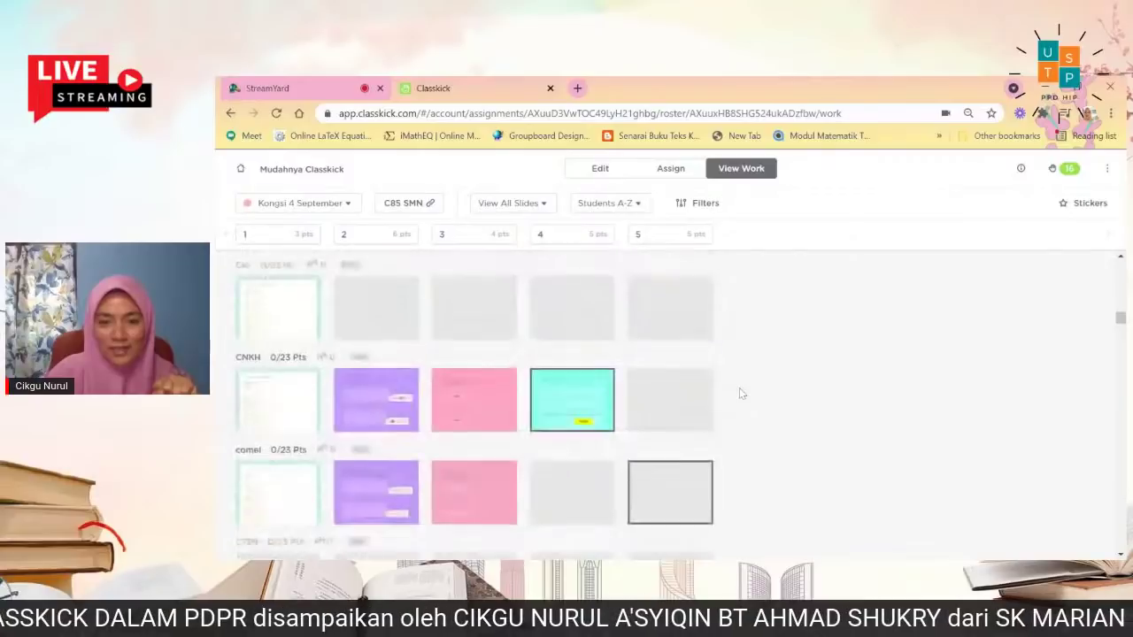
scroll(741, 393, down, 4)
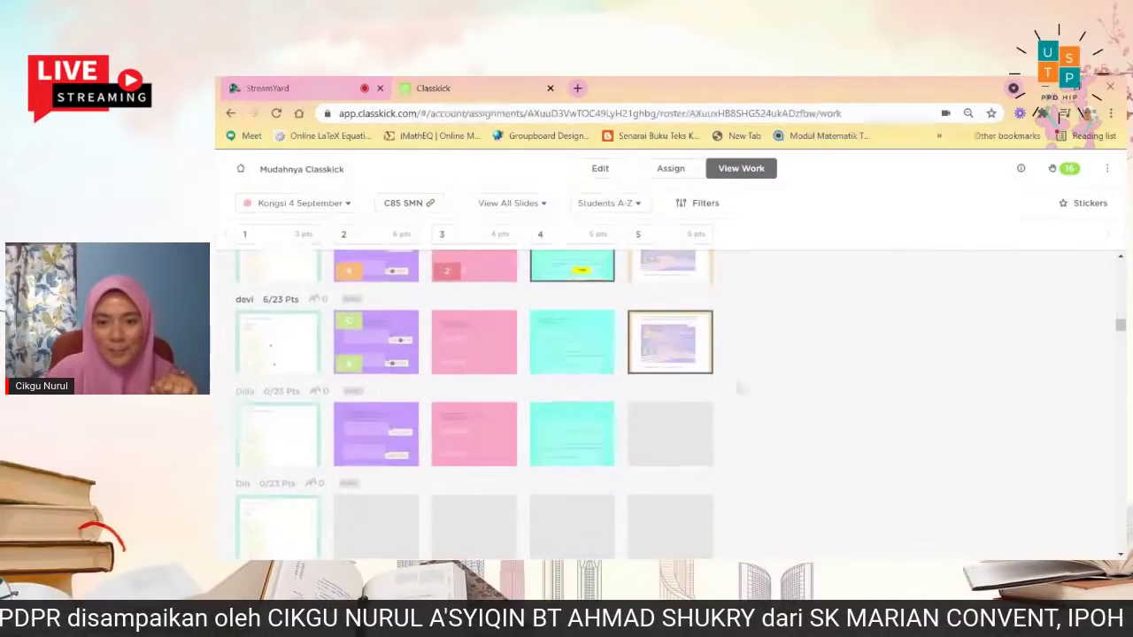
Open the outlined slide 5 of the student with 6/23 points, check its Rukun Negara recording, and return to the overview.
click(669, 354)
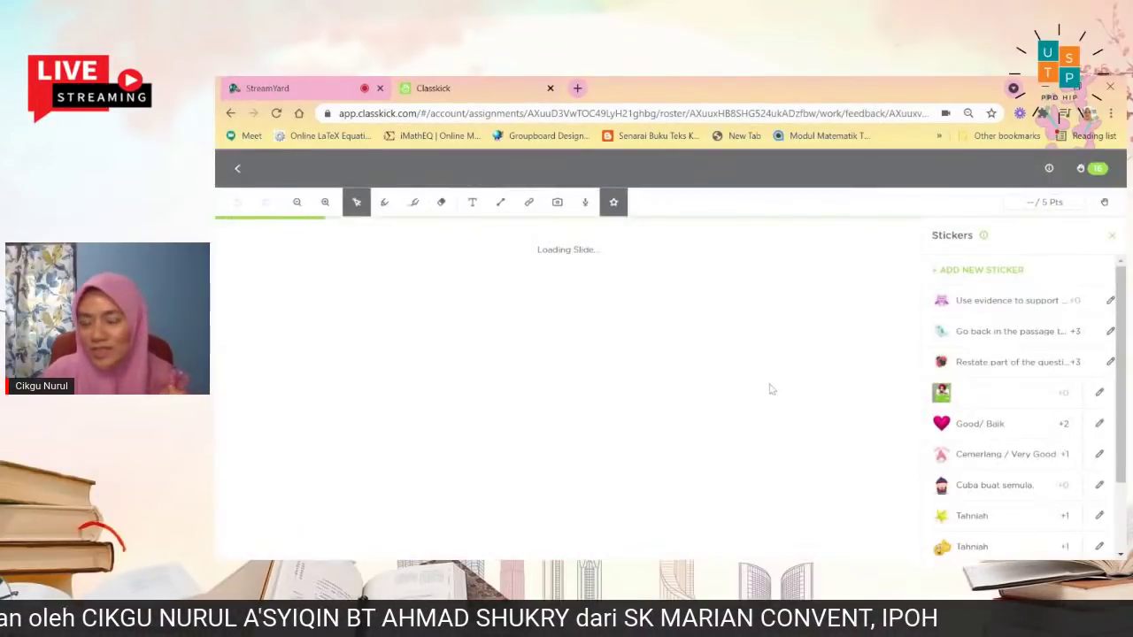
scroll(725, 385, down, 5)
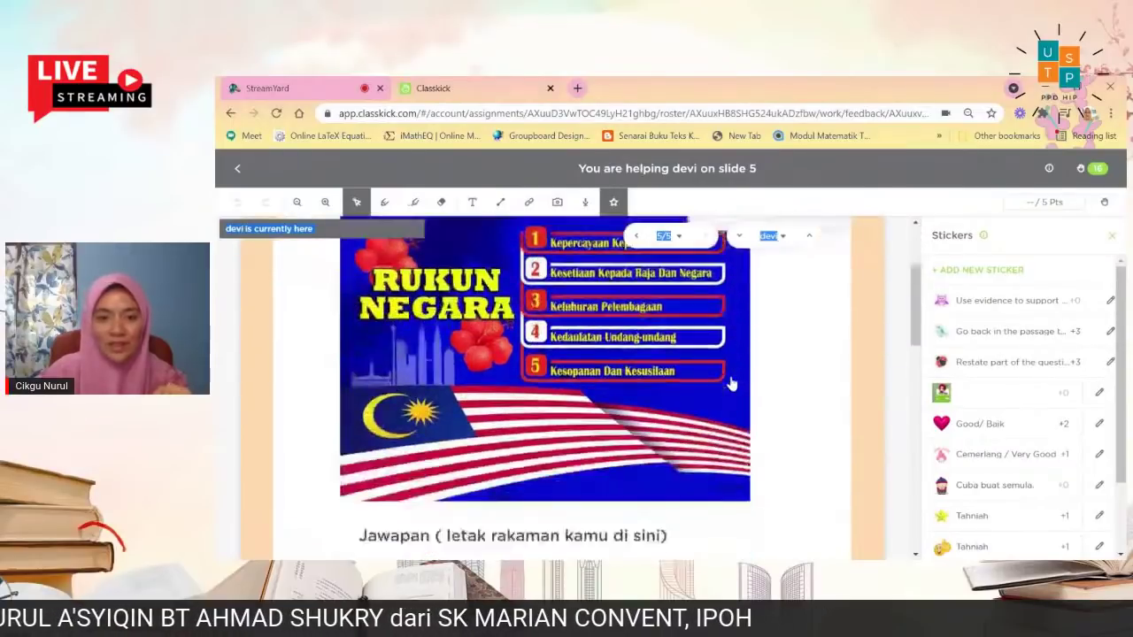
scroll(739, 388, up, 4)
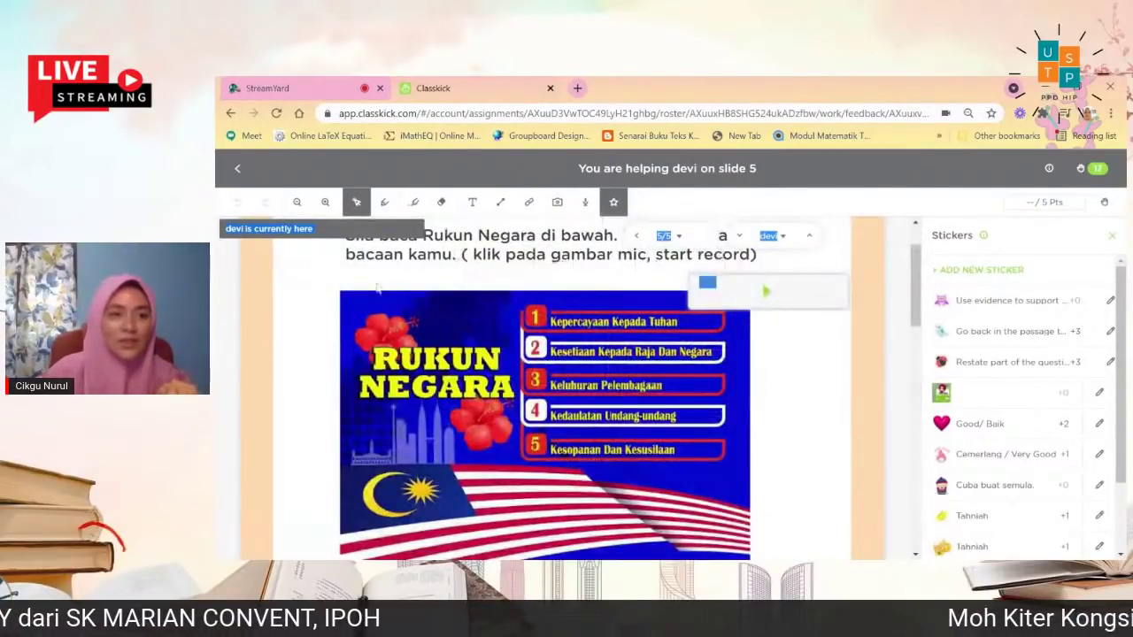
click(237, 168)
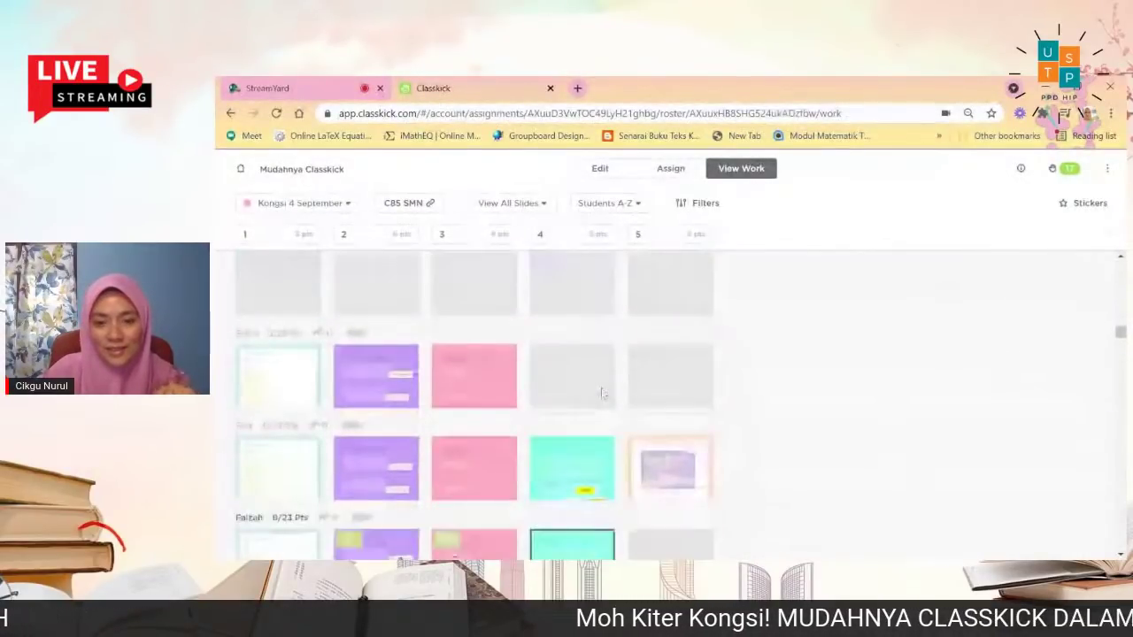
Find the student with 6/23 points whose slide 5 carries a raised-hand help request, and open that slide.
scroll(613, 392, down, 5)
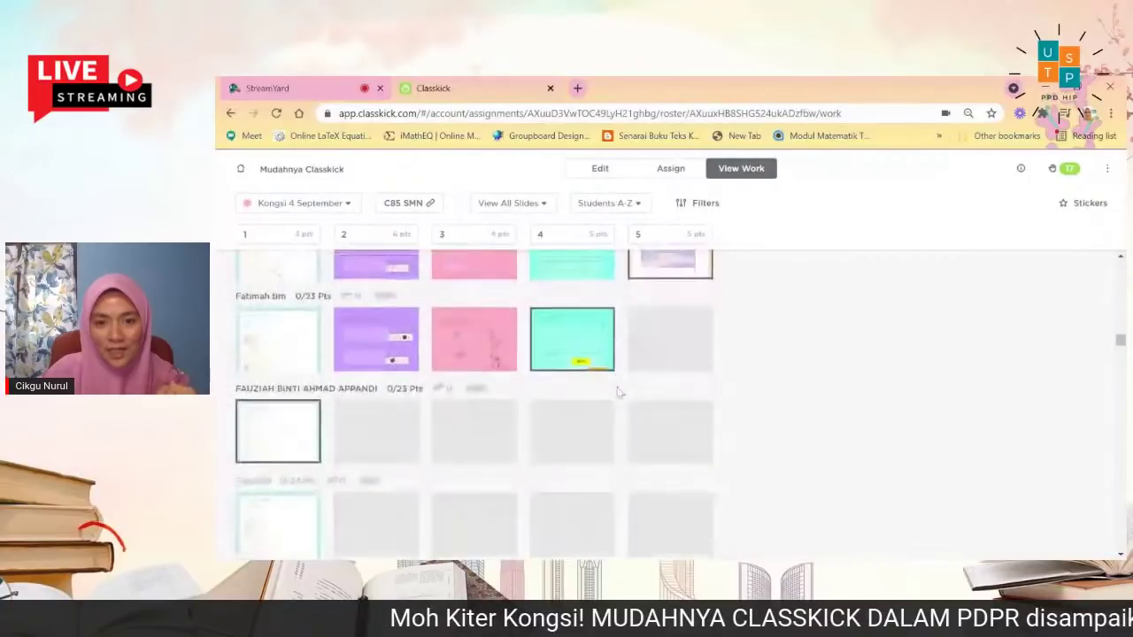
scroll(622, 392, down, 3)
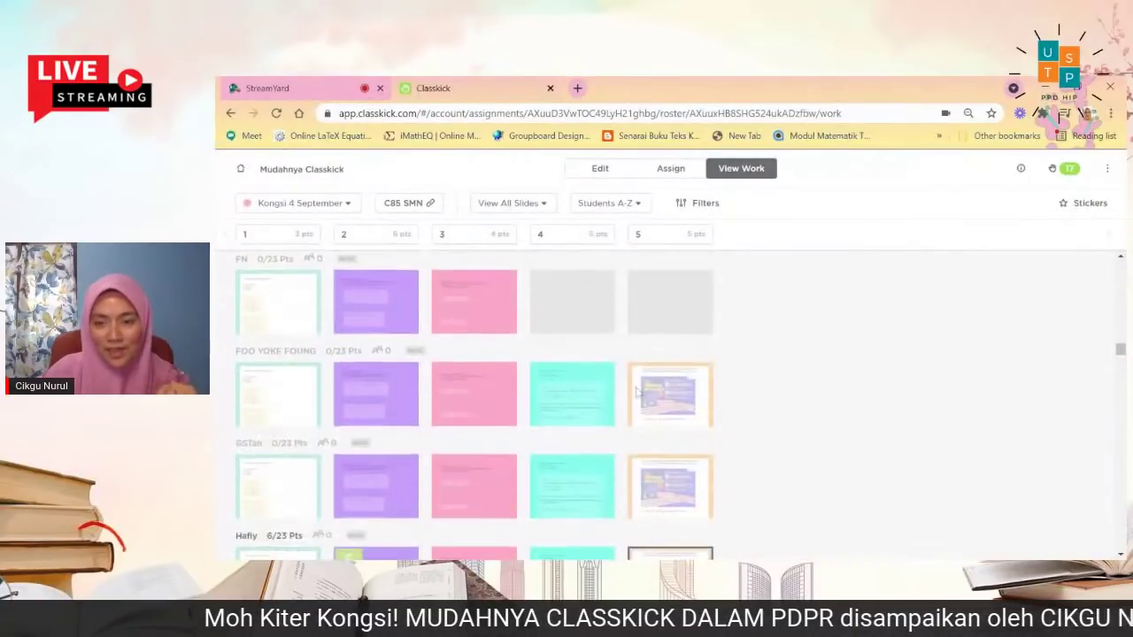
scroll(651, 394, down, 3)
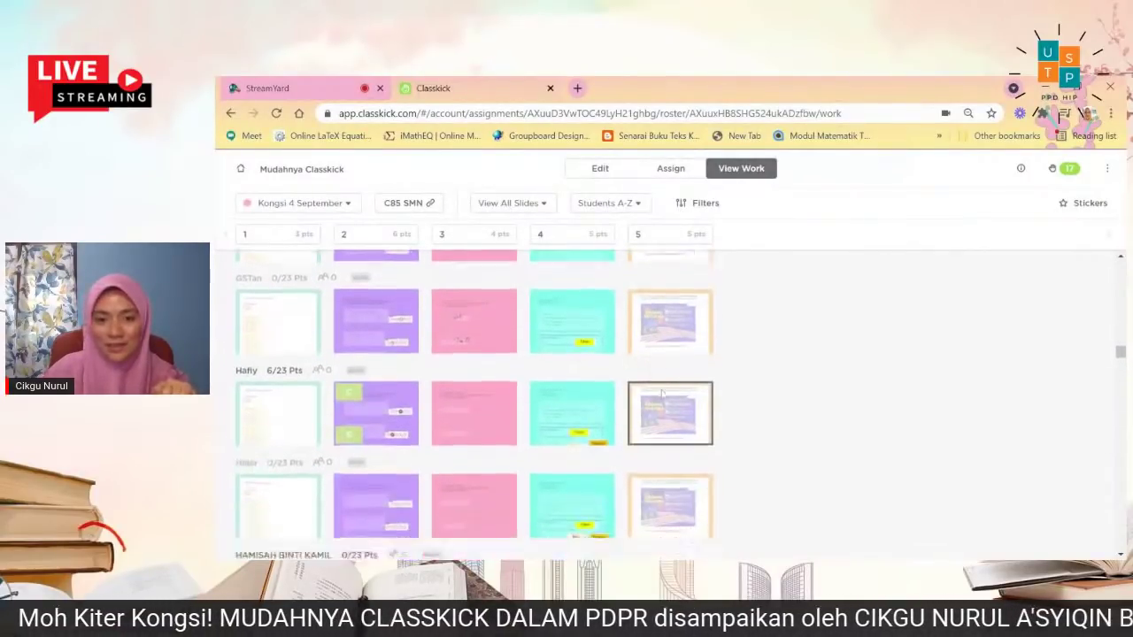
scroll(662, 394, down, 4)
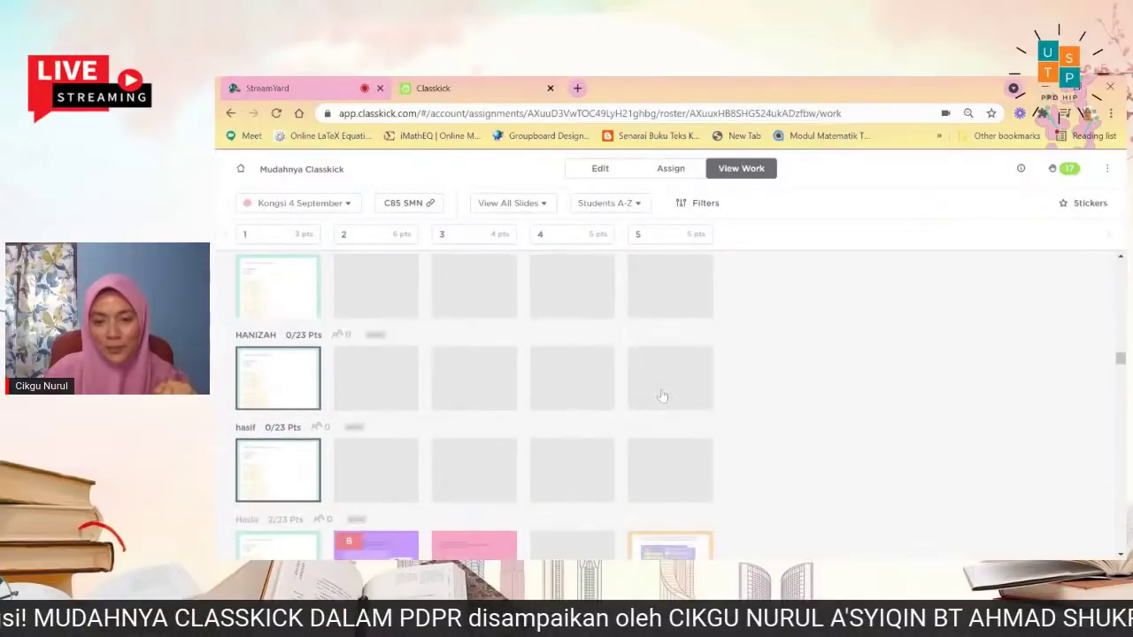
scroll(662, 396, down, 5)
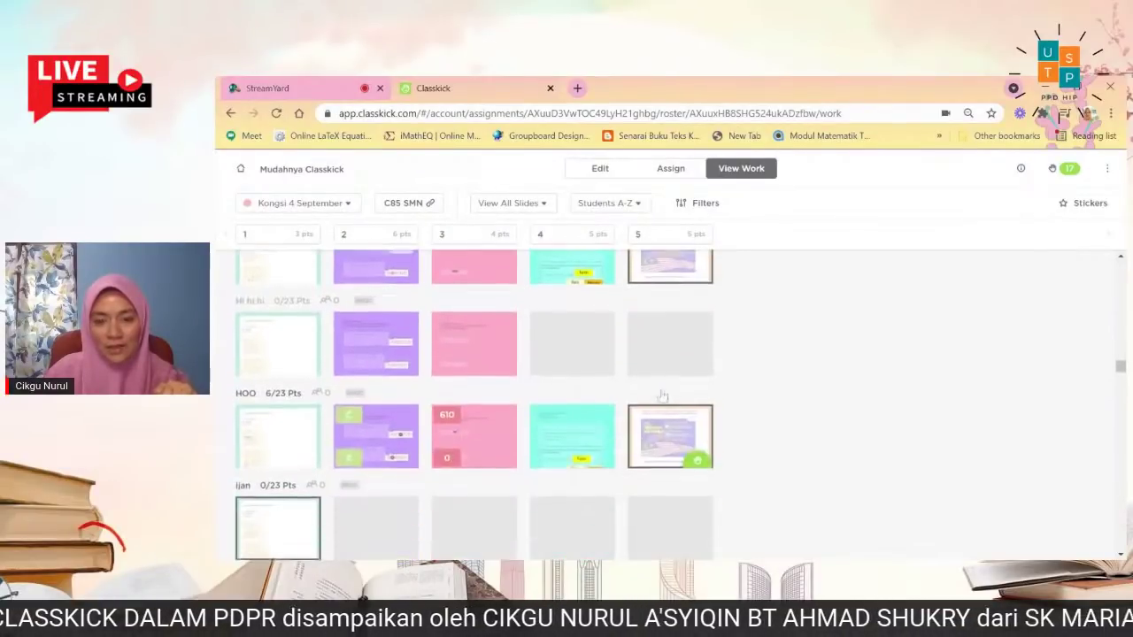
scroll(664, 394, down, 1)
click(670, 370)
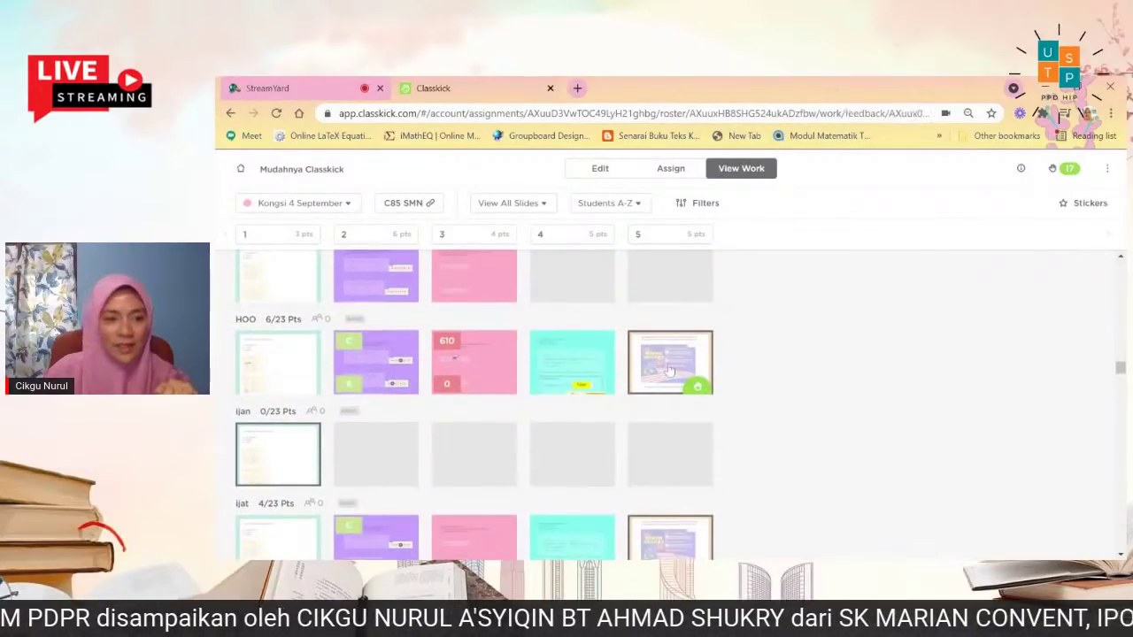
Play the voice recording in the slide's Jawapan area through to its end.
scroll(719, 379, down, 5)
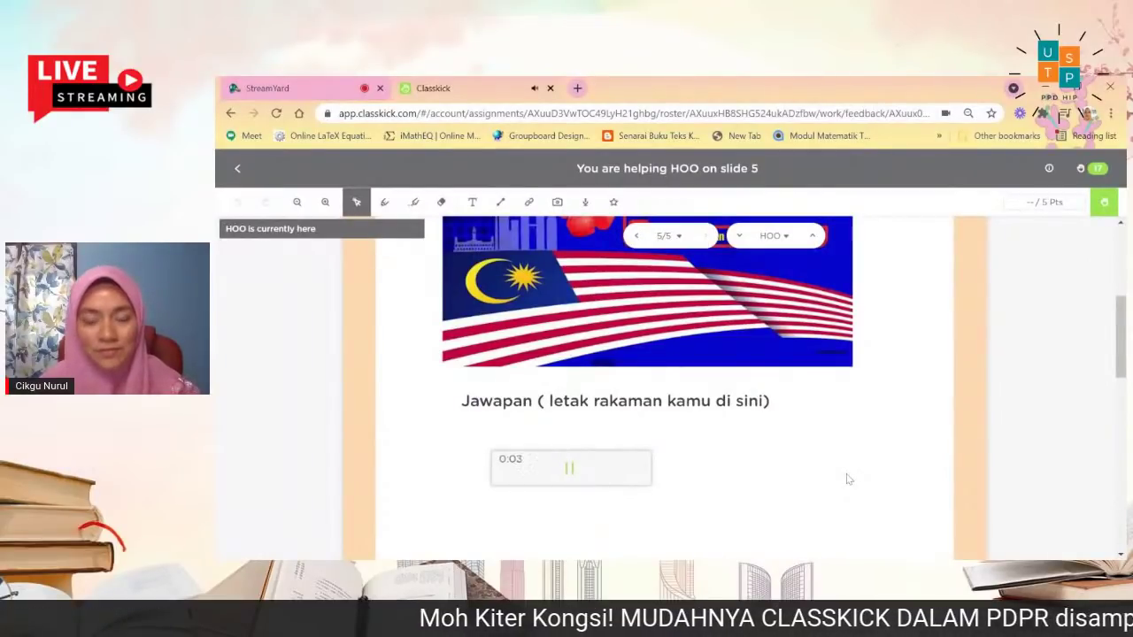
scroll(847, 478, up, 1)
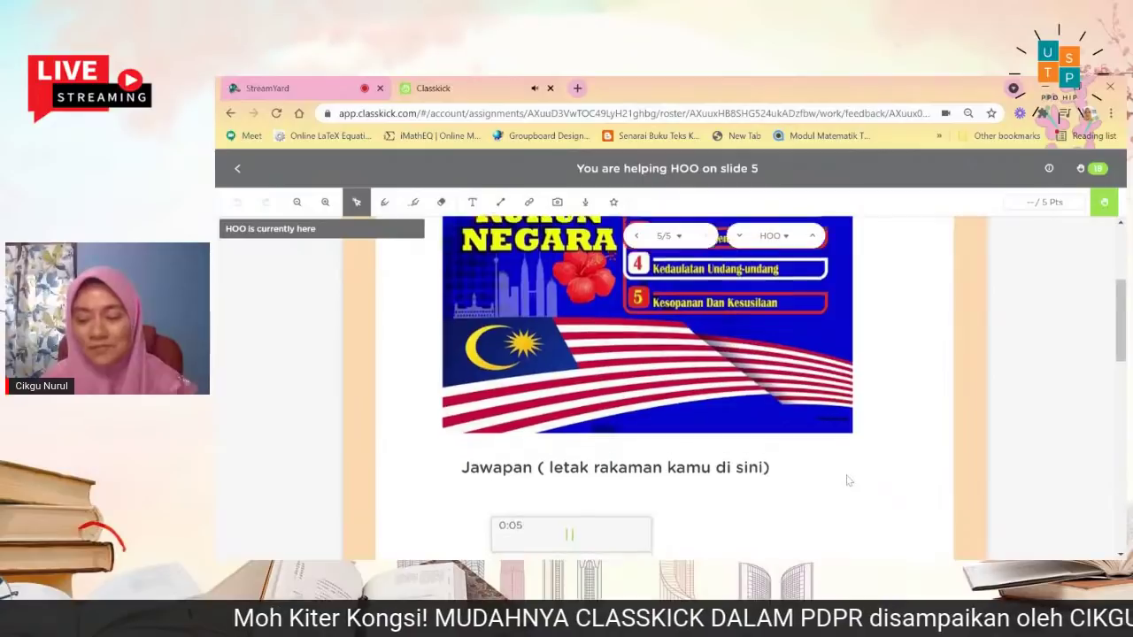
scroll(848, 481, down, 1)
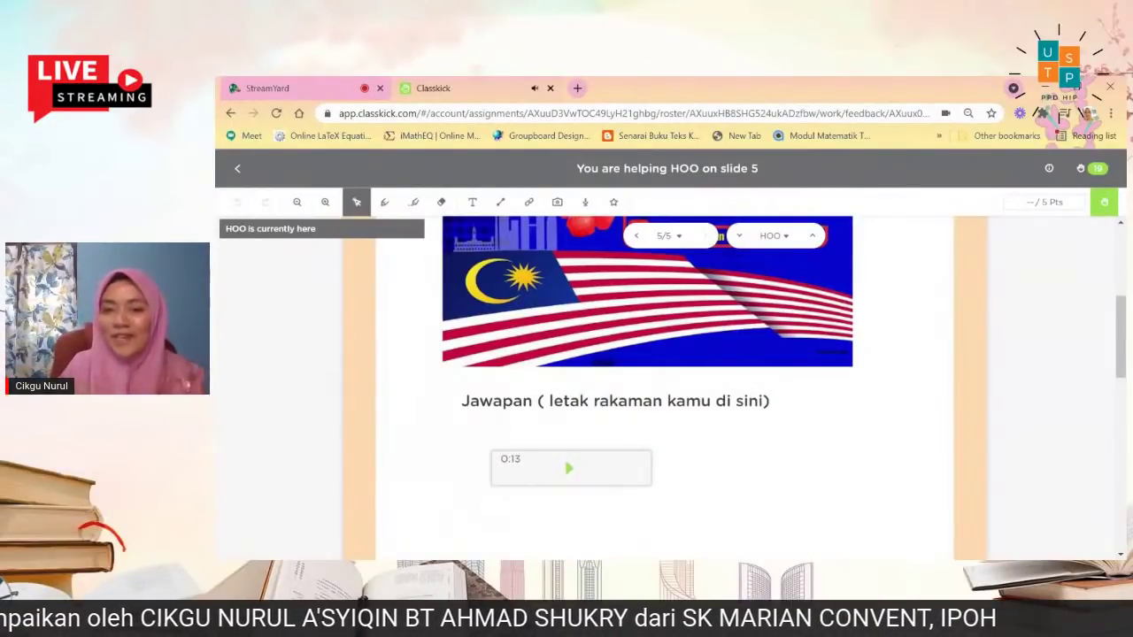
Handwrite "Bagus! Sebutan jelas" in red beside the recording and award the slide 5 of 5 points.
click(384, 202)
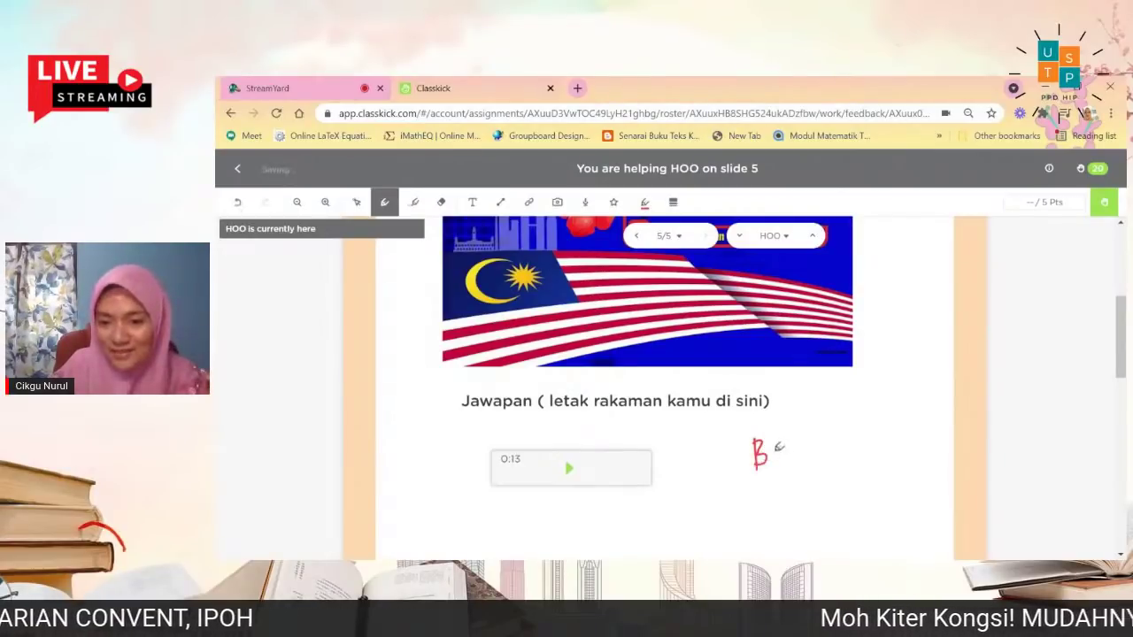
drag(795, 449, 806, 445)
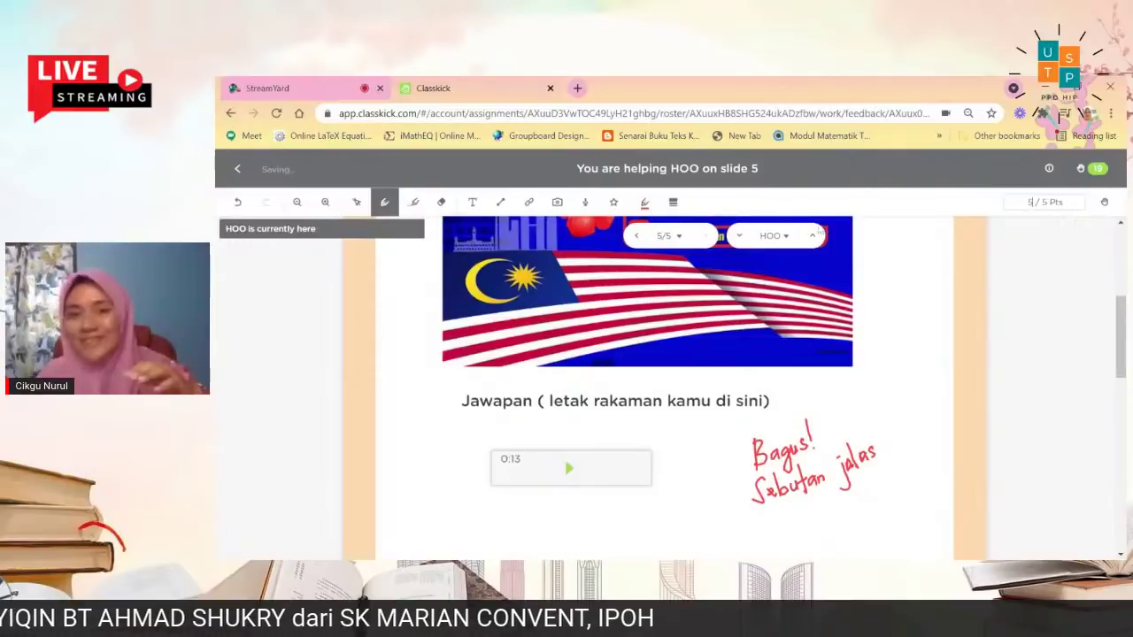
Add the thumbs-up "Tahniah +1" sticker above the handwritten feedback and return to the work overview.
click(614, 202)
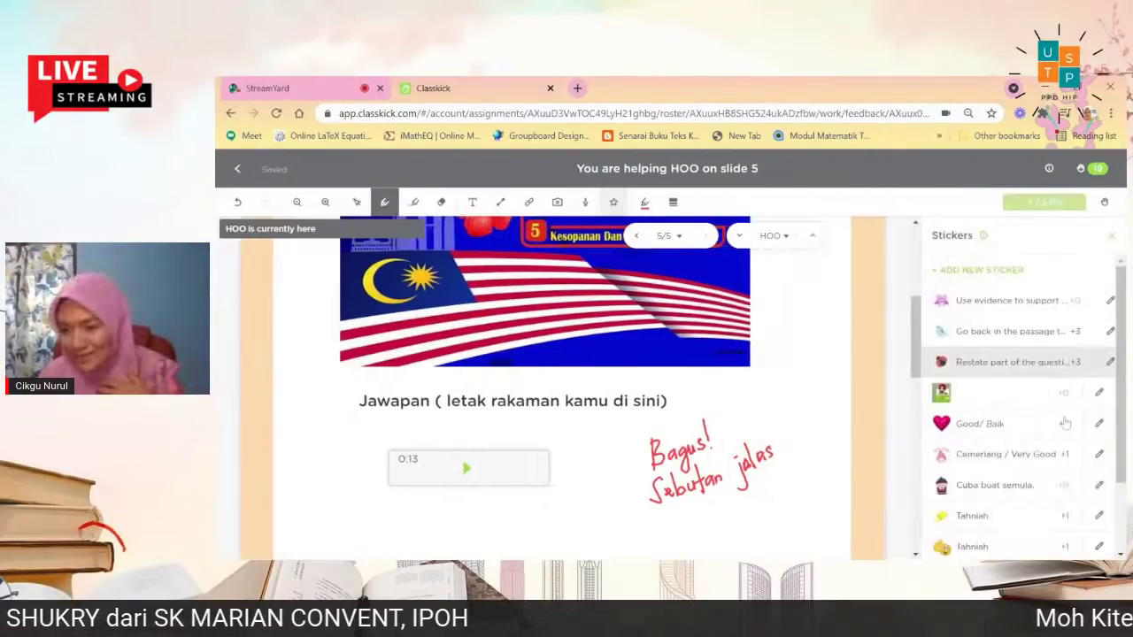
scroll(1018, 442, down, 1)
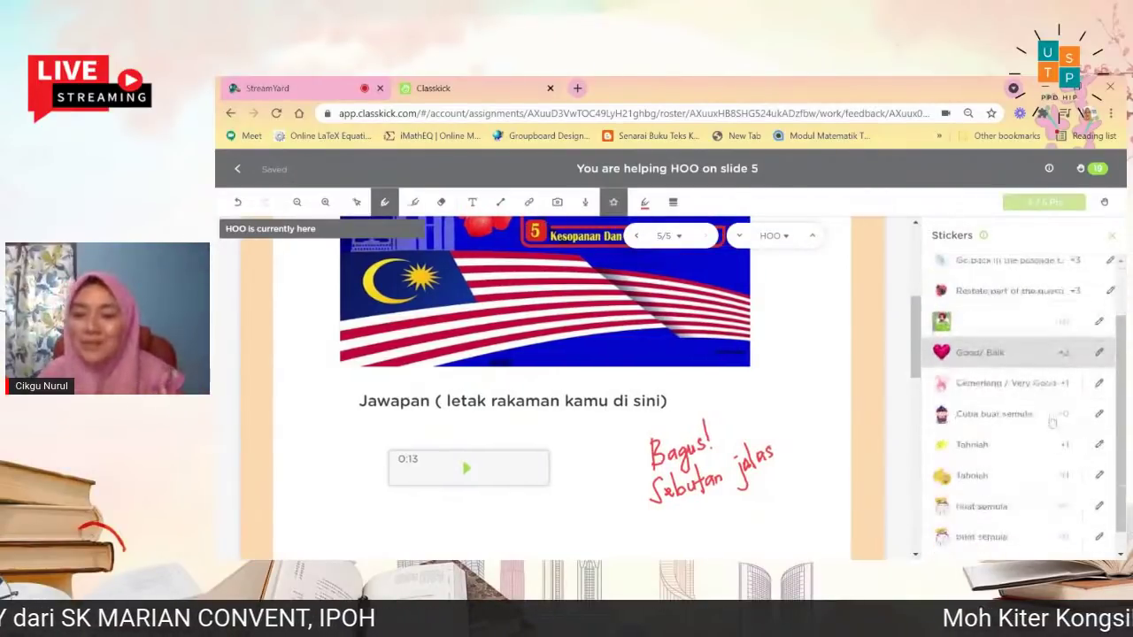
click(1007, 478)
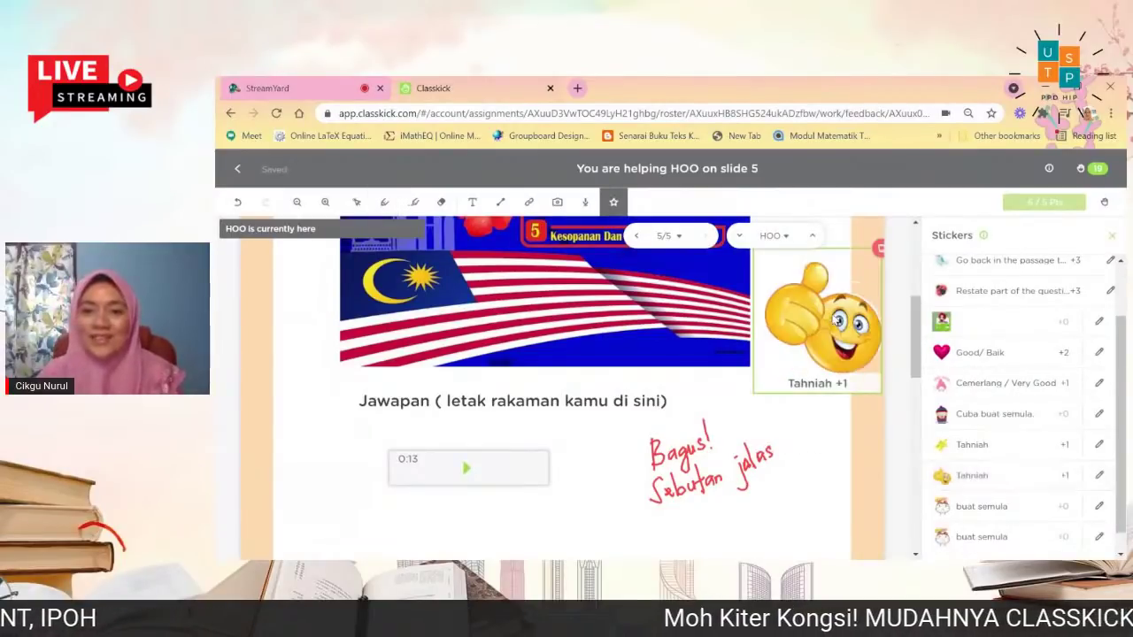
click(807, 367)
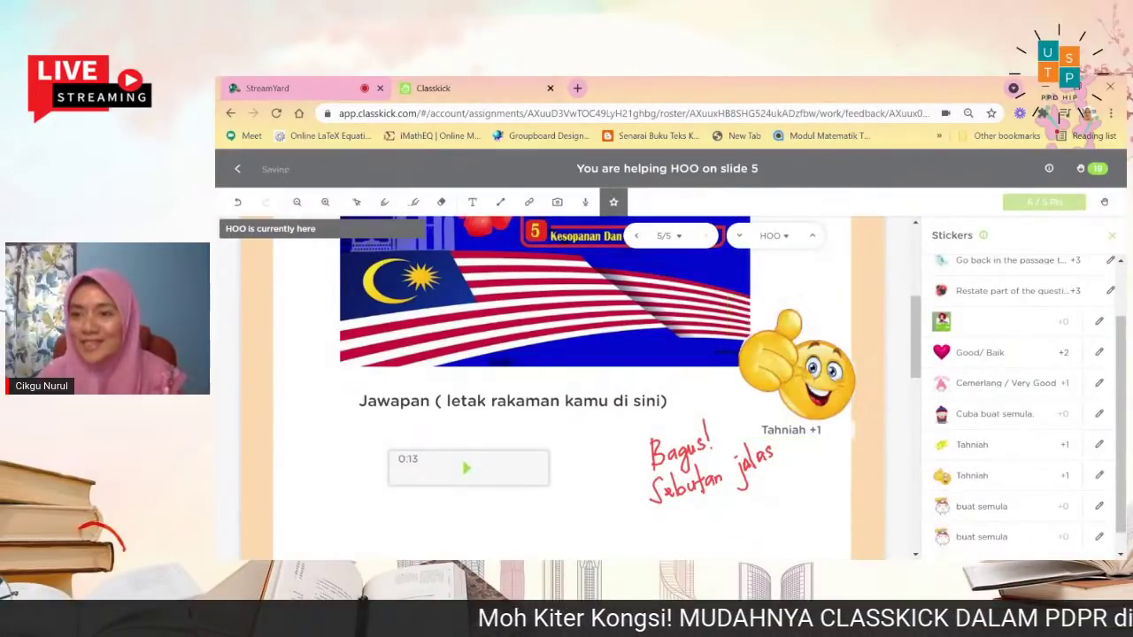
click(1111, 235)
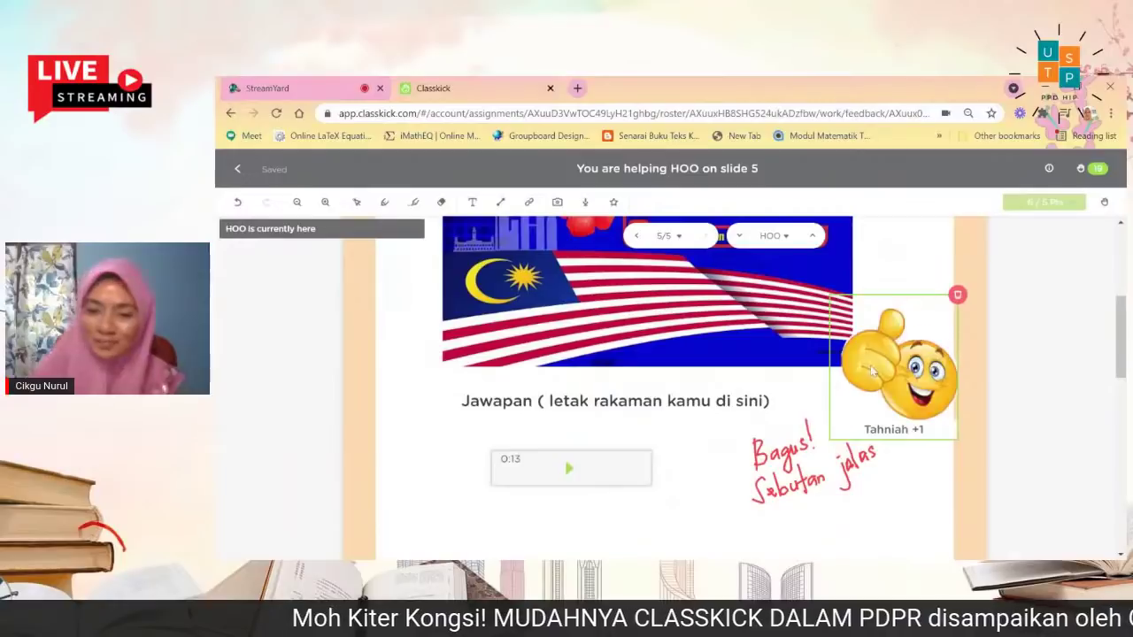
scroll(885, 372, up, 3)
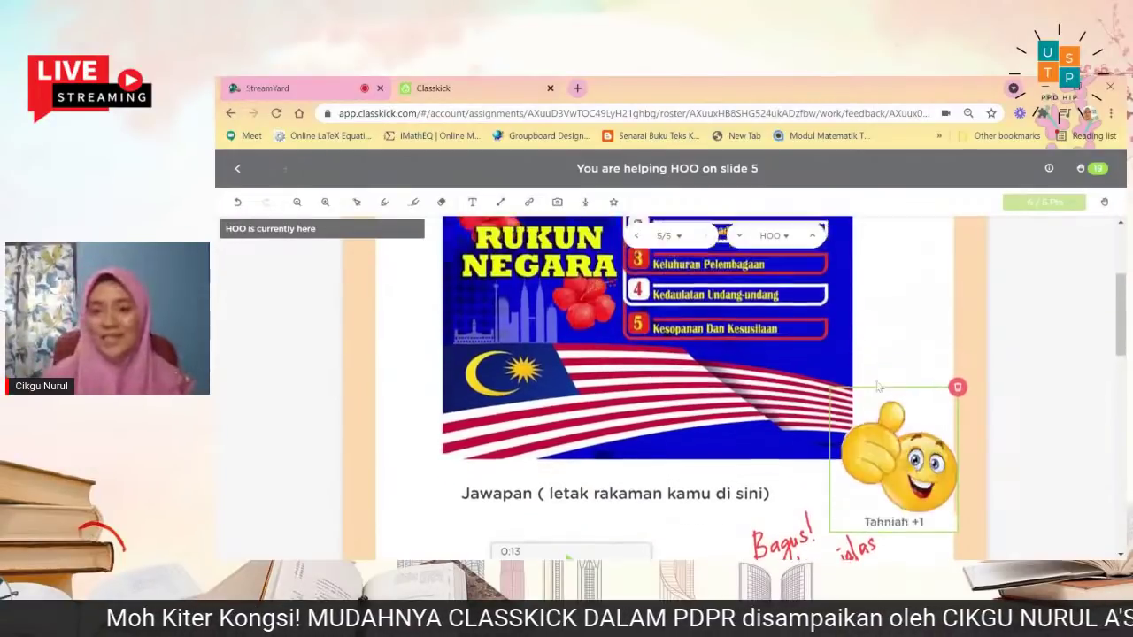
click(237, 169)
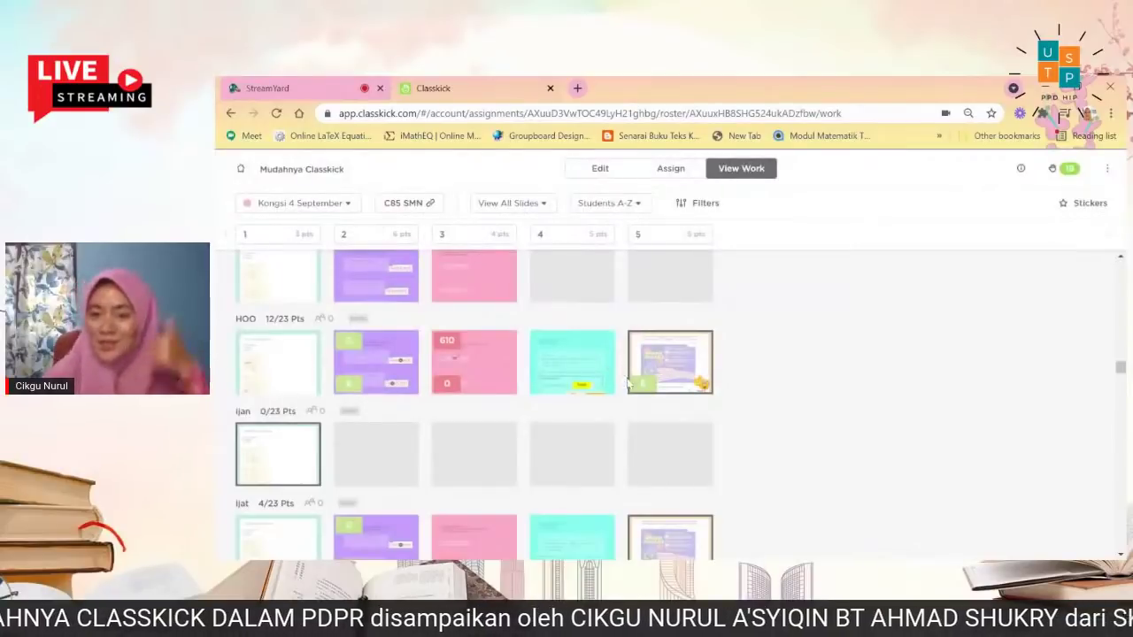
Limit the roster's work view to Slide #1 and open the third student's slide from the grid.
scroll(664, 411, down, 5)
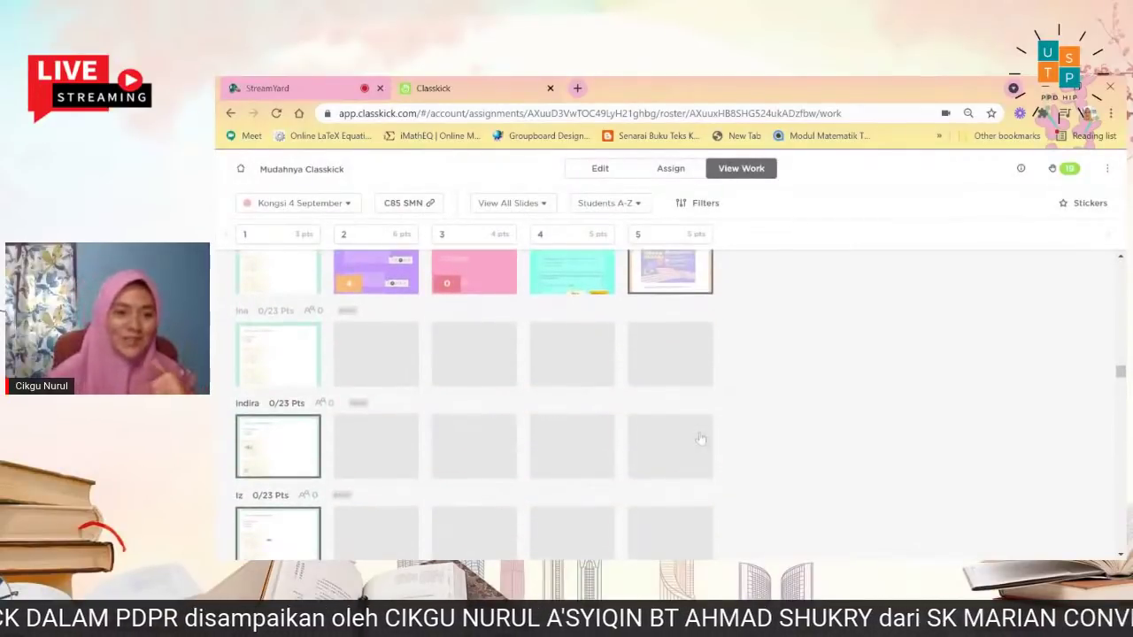
scroll(699, 439, up, 5)
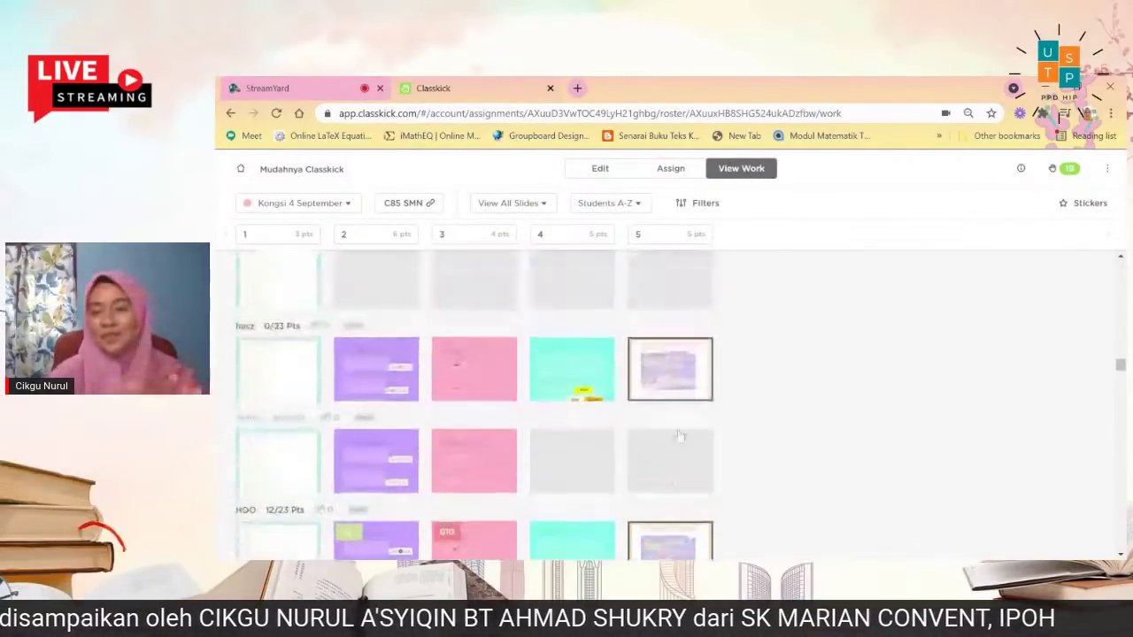
scroll(673, 435, up, 3)
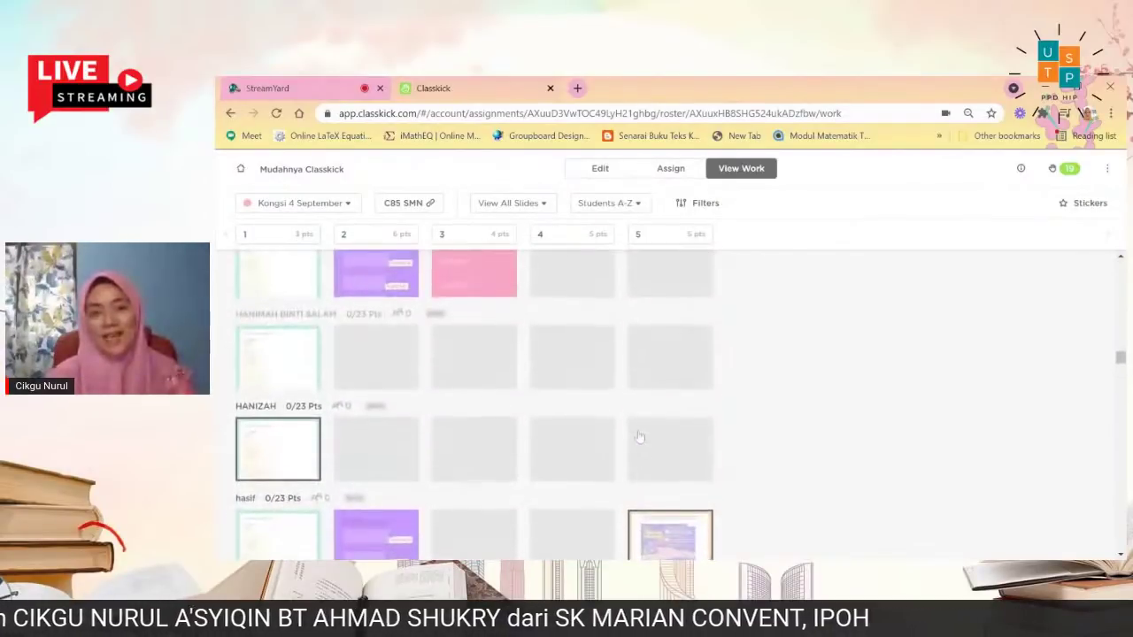
scroll(640, 436, up, 3)
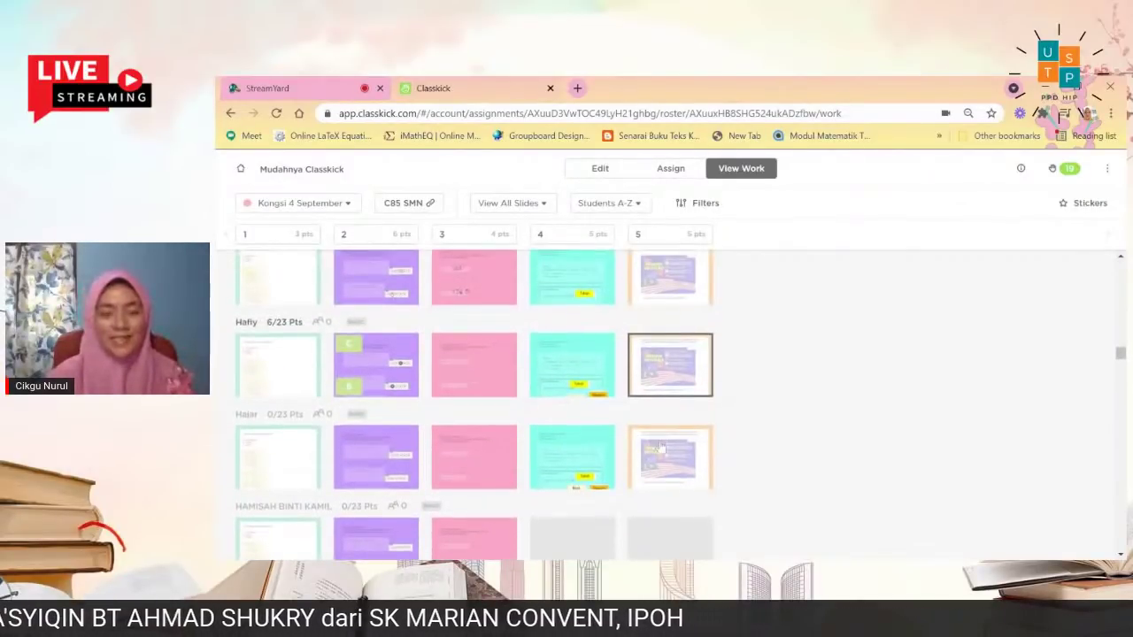
scroll(659, 449, up, 4)
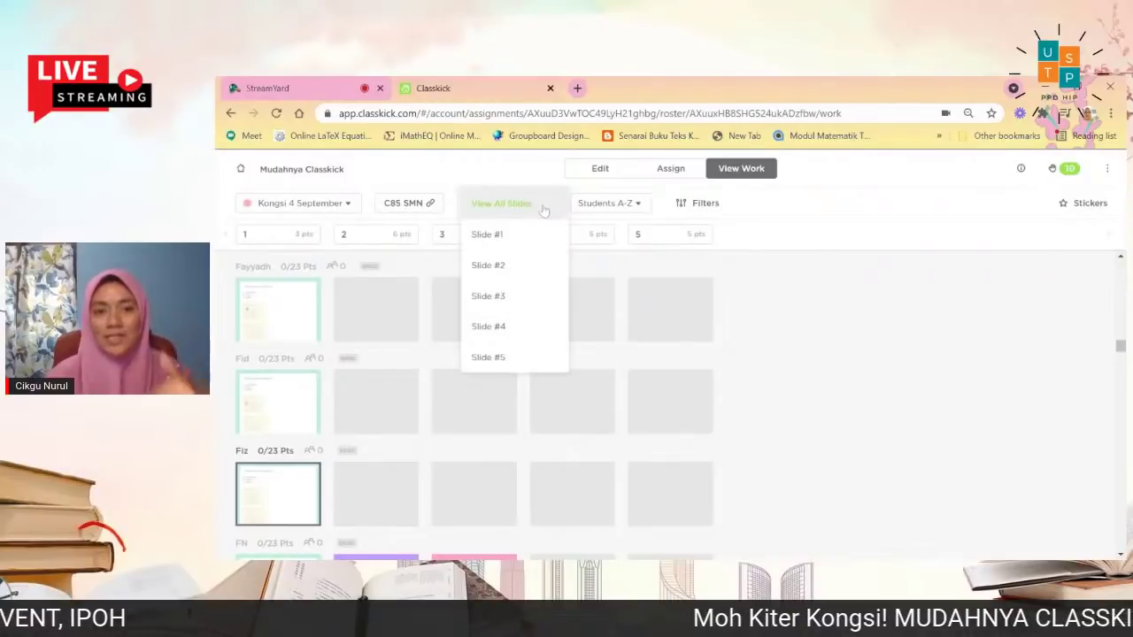
click(519, 245)
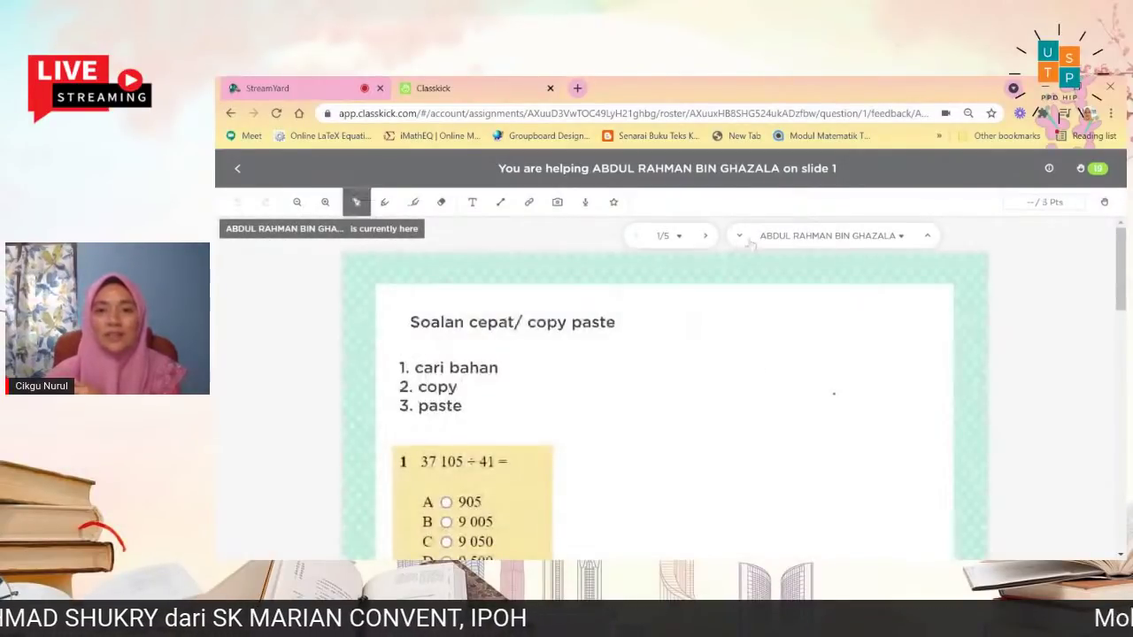
Return to the Slide #1 grid and look over the students' answers.
click(237, 169)
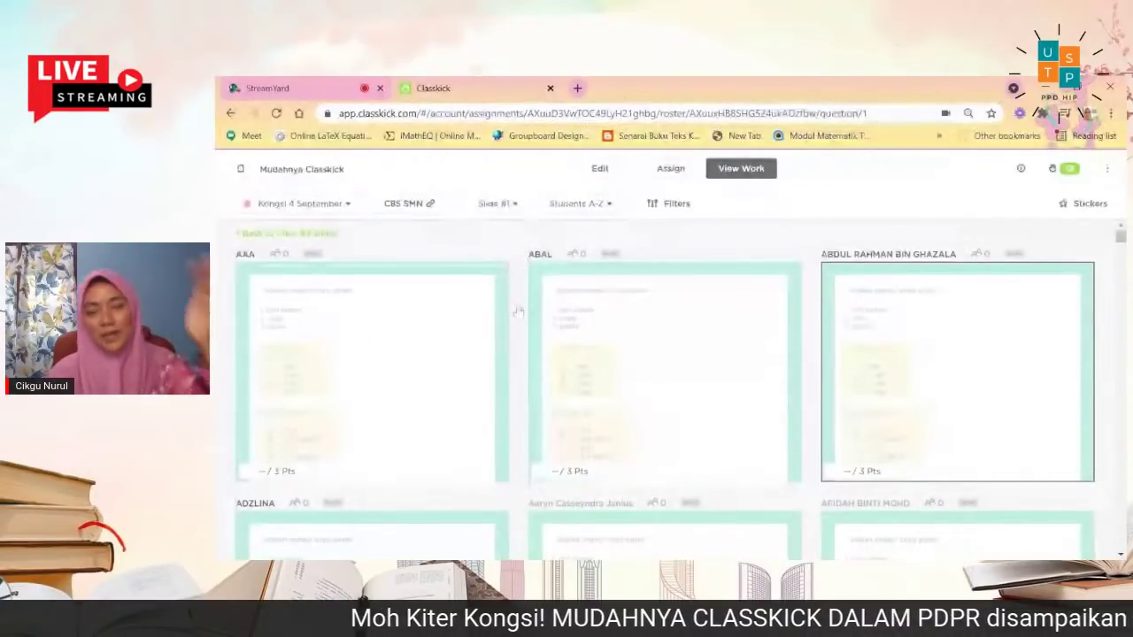
scroll(540, 327, down, 1)
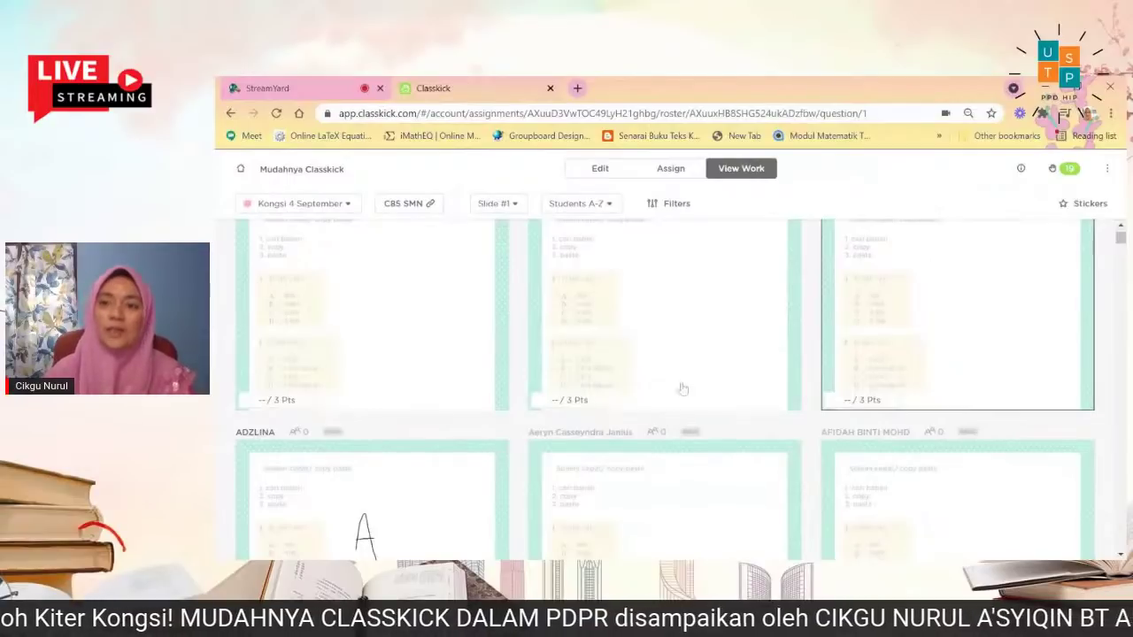
scroll(683, 398, up, 1)
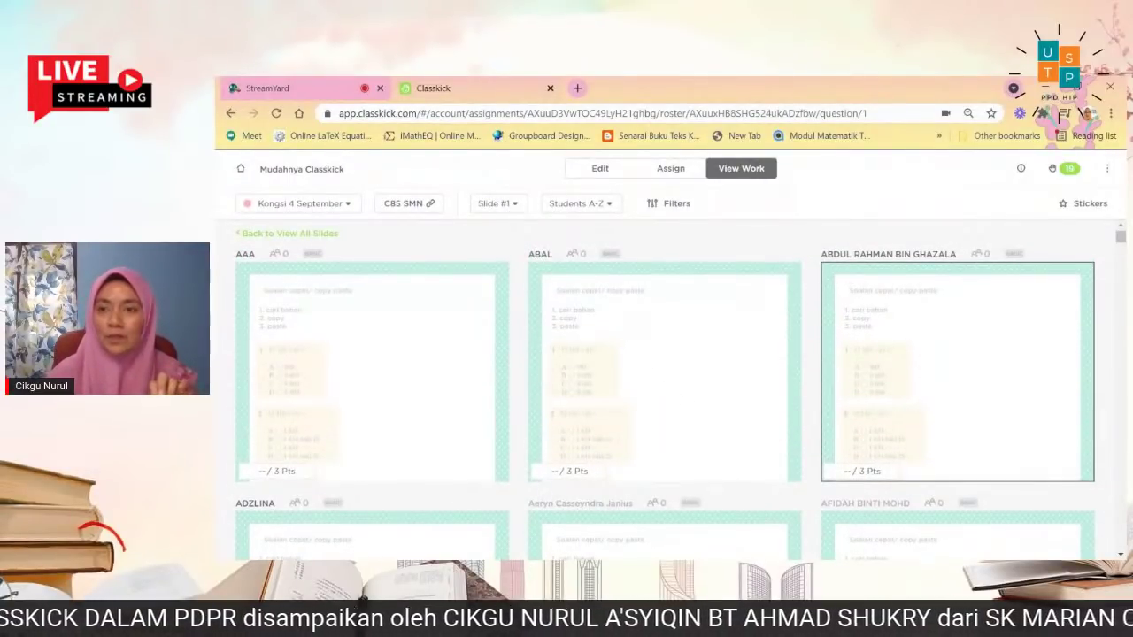
Review the assignment's additional options for sharing, exporting student work, grades and answers, and managing the roster.
click(1108, 170)
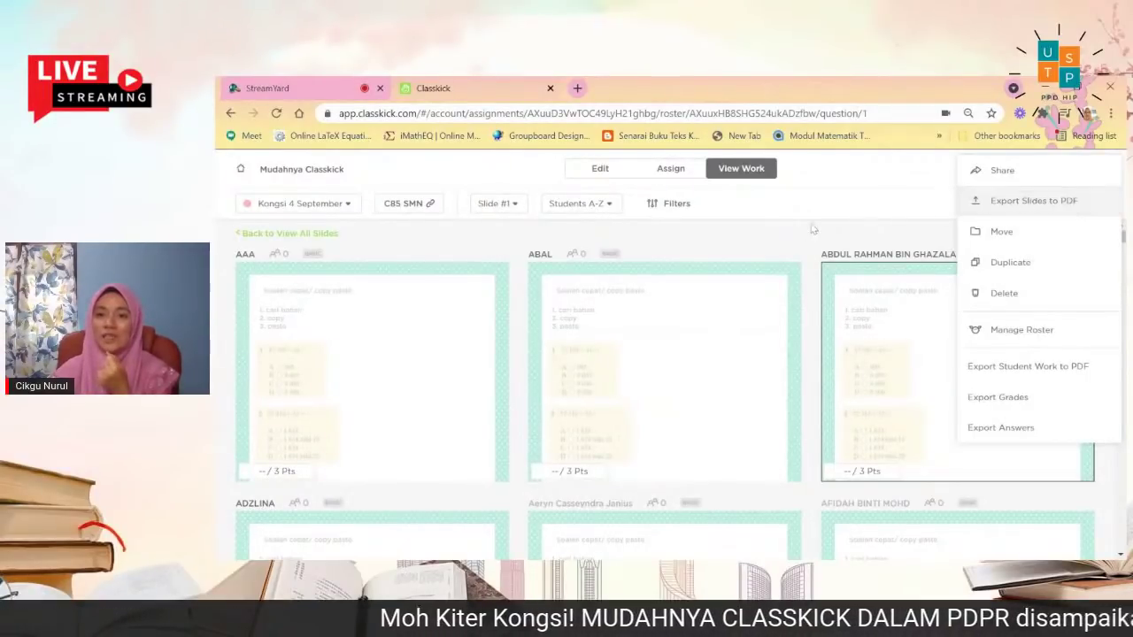
click(762, 233)
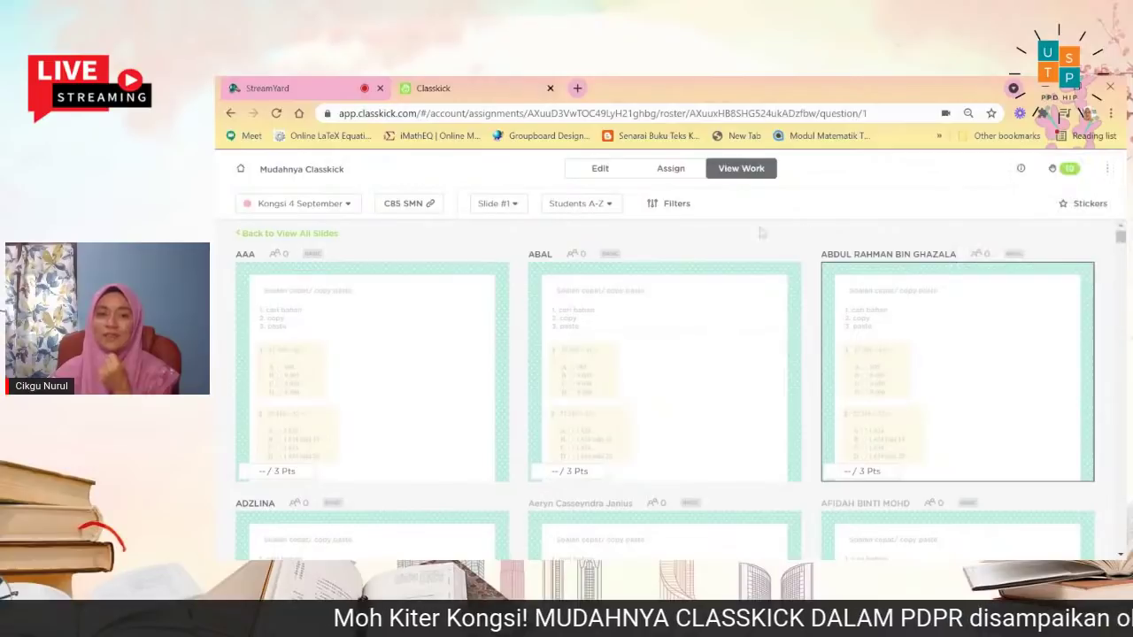
click(1106, 168)
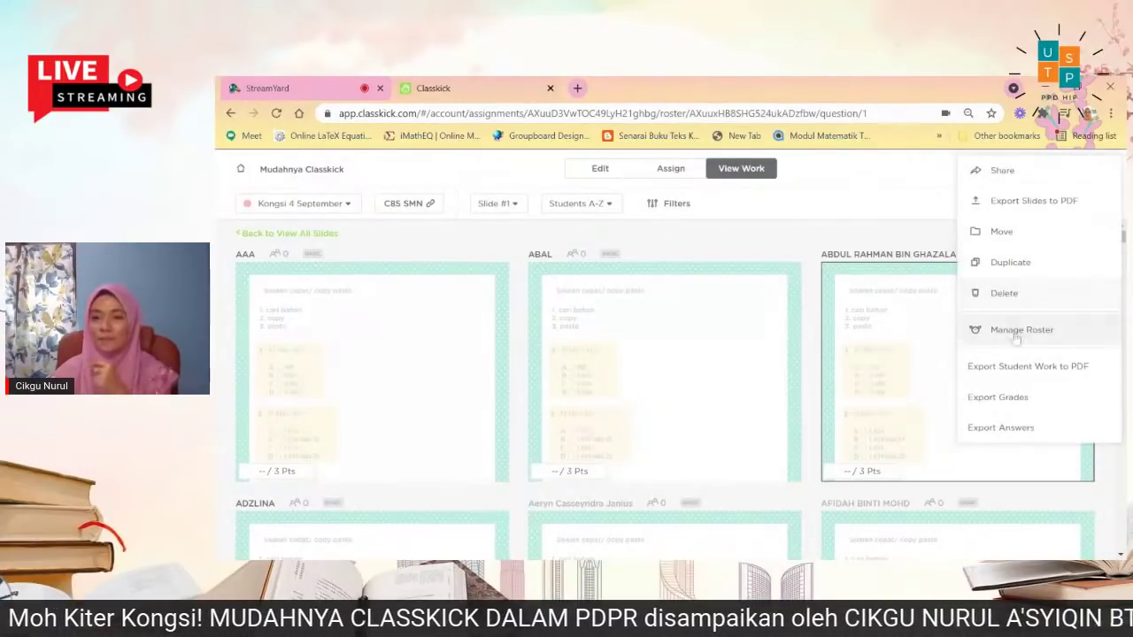
click(852, 232)
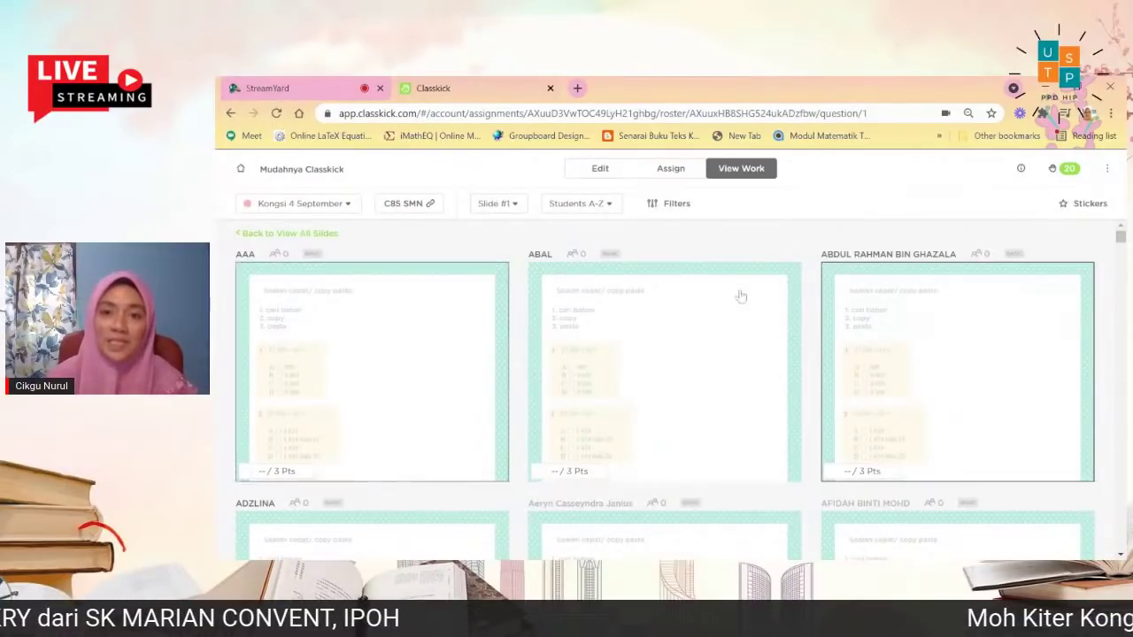
Return to the assignments list and open the assignment "Penukaran Unit Masa ( Tahun, Bulan dan Minggu)".
click(239, 168)
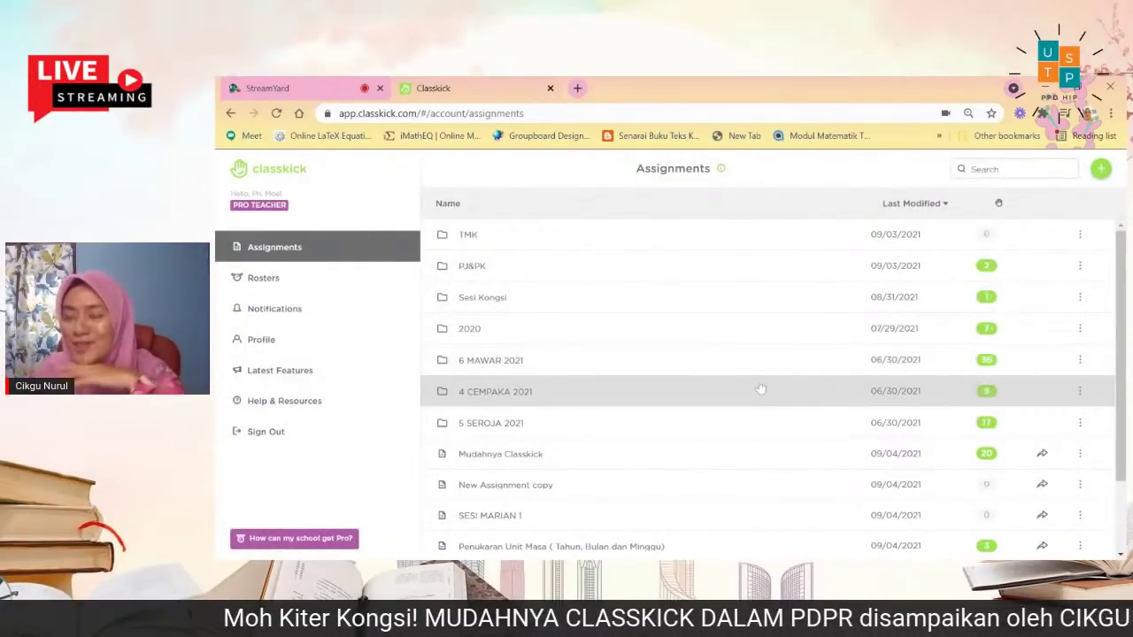
scroll(737, 397, down, 2)
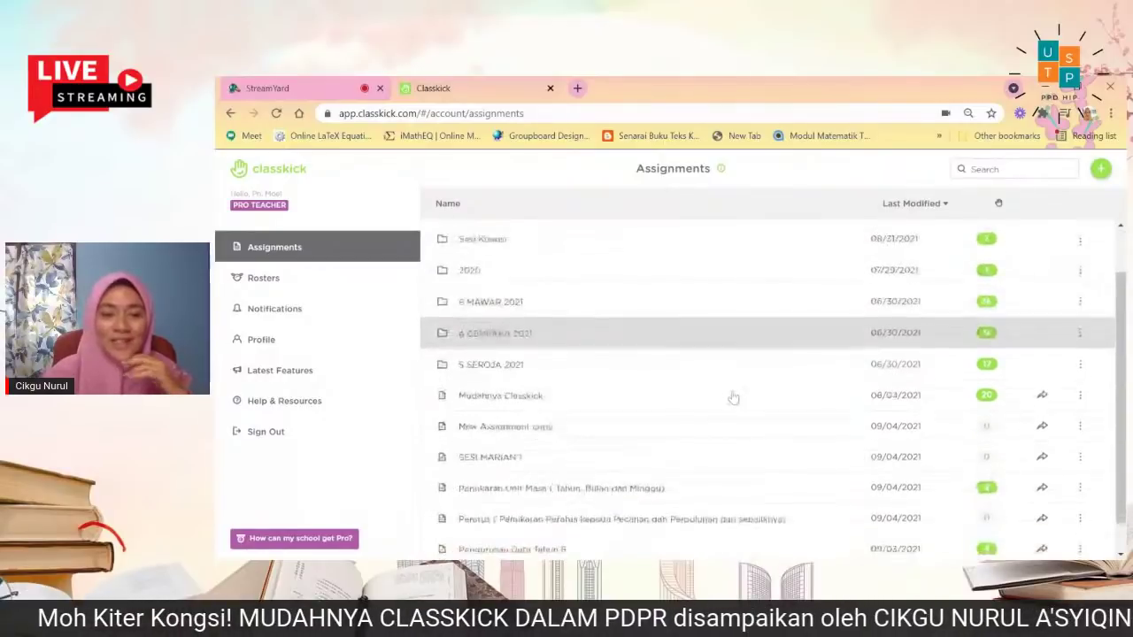
scroll(722, 404, down, 1)
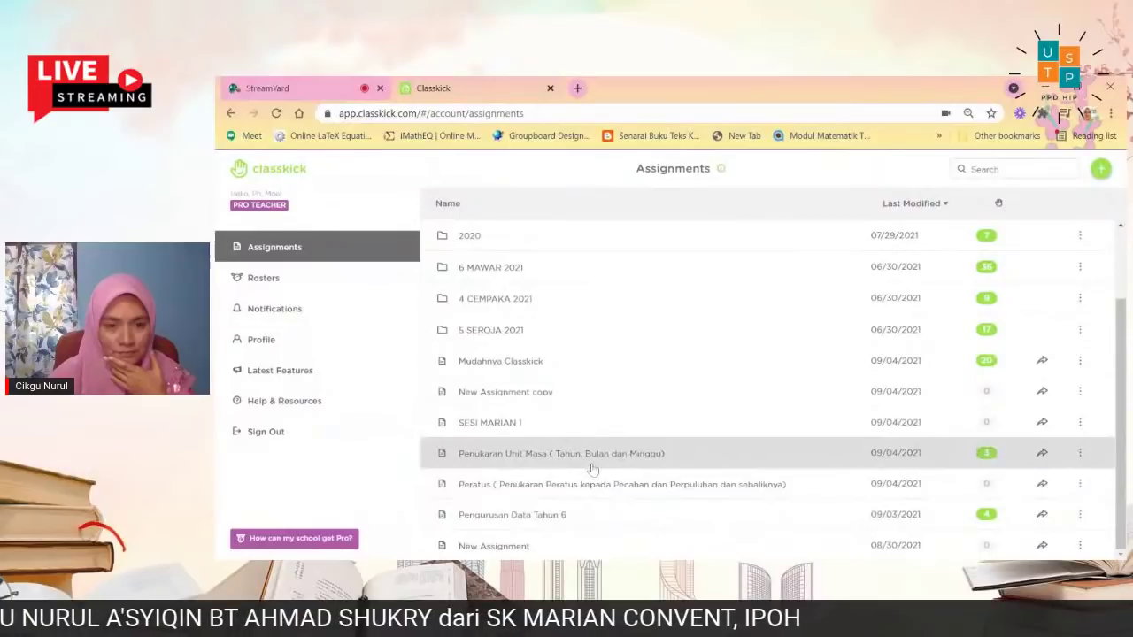
click(593, 469)
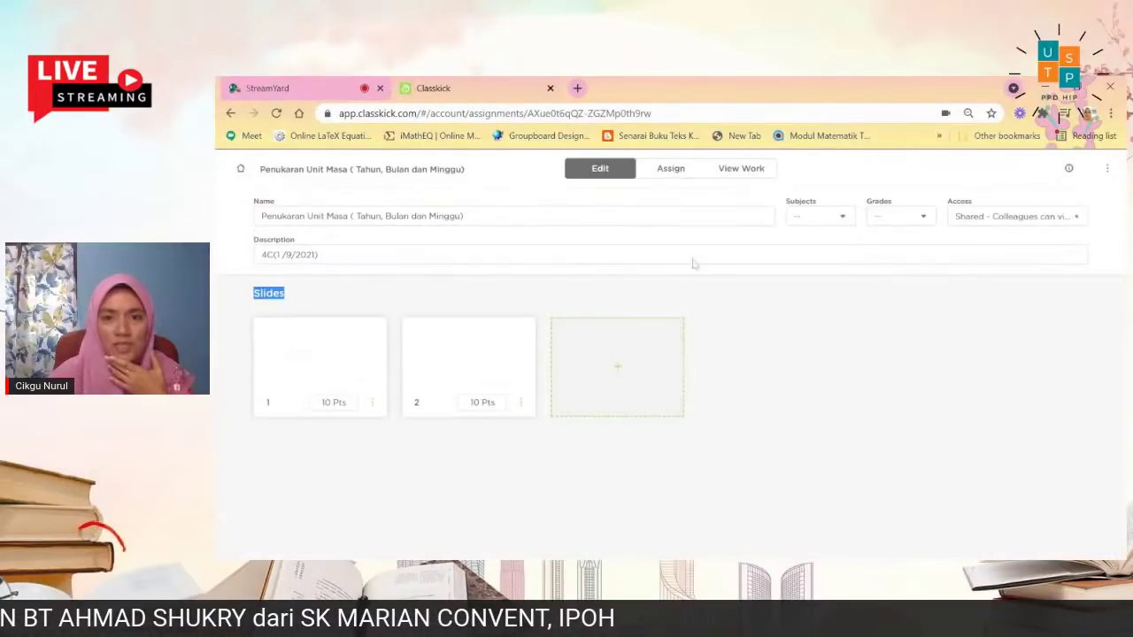
Look over the students' work for "Penukaran Unit Masa ( Tahun, Bulan dan Minggu)" in the KELAS 4 CEMPAKA 2021 roster.
click(738, 181)
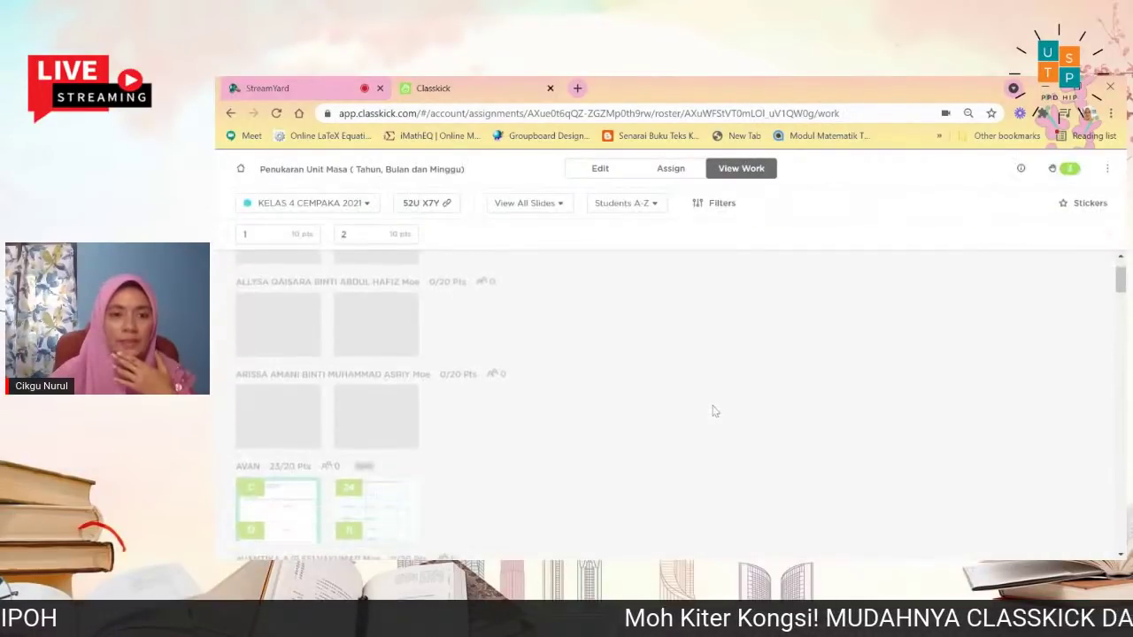
scroll(696, 414, down, 1)
scroll(696, 415, down, 3)
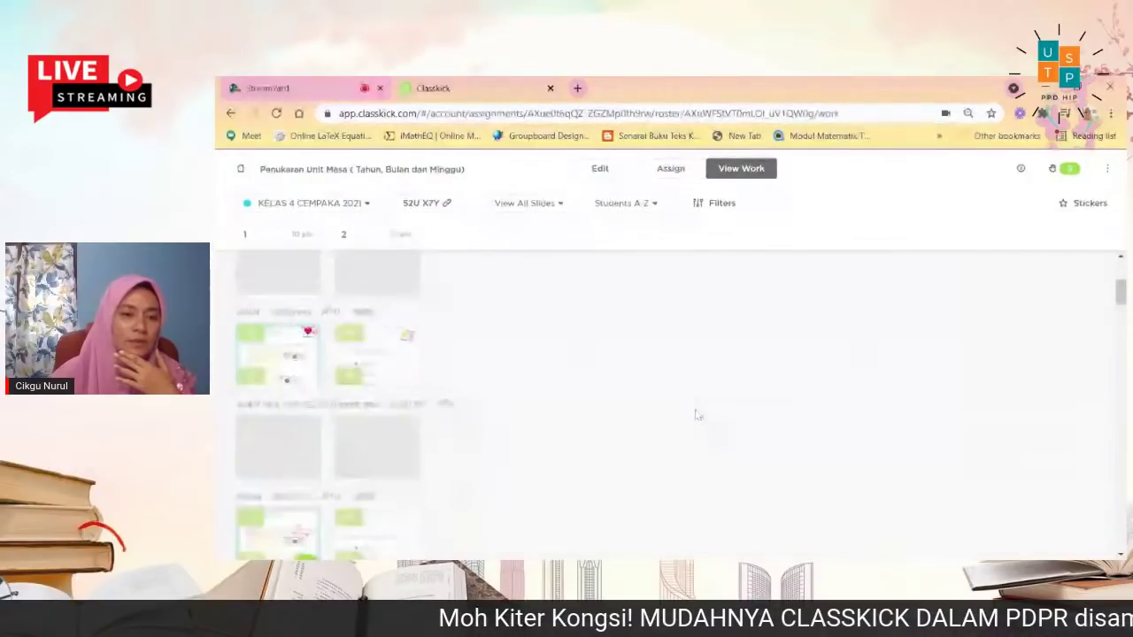
scroll(696, 415, down, 4)
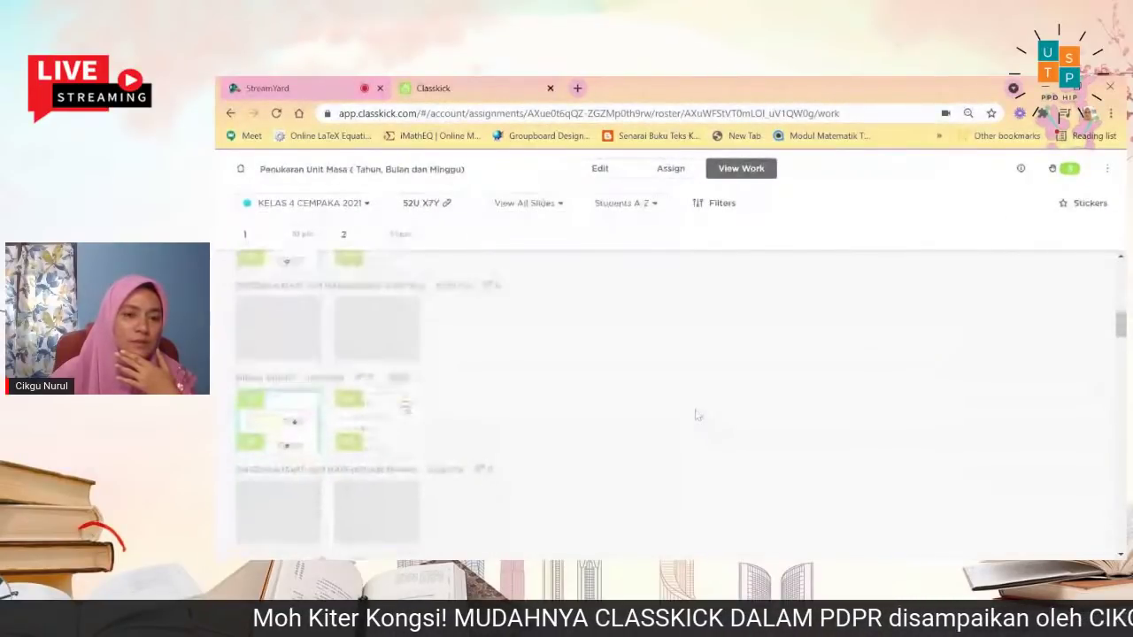
scroll(696, 414, down, 4)
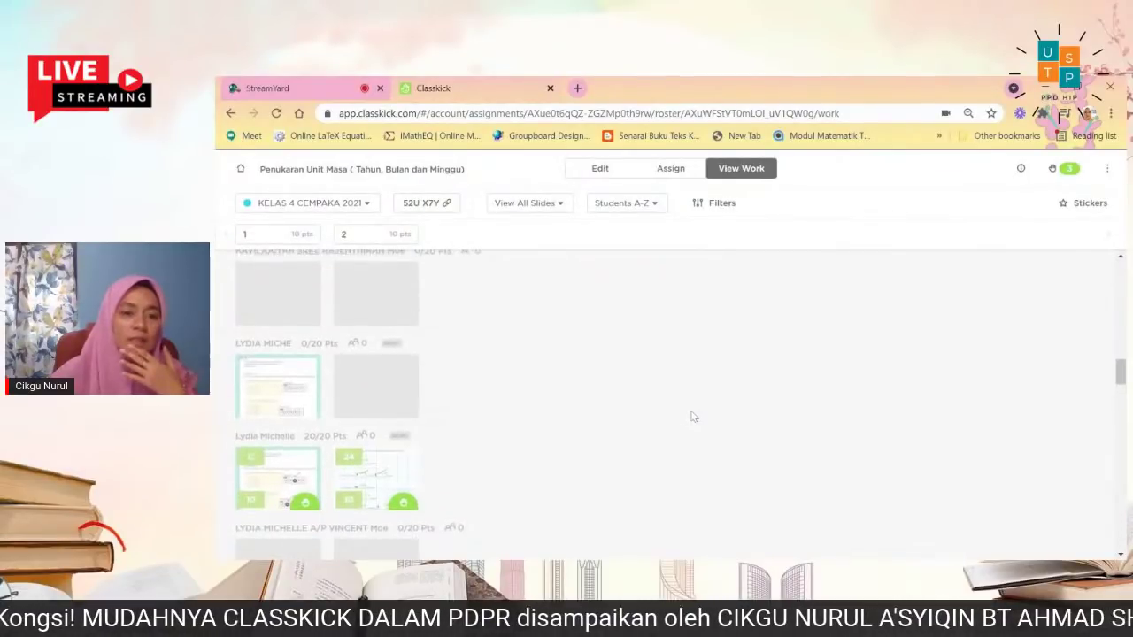
scroll(693, 416, up, 2)
Return to the assignments list and look over the student work for "Peratus ( Penukaran Peratus kepada Pecahan dan Perpuluhan dan sebaliknya)".
click(240, 170)
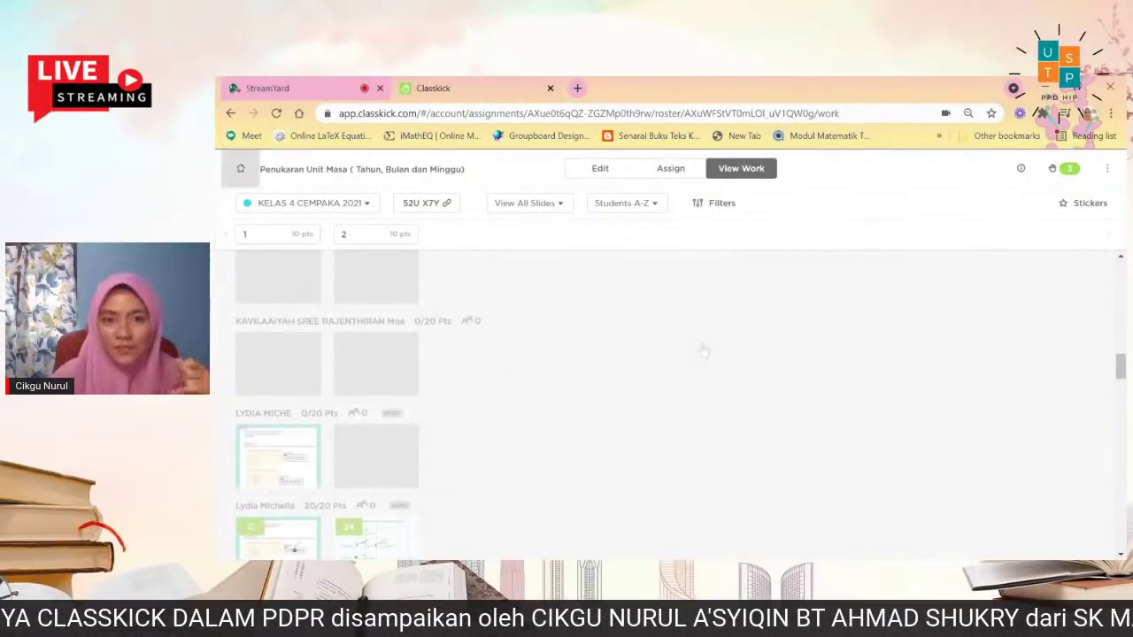
scroll(668, 434, down, 2)
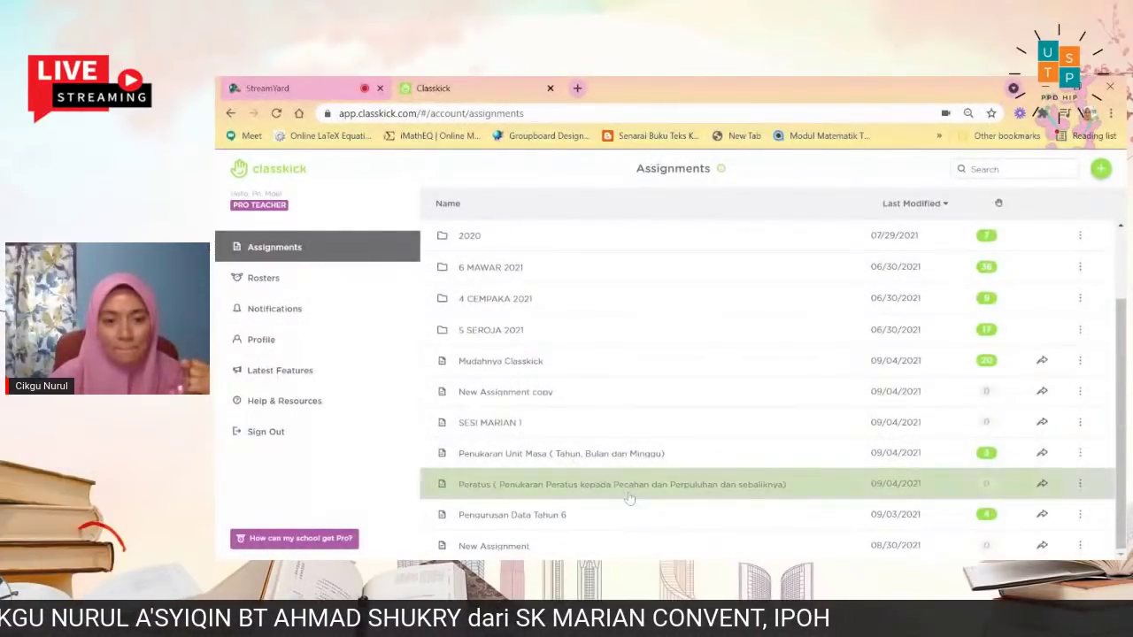
click(629, 495)
click(727, 176)
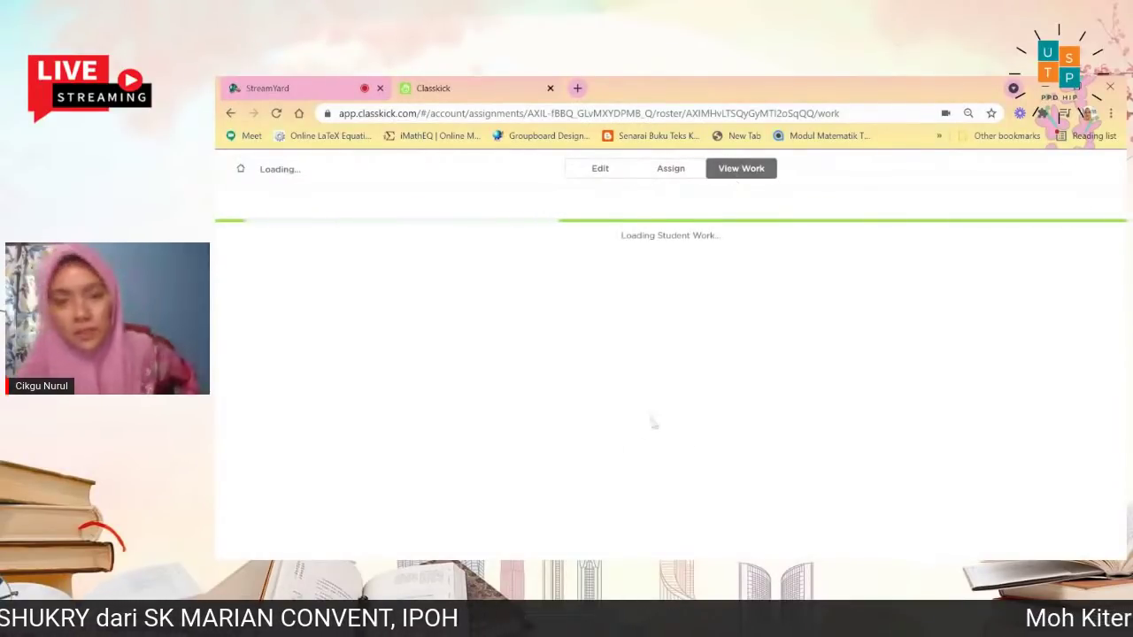
scroll(474, 412, down, 8)
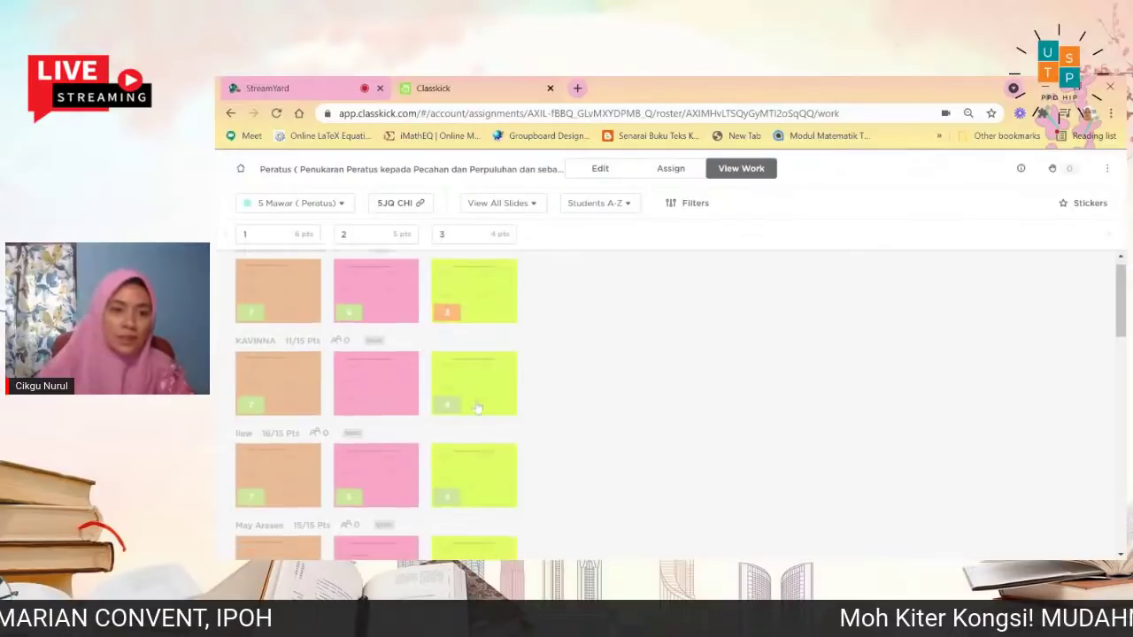
scroll(474, 413, down, 3)
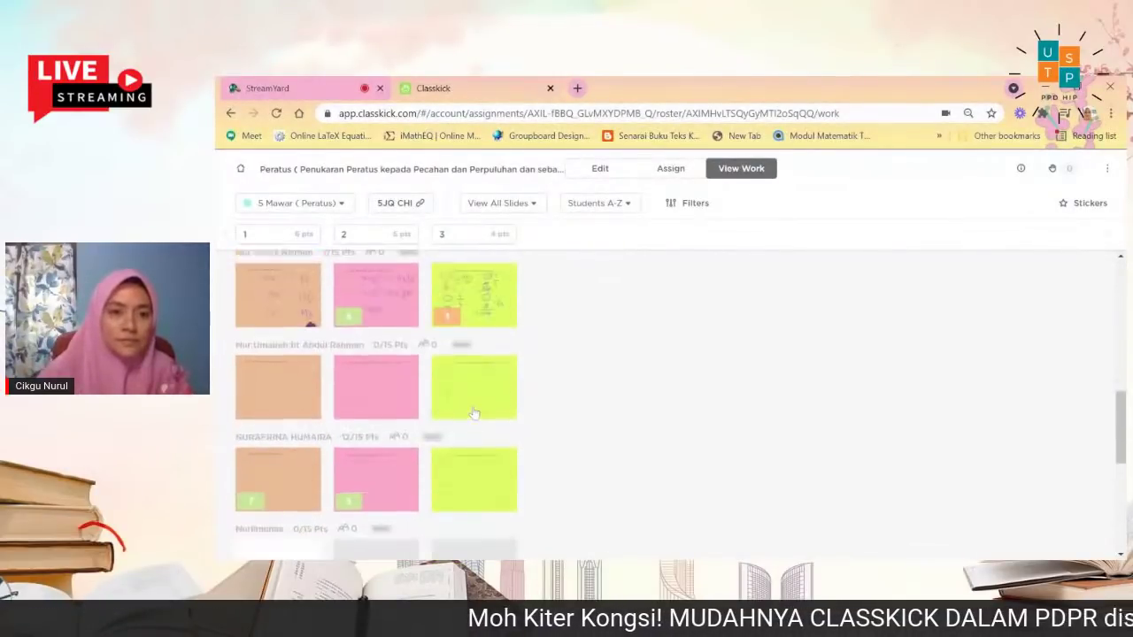
scroll(475, 408, up, 4)
Reopen the Peratus assignment from the assignments list to view its slides, and return to the list.
click(243, 173)
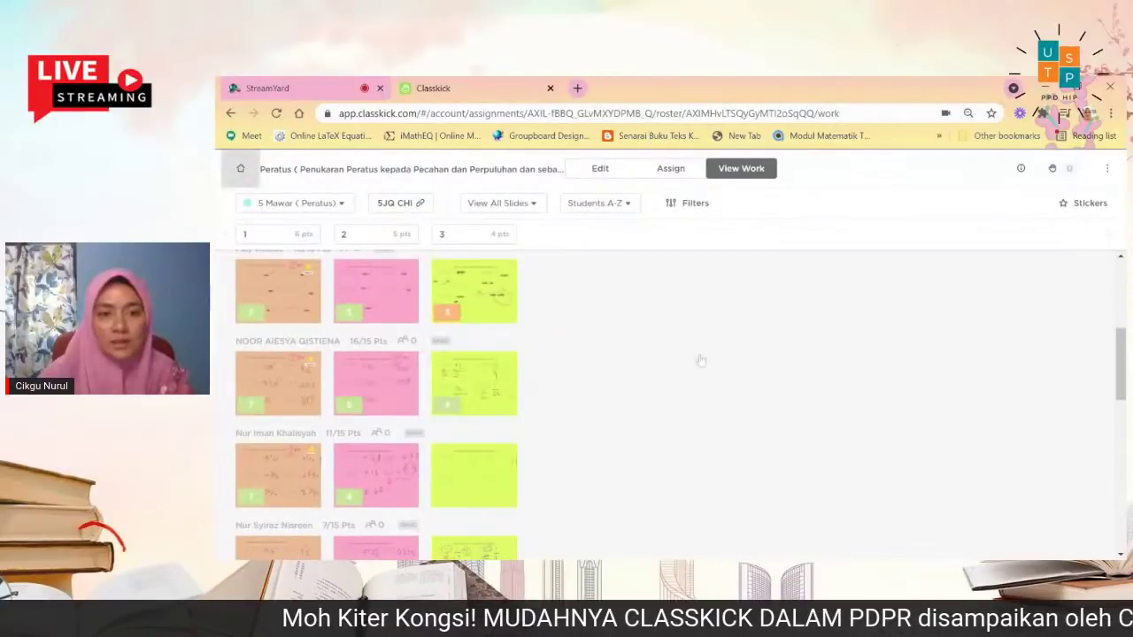
scroll(686, 425, down, 2)
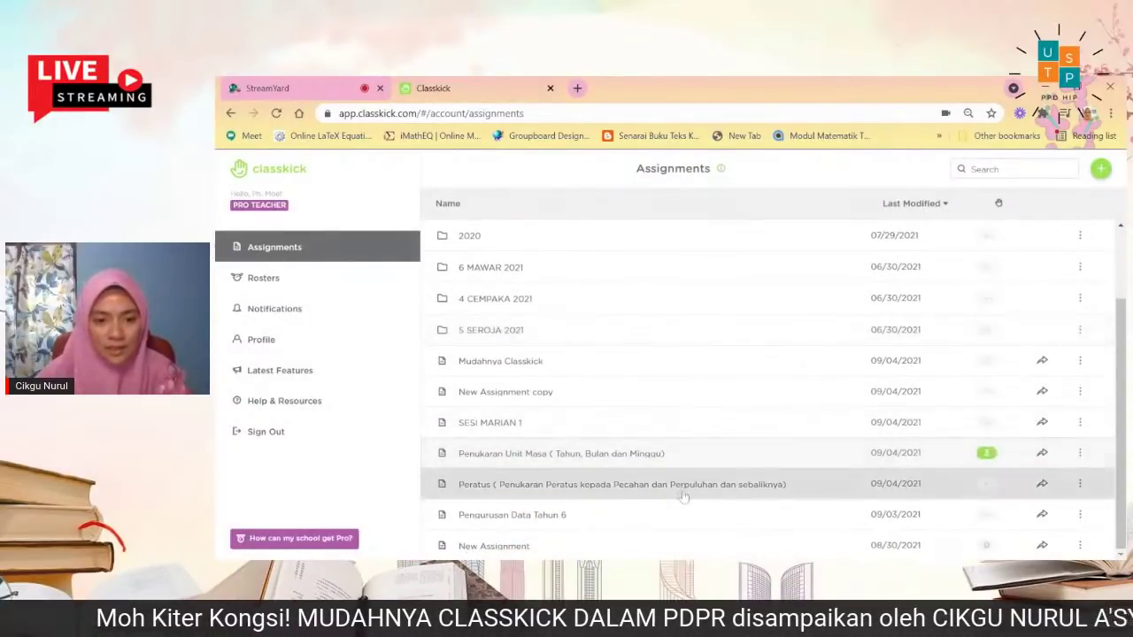
click(684, 485)
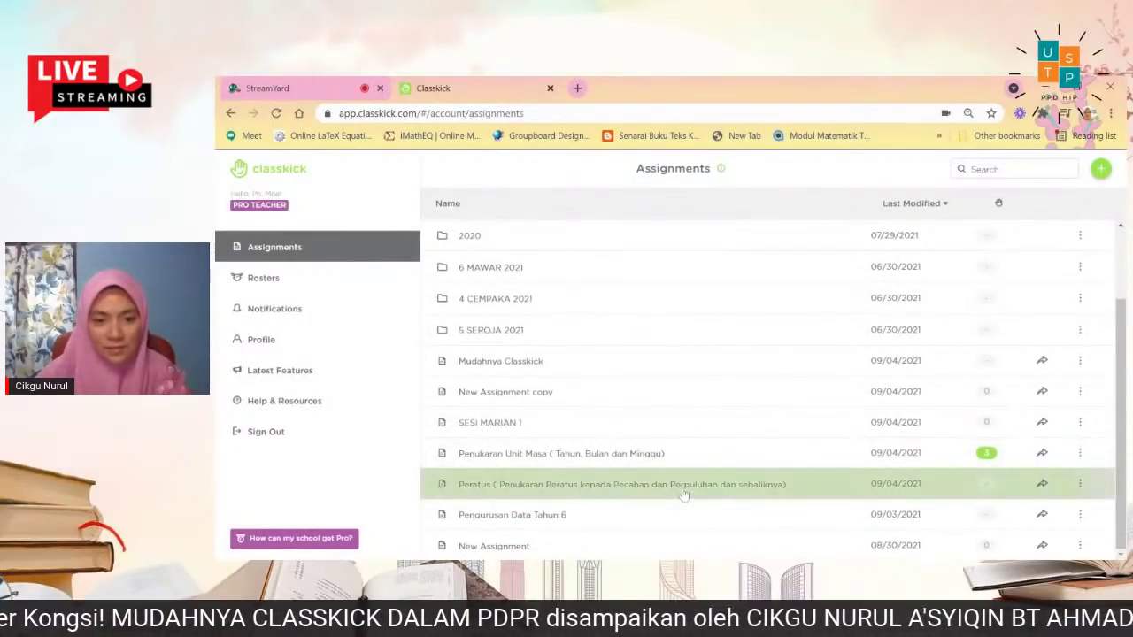
click(240, 168)
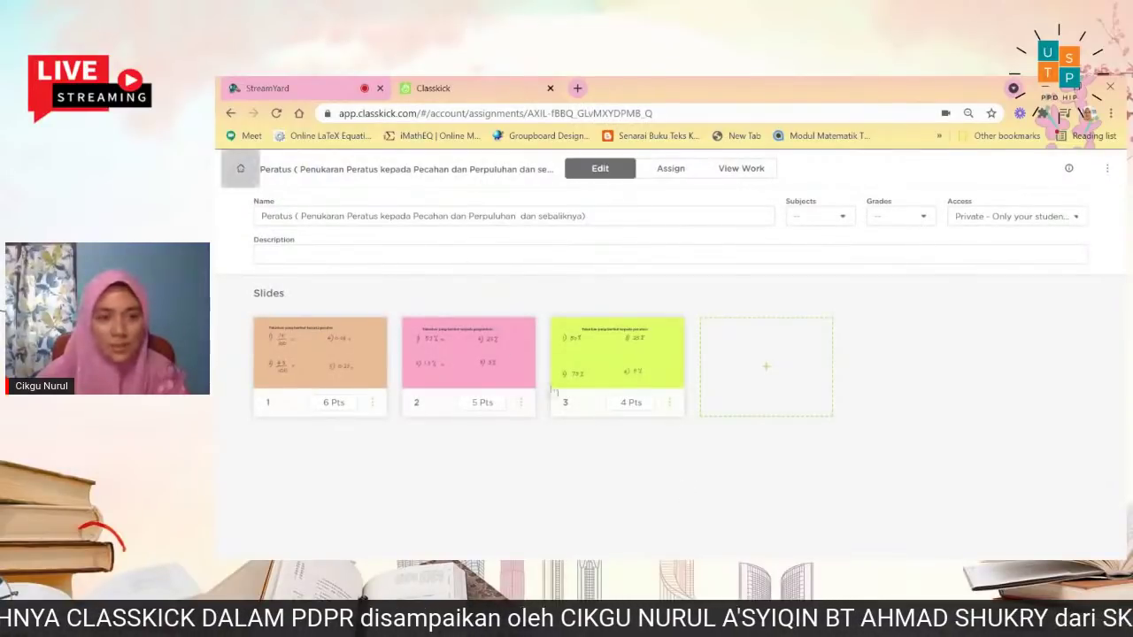
scroll(618, 426, down, 2)
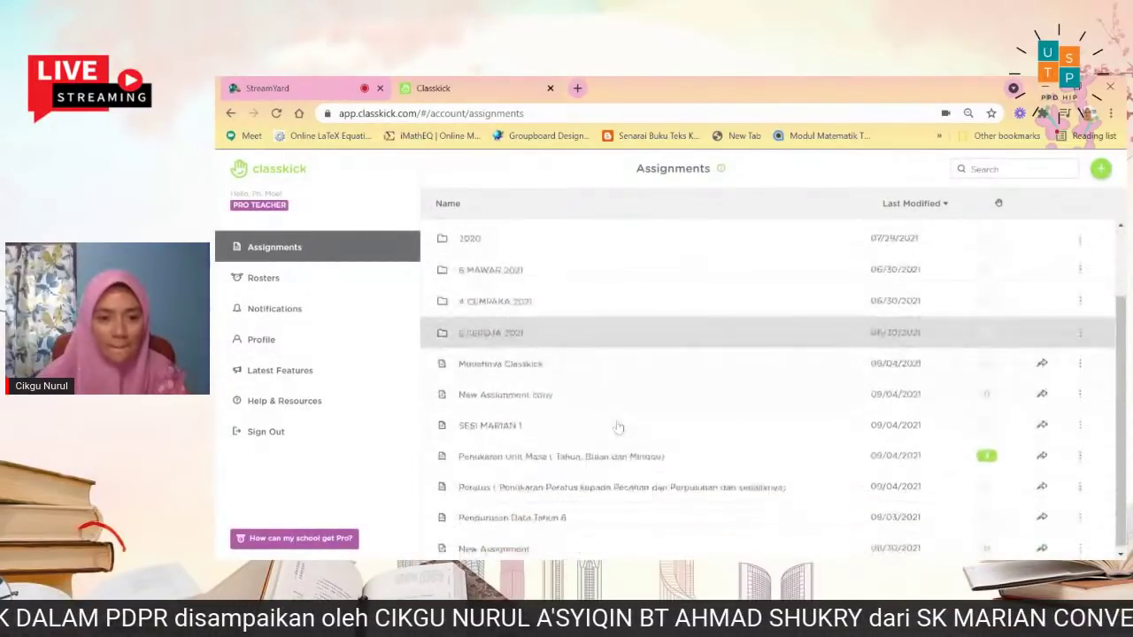